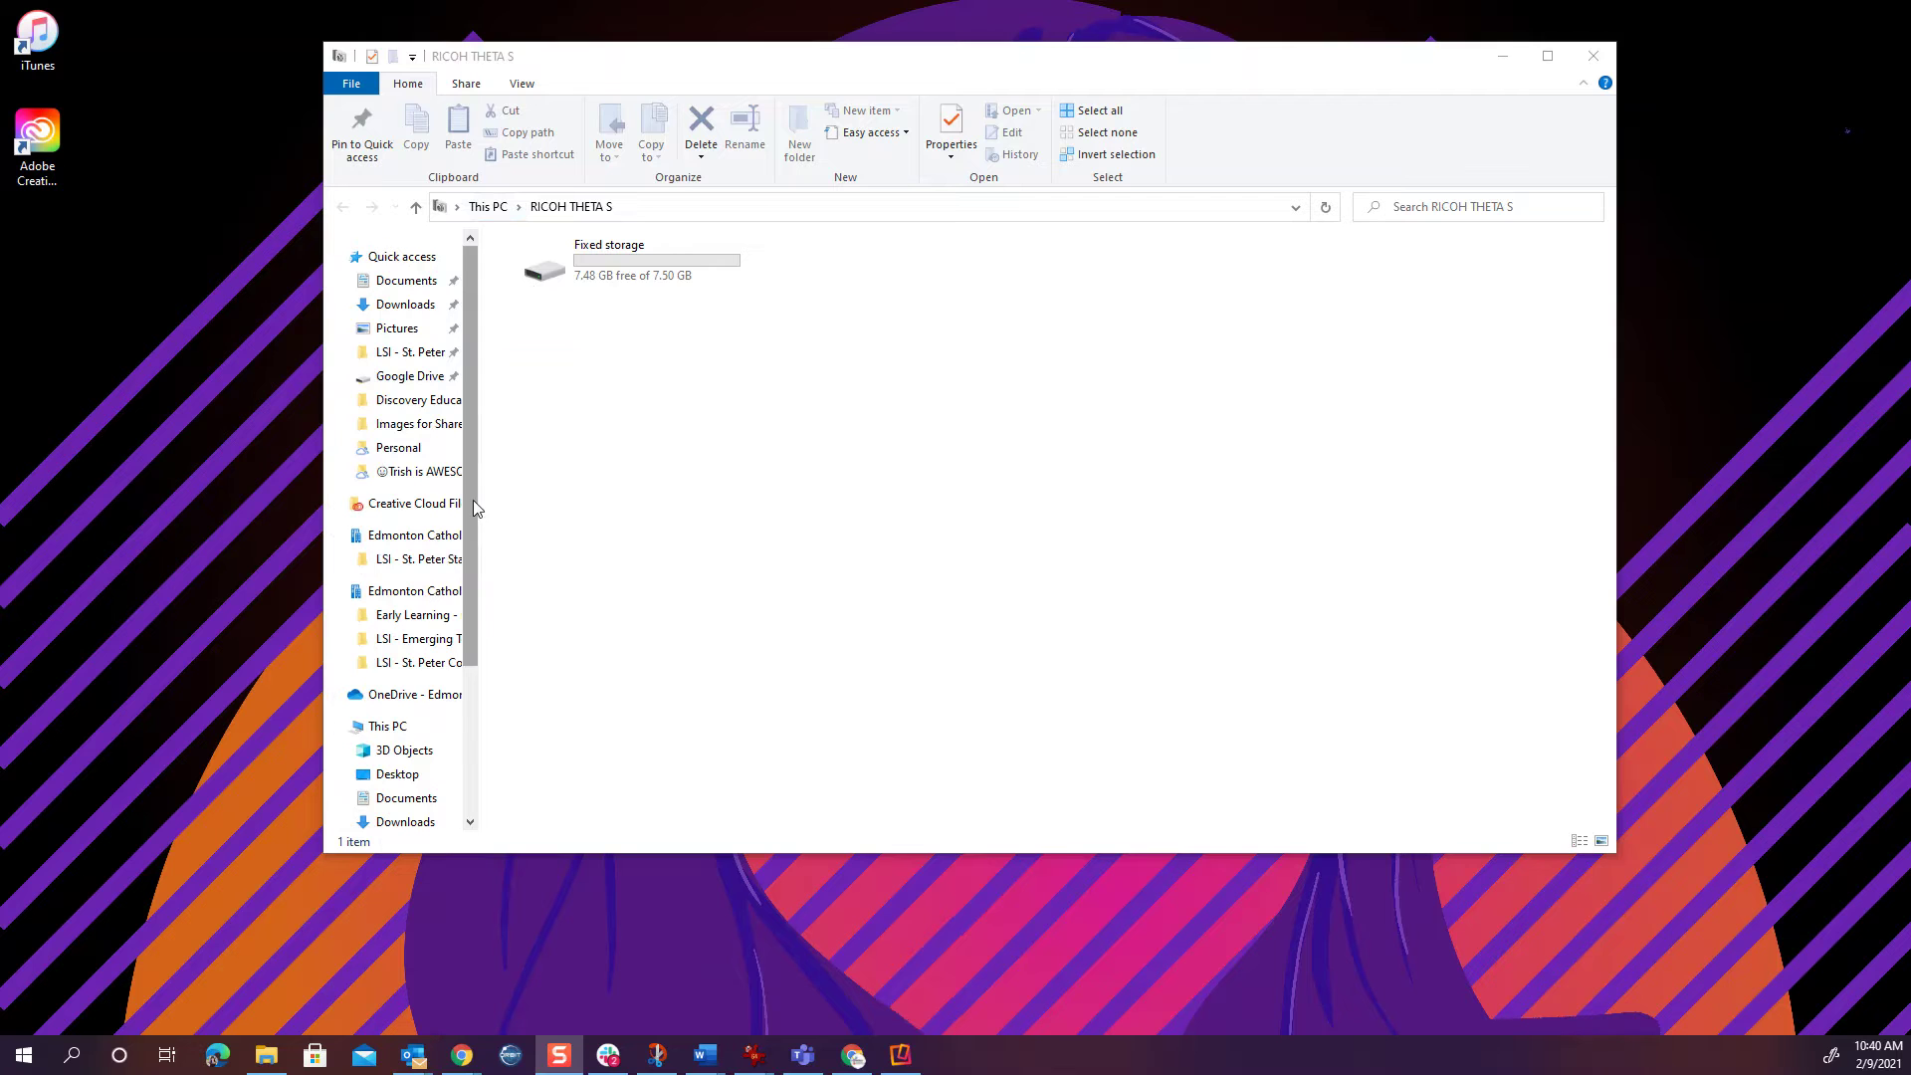
Open the camera's Fixed storage > DCIM > 100RICOH photo folder in File Explorer
drag(474, 506, 481, 659)
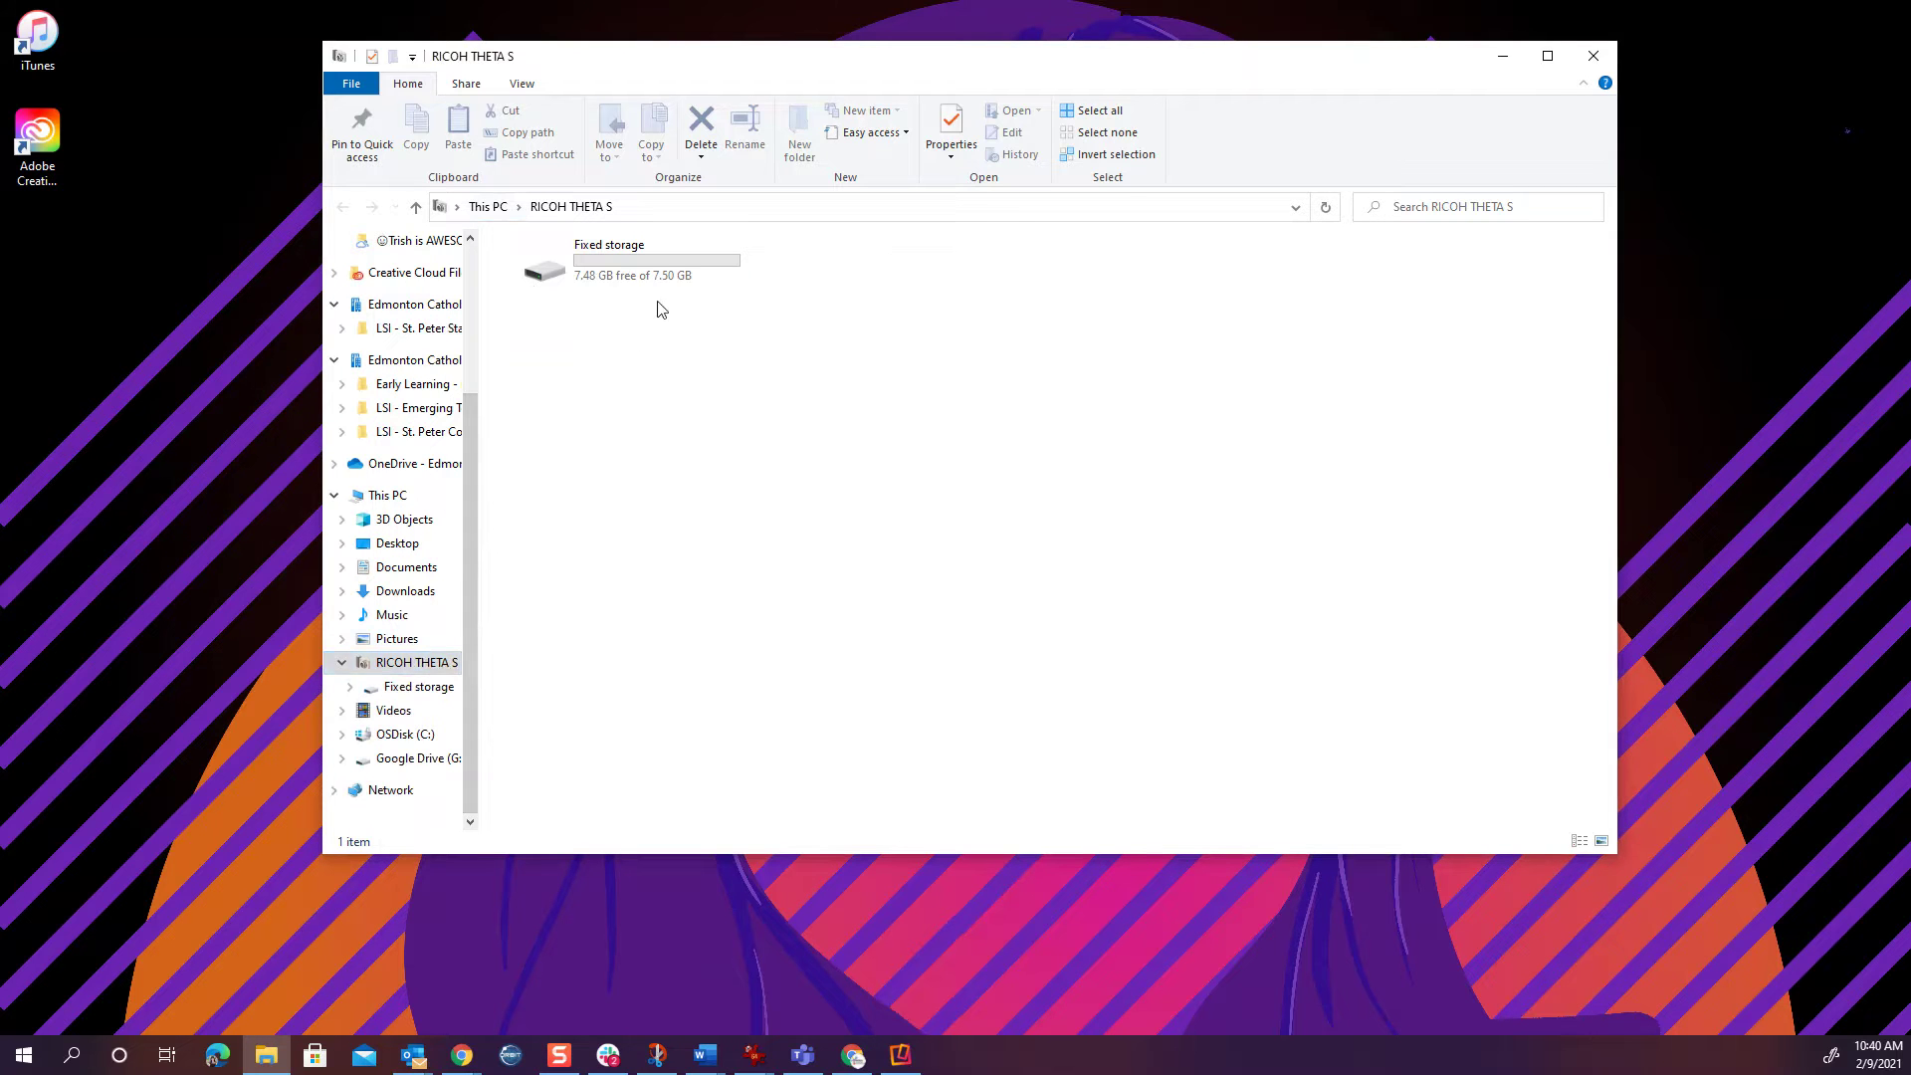
double_click(619, 272)
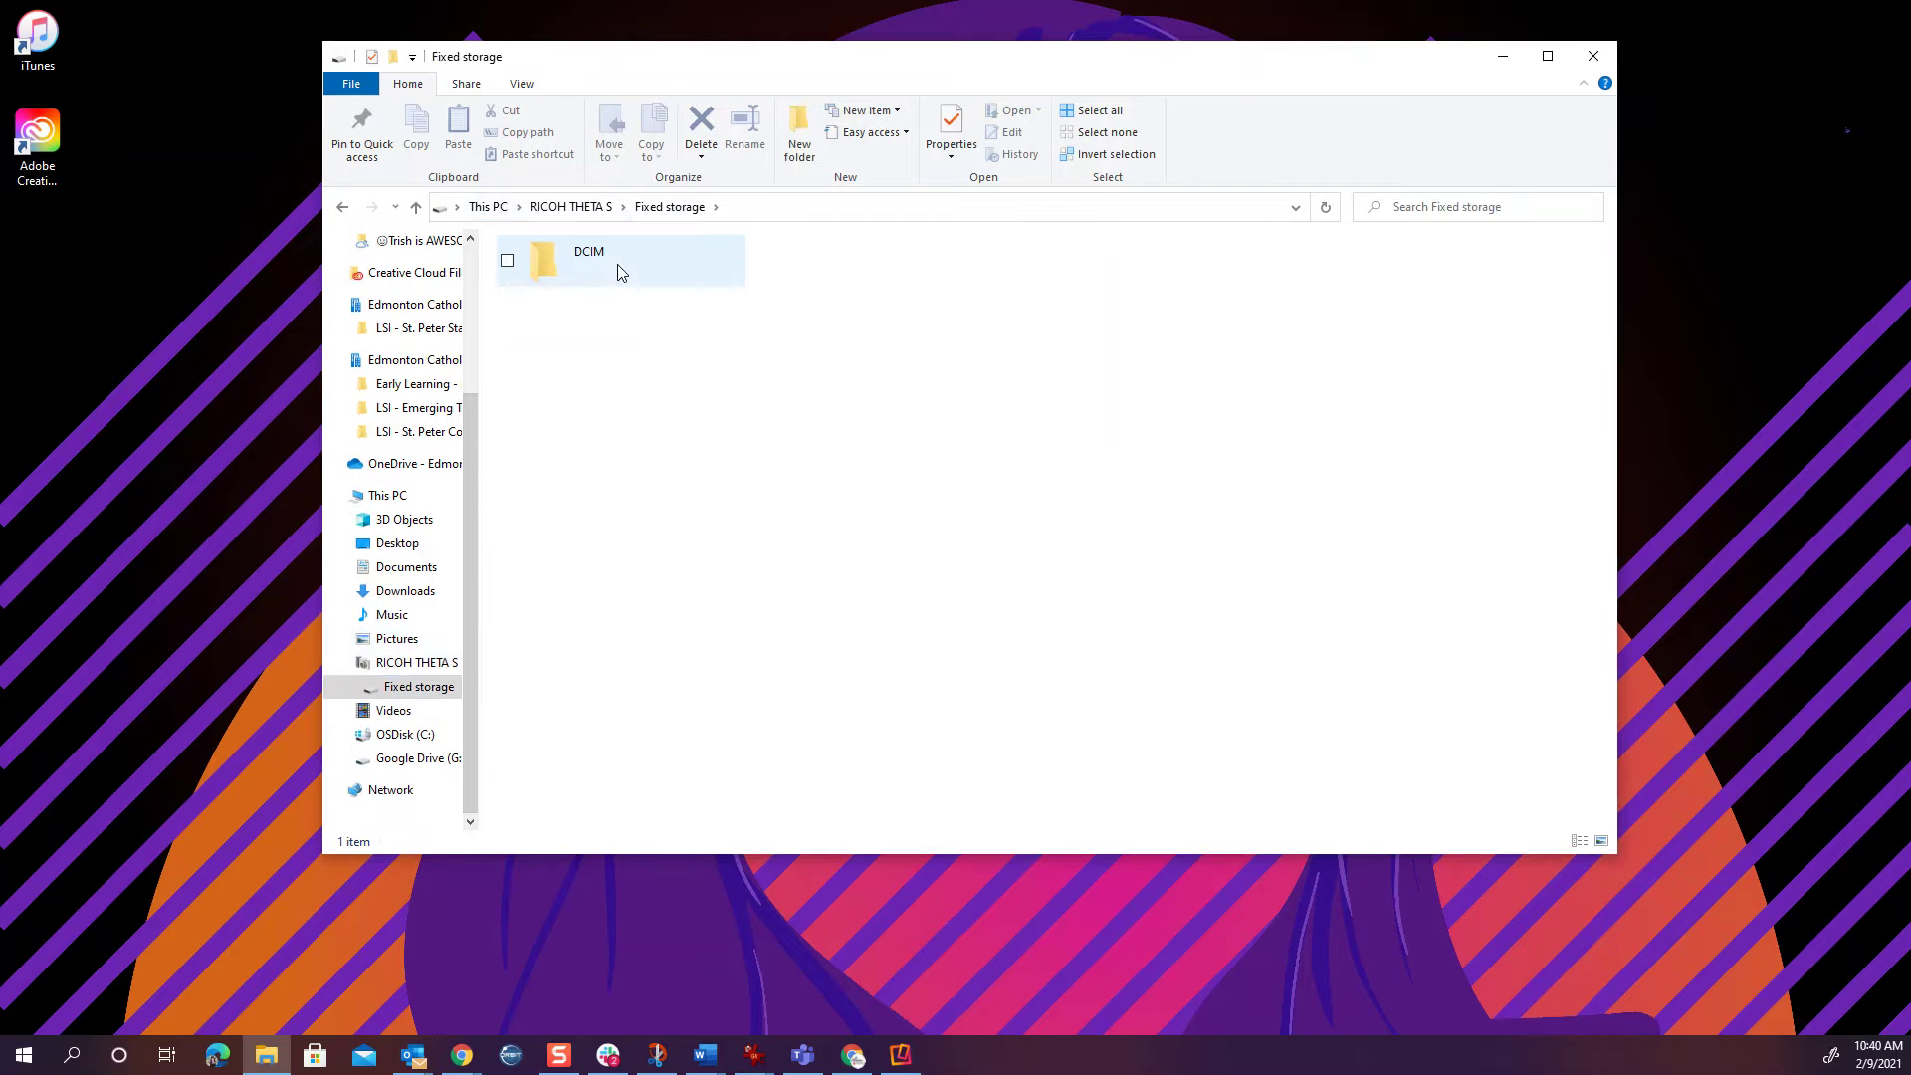
double_click(618, 271)
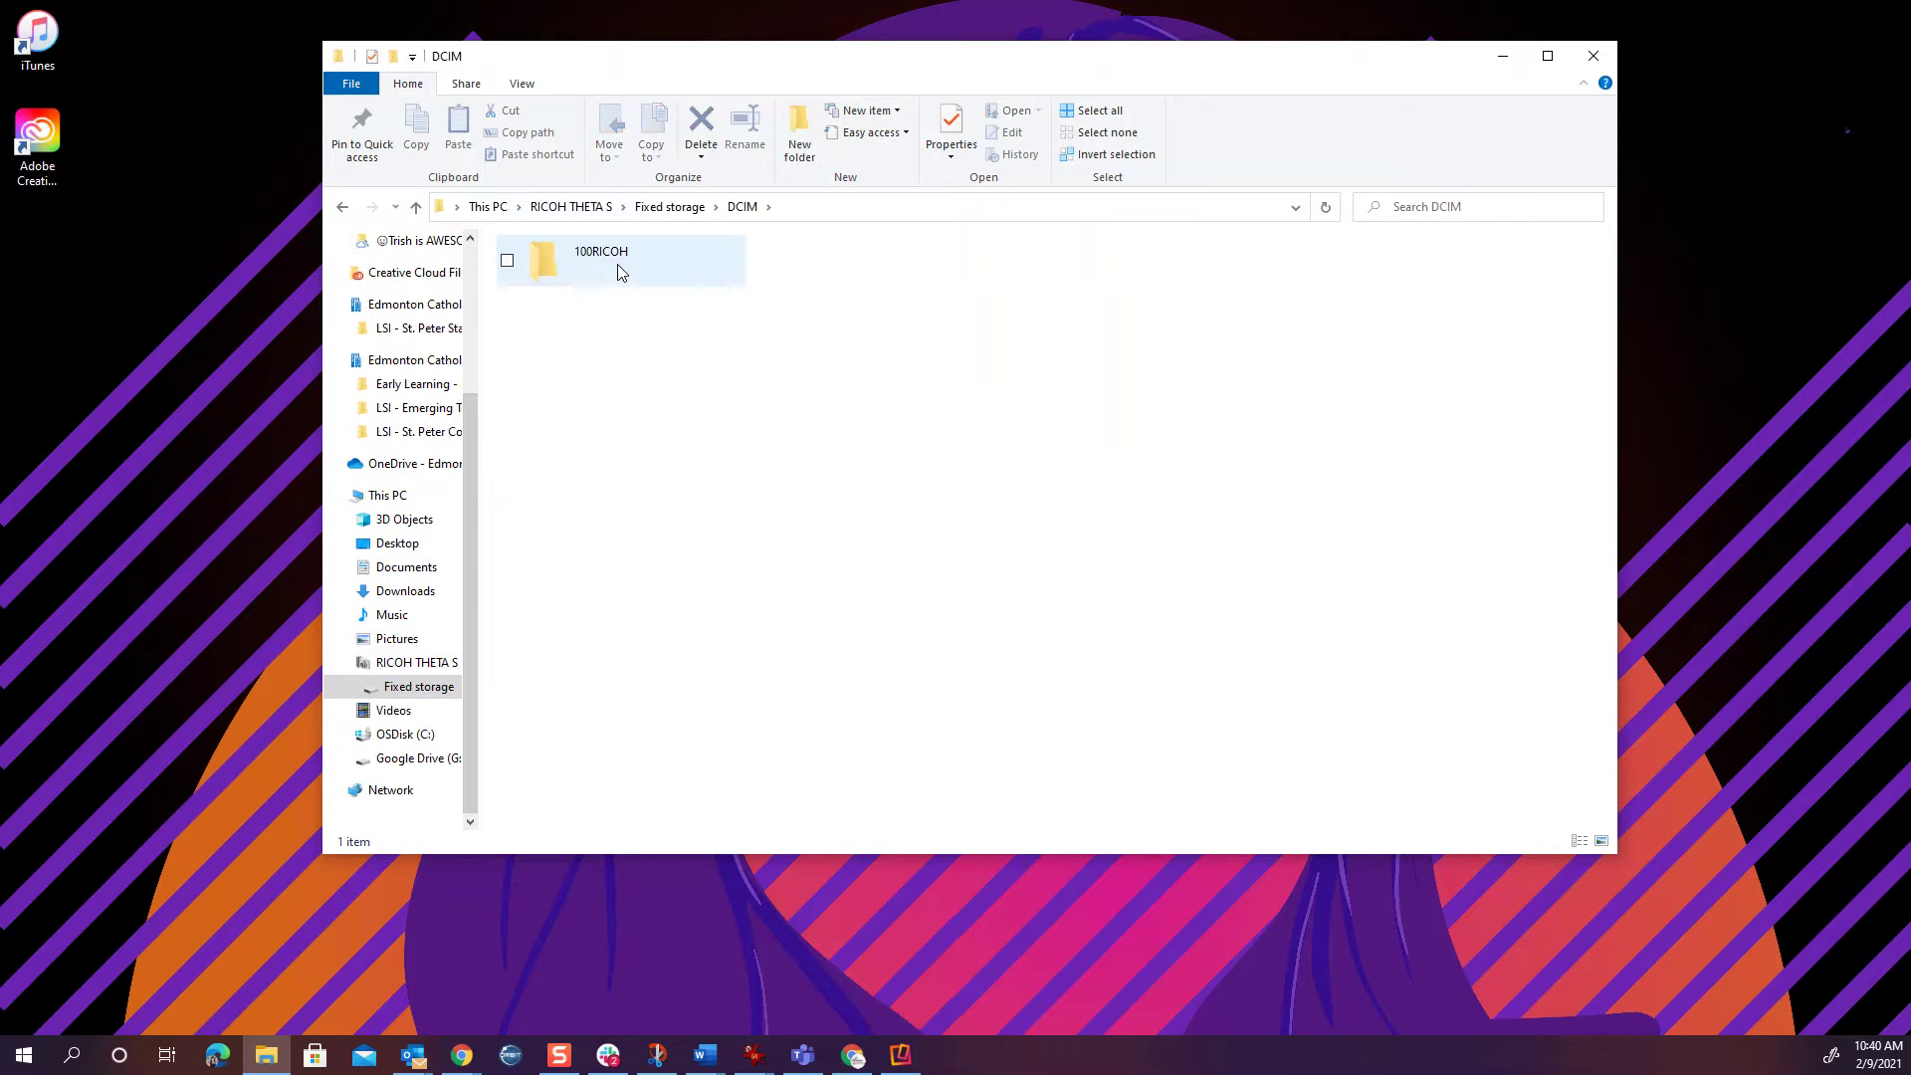
double_click(618, 272)
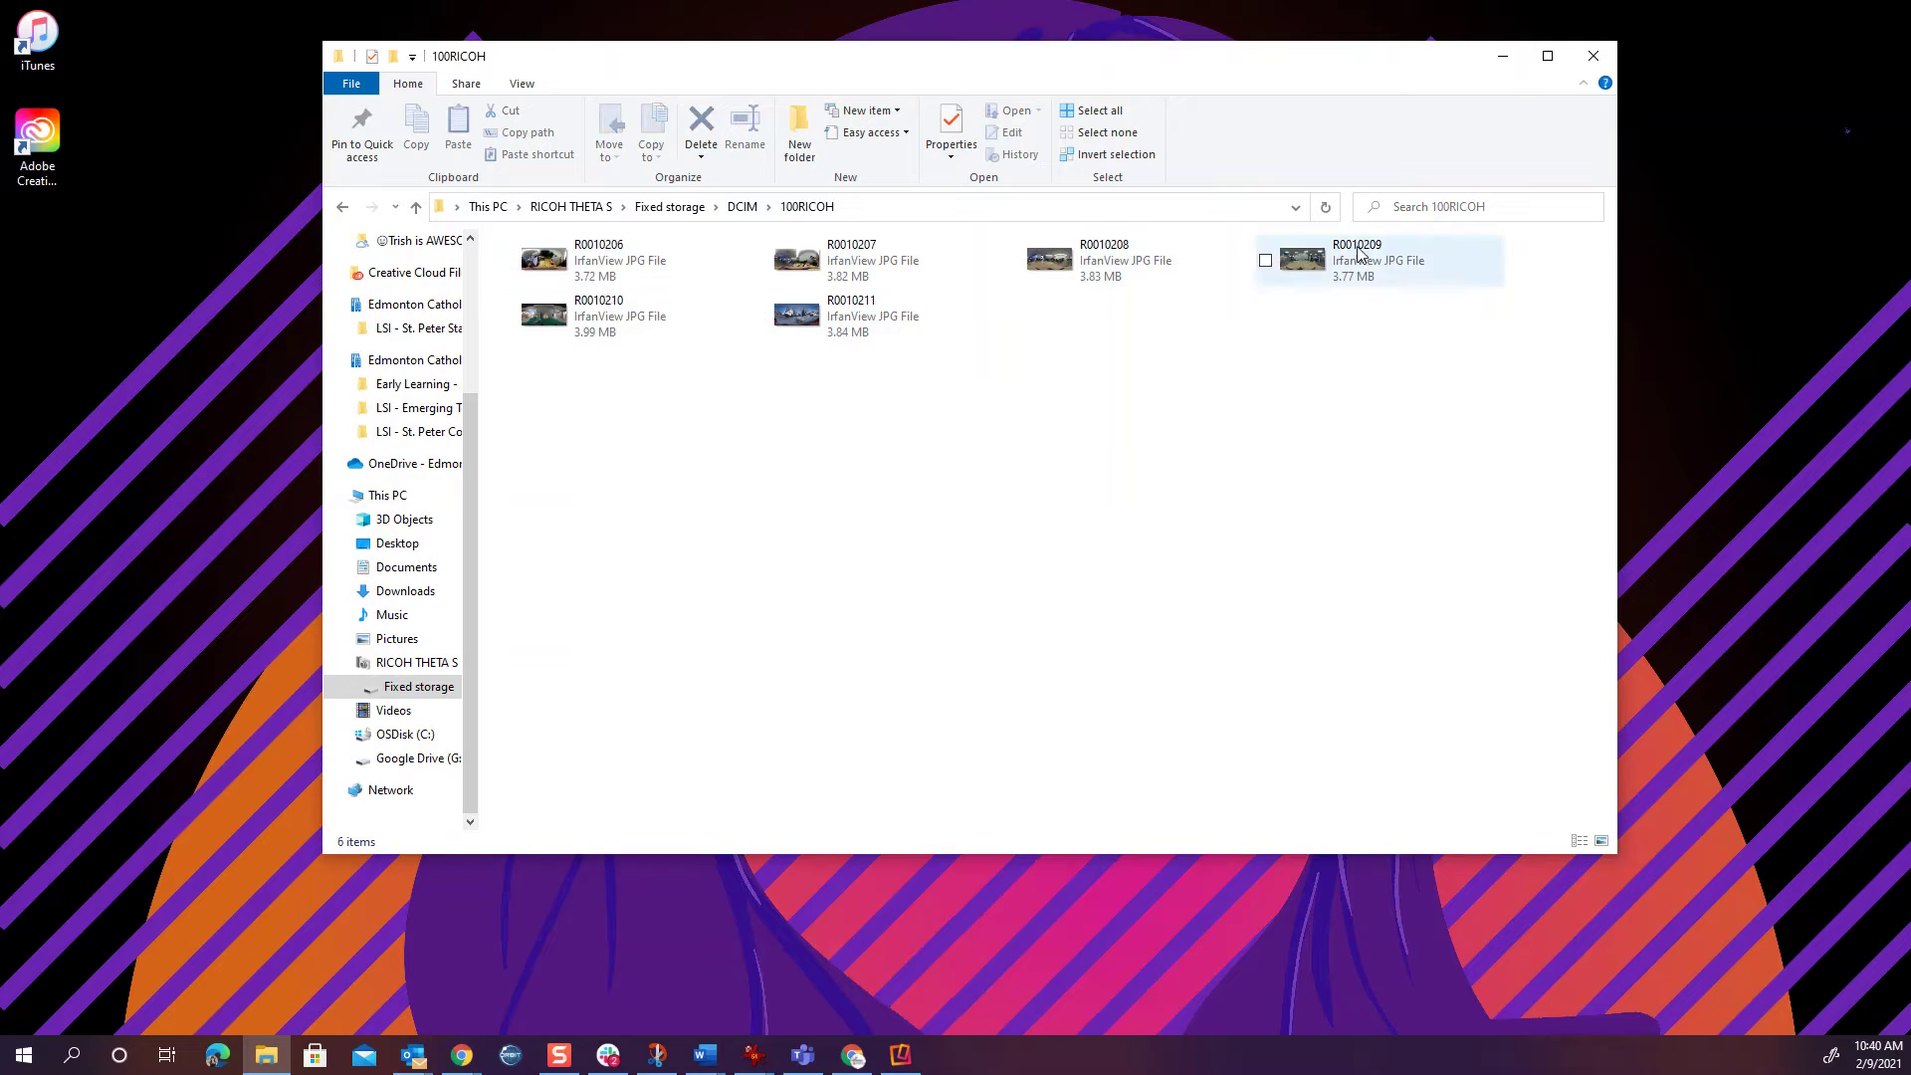
Copy the six photos, starting at R0010206, into OneDrive's 360 Virtual Tour folder and open it
drag(474, 481, 476, 366)
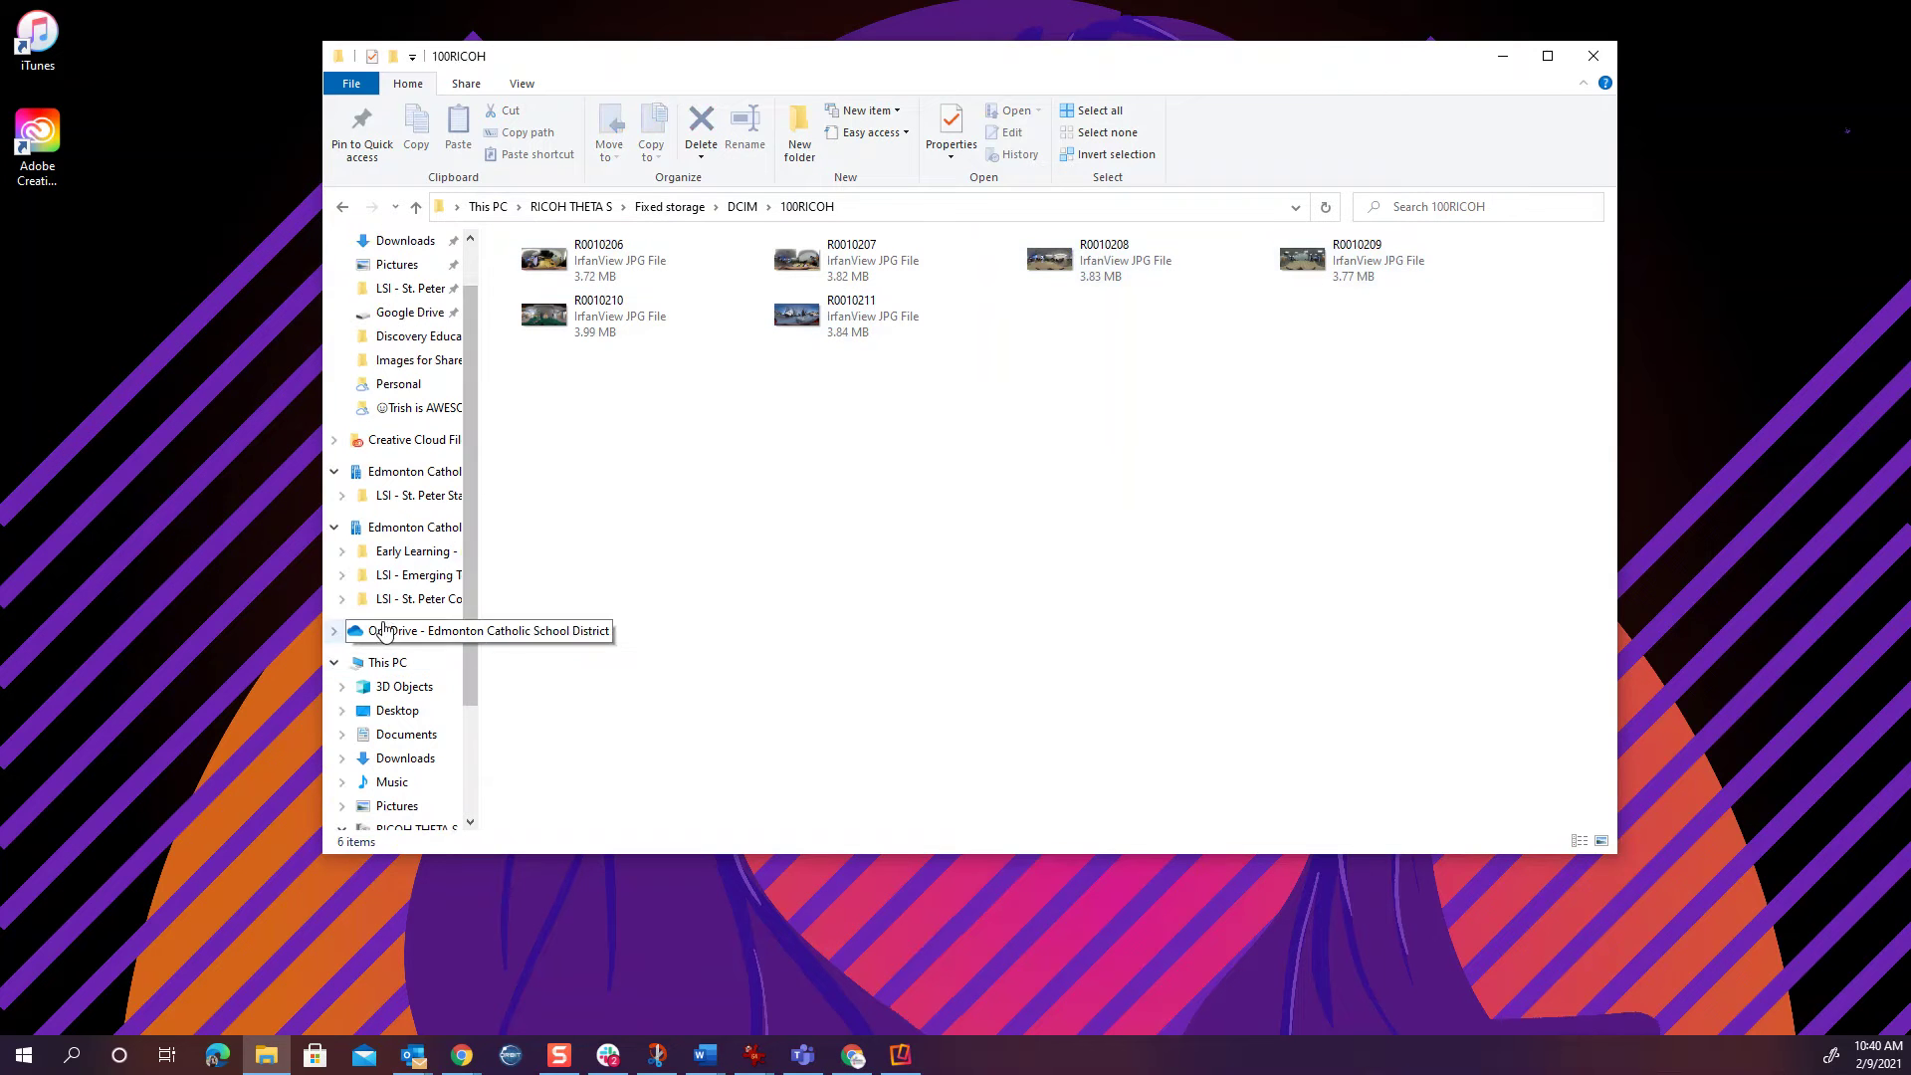
click(334, 631)
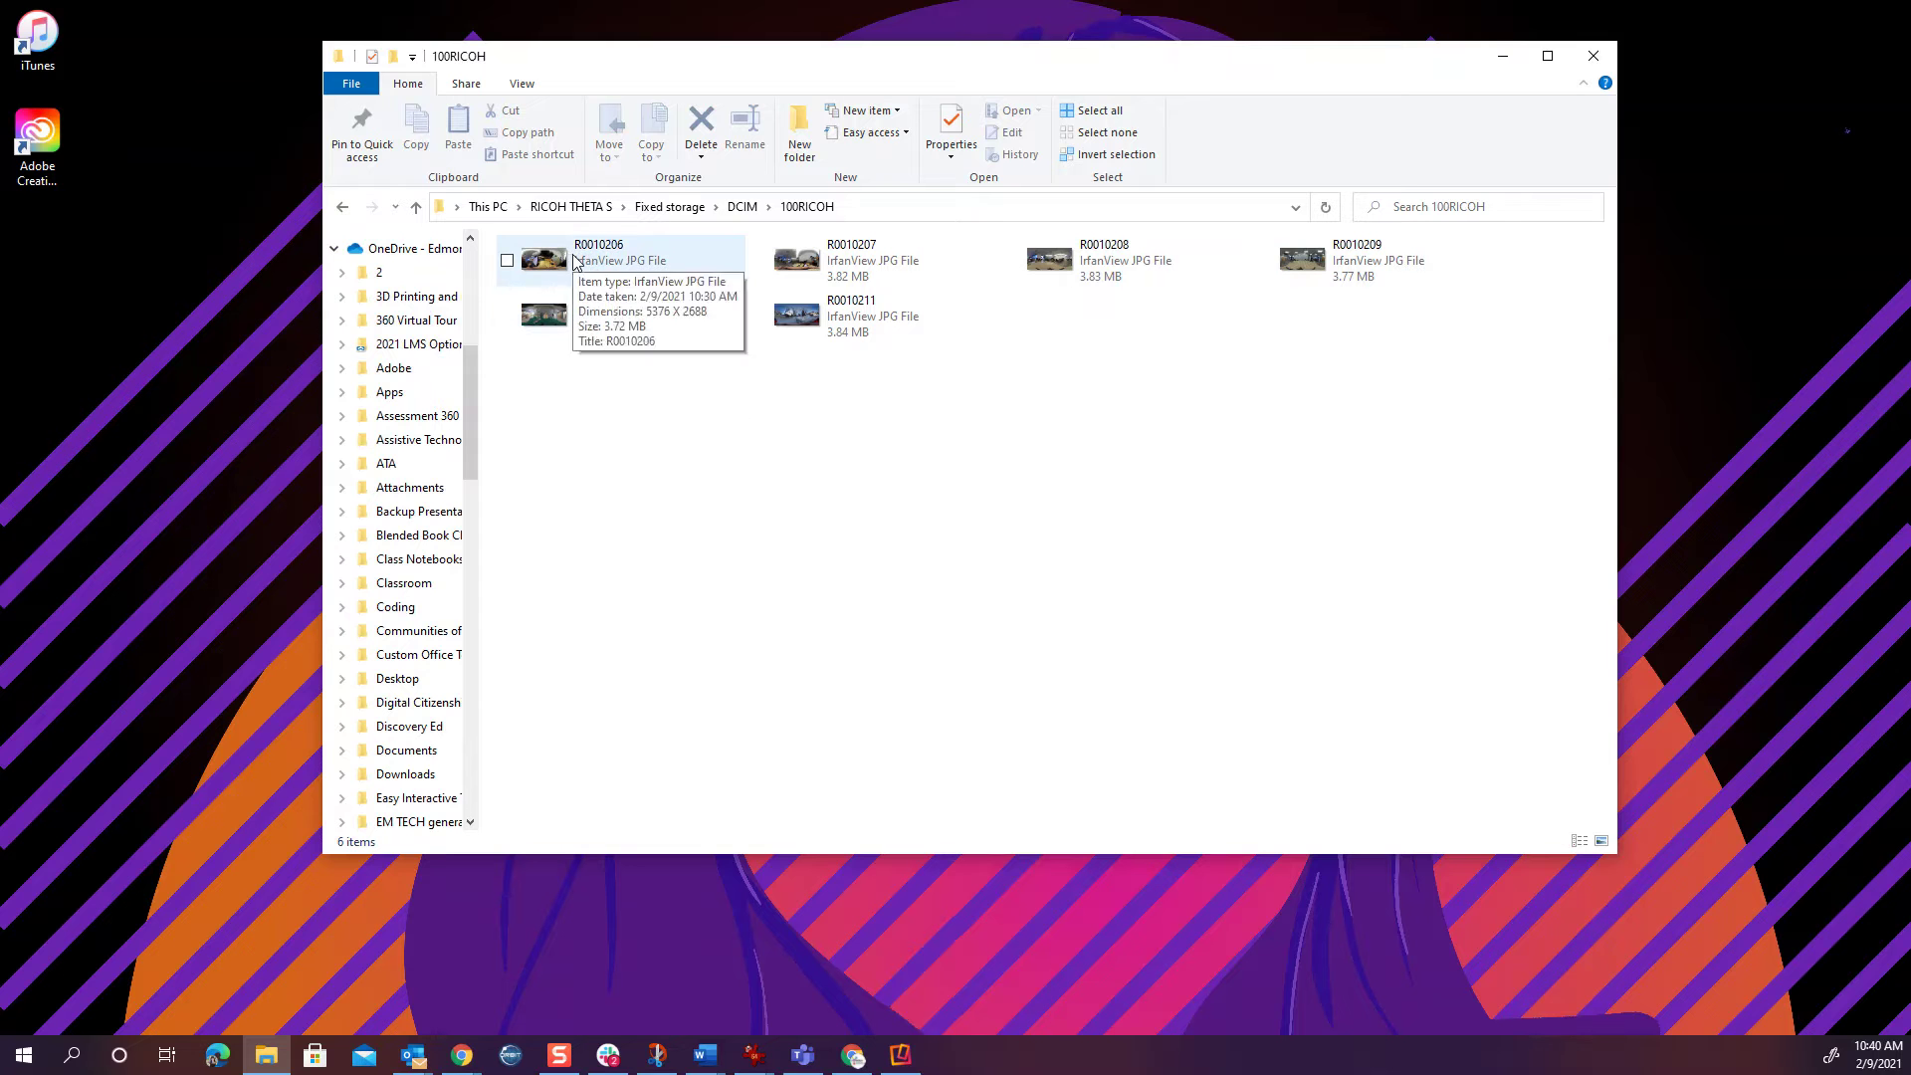
click(723, 278)
shift+click(875, 319)
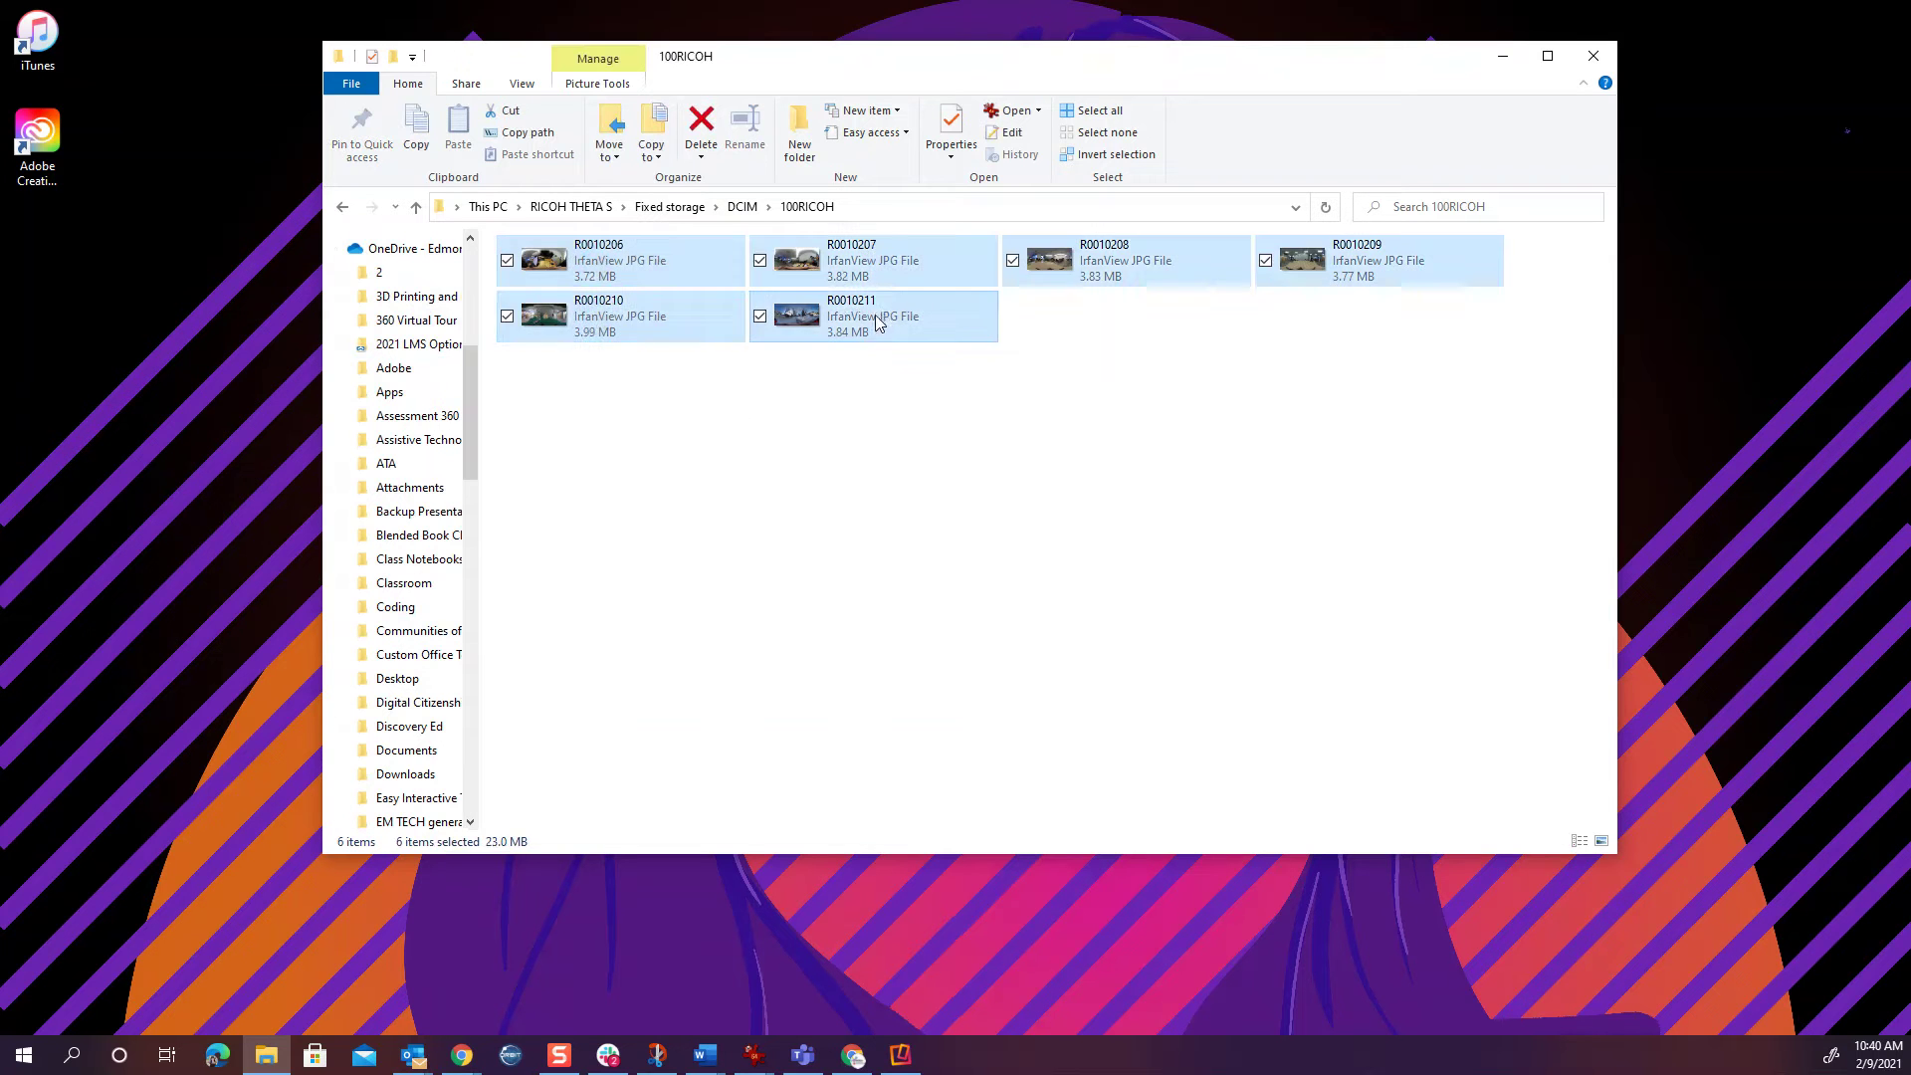
drag(652, 264, 418, 323)
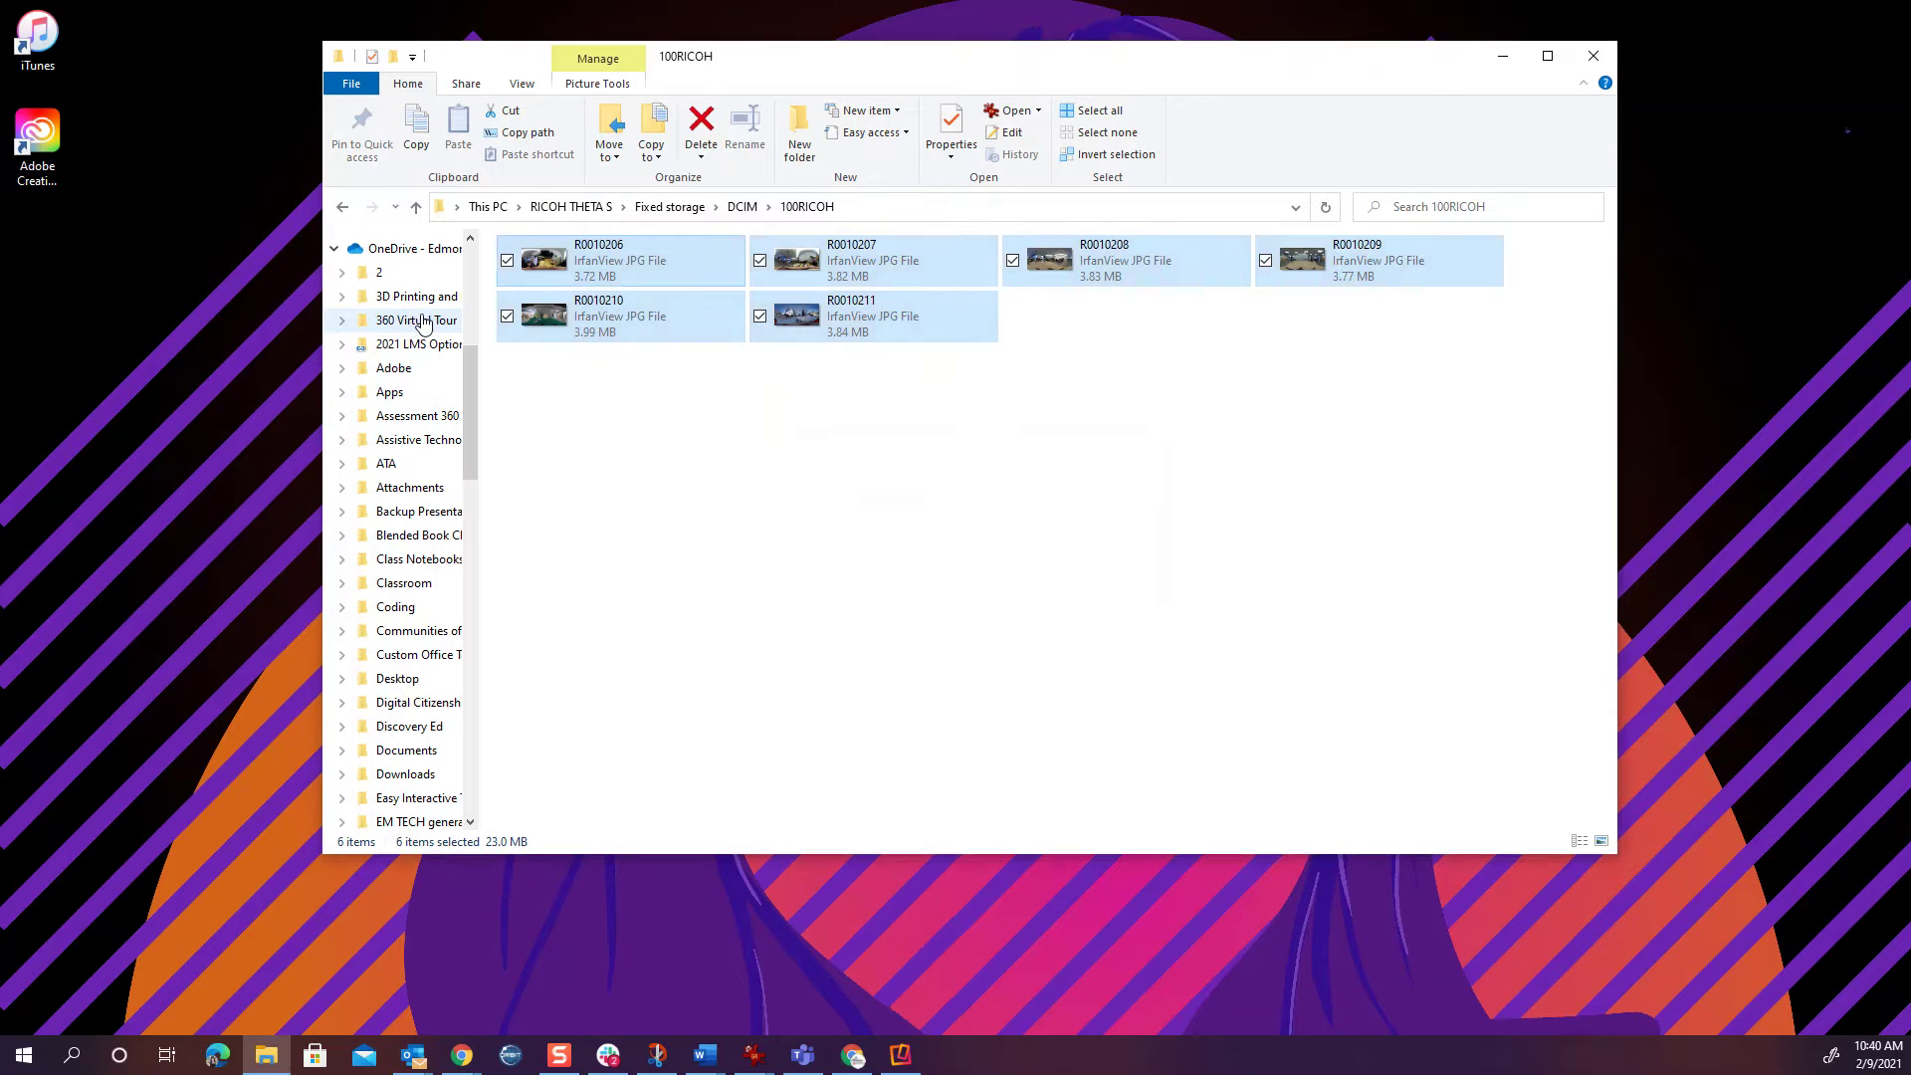
click(417, 324)
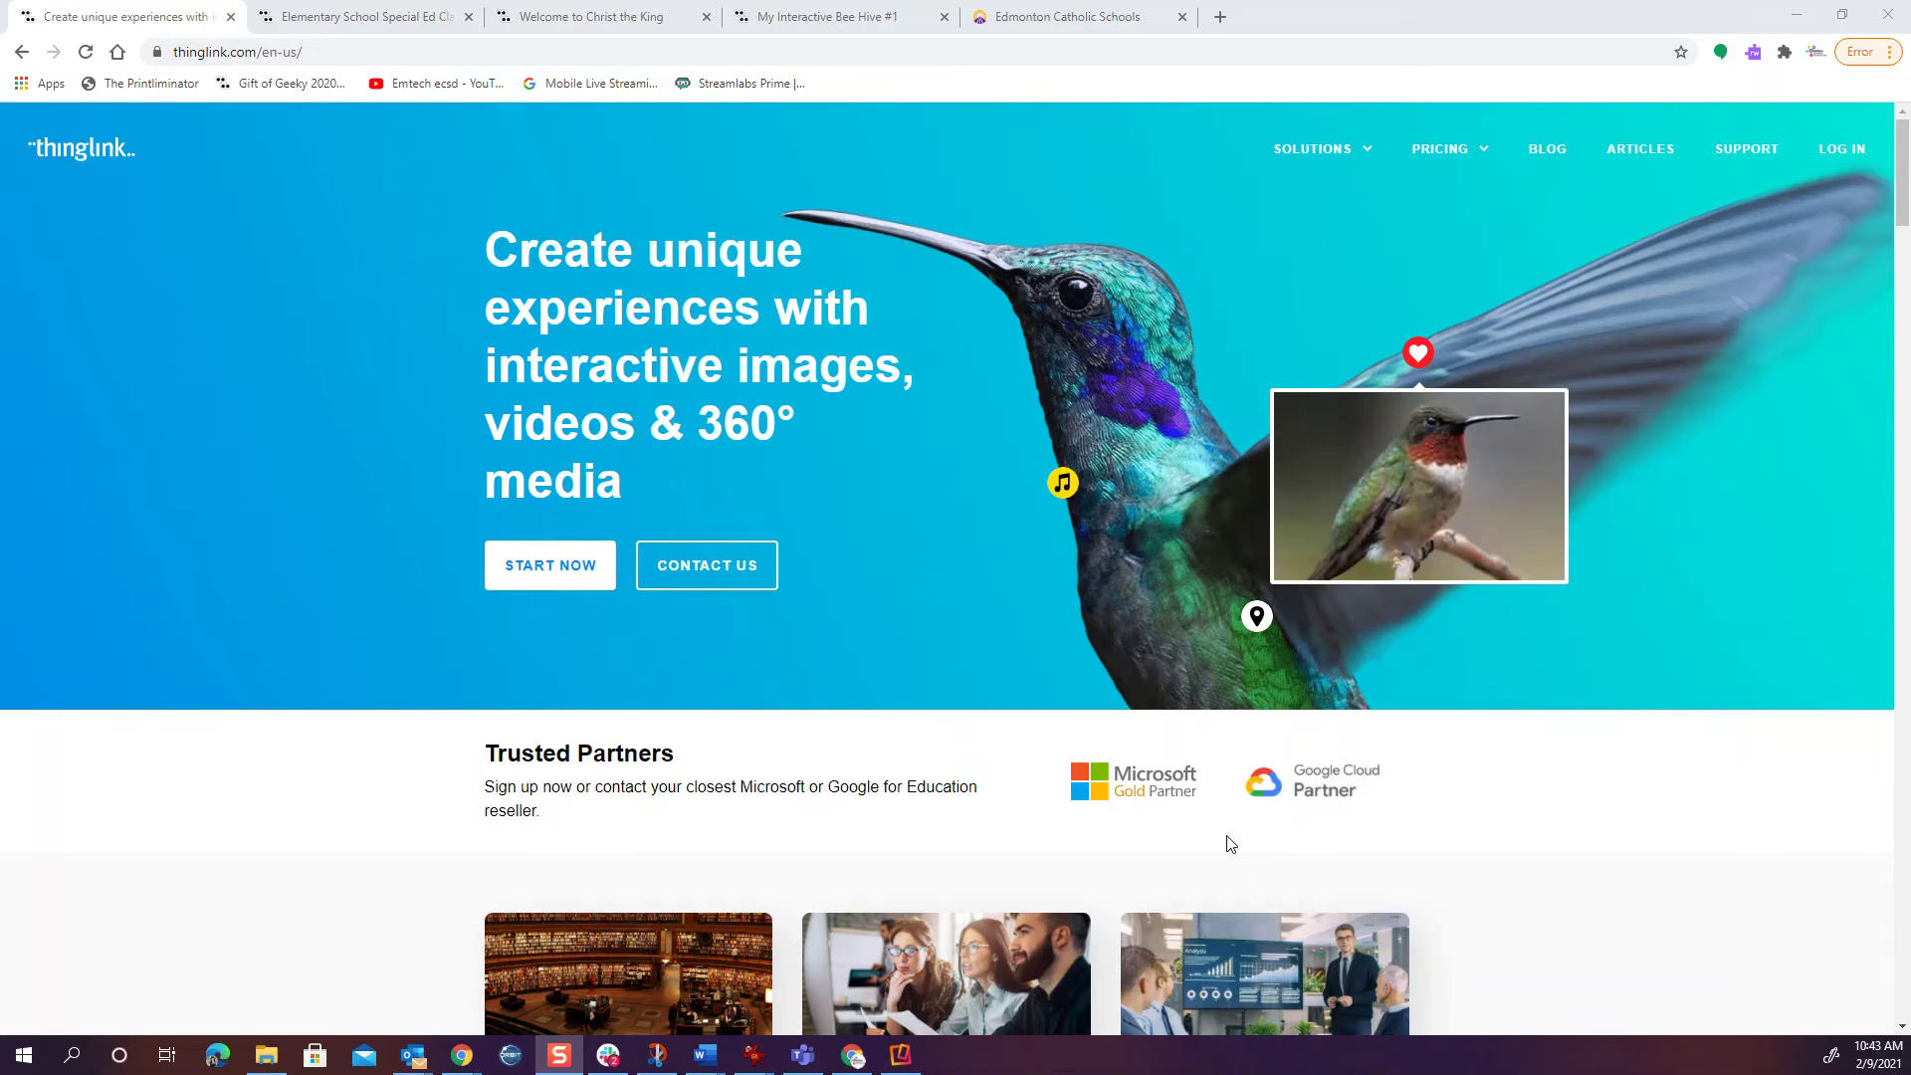
Go to ThingLink's sign-in page via the LOG IN link on the homepage
mouse_move(1481, 155)
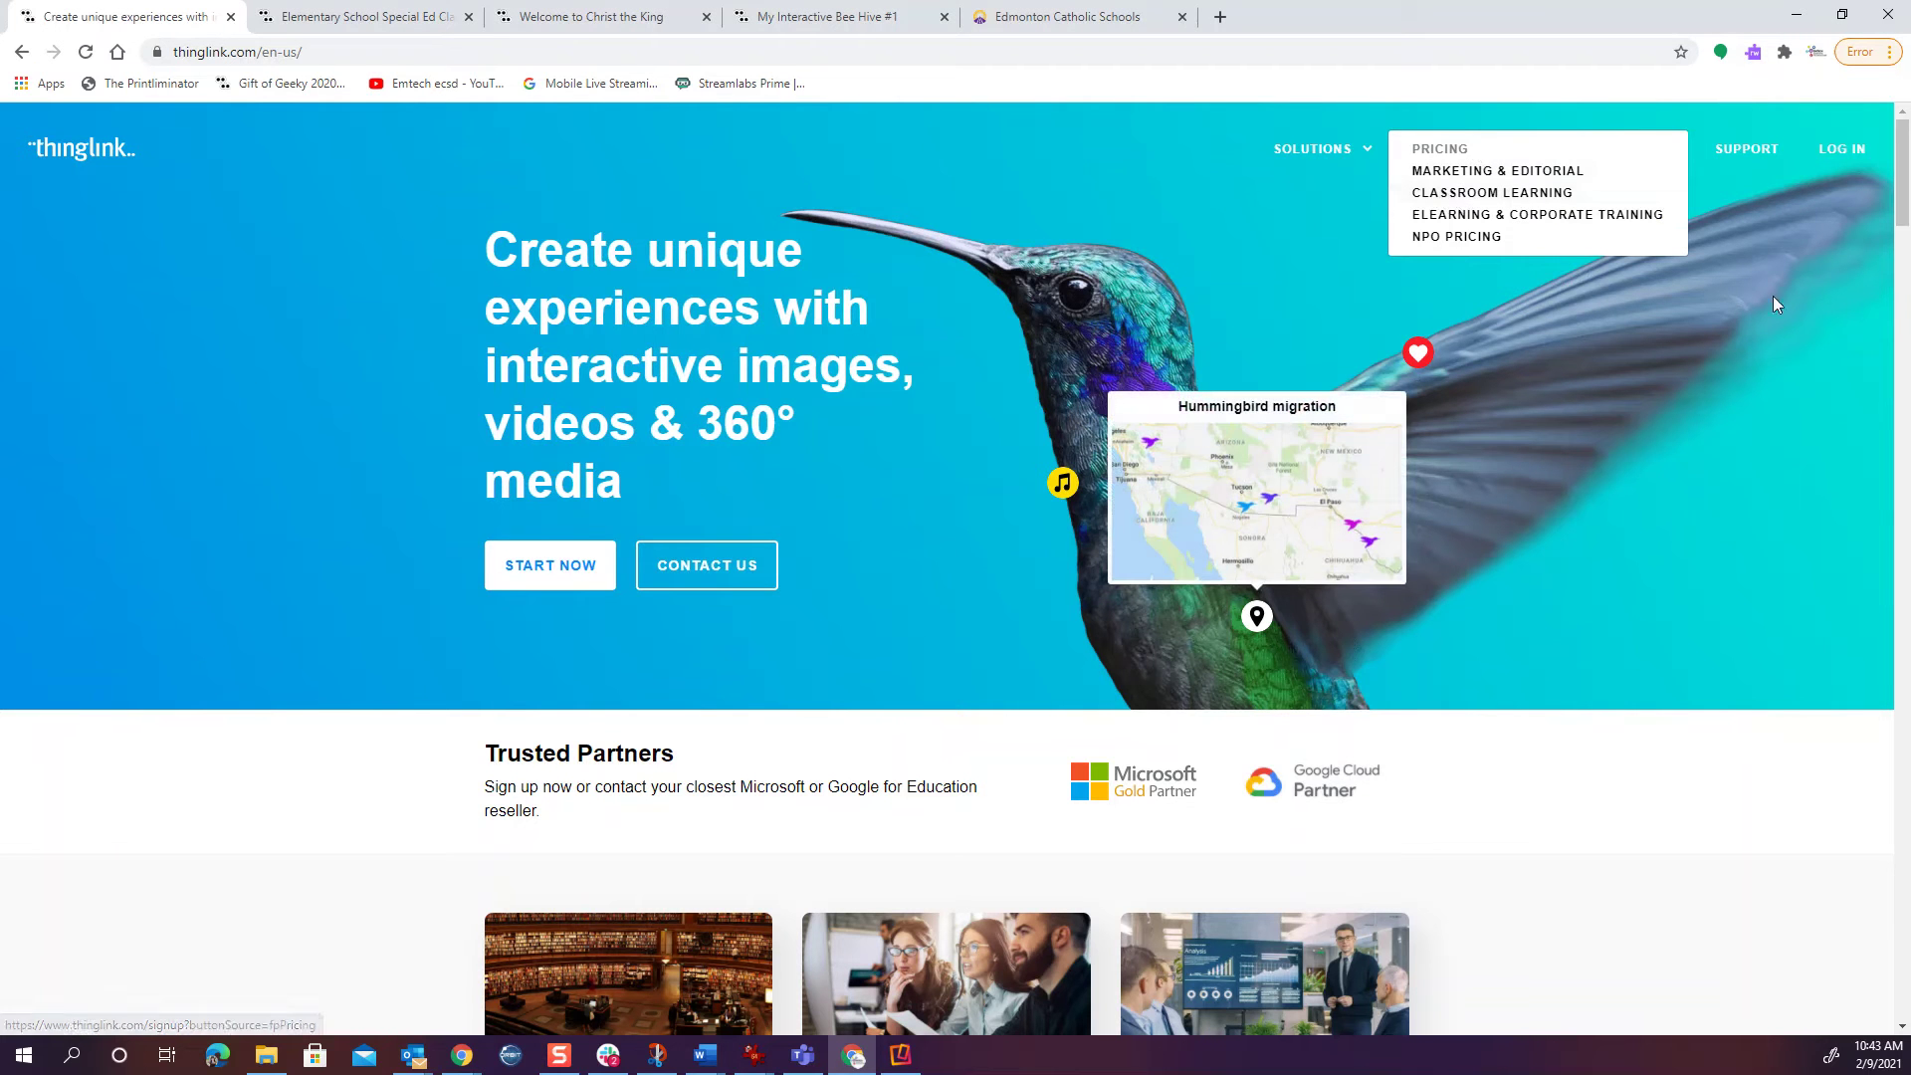
click(1835, 152)
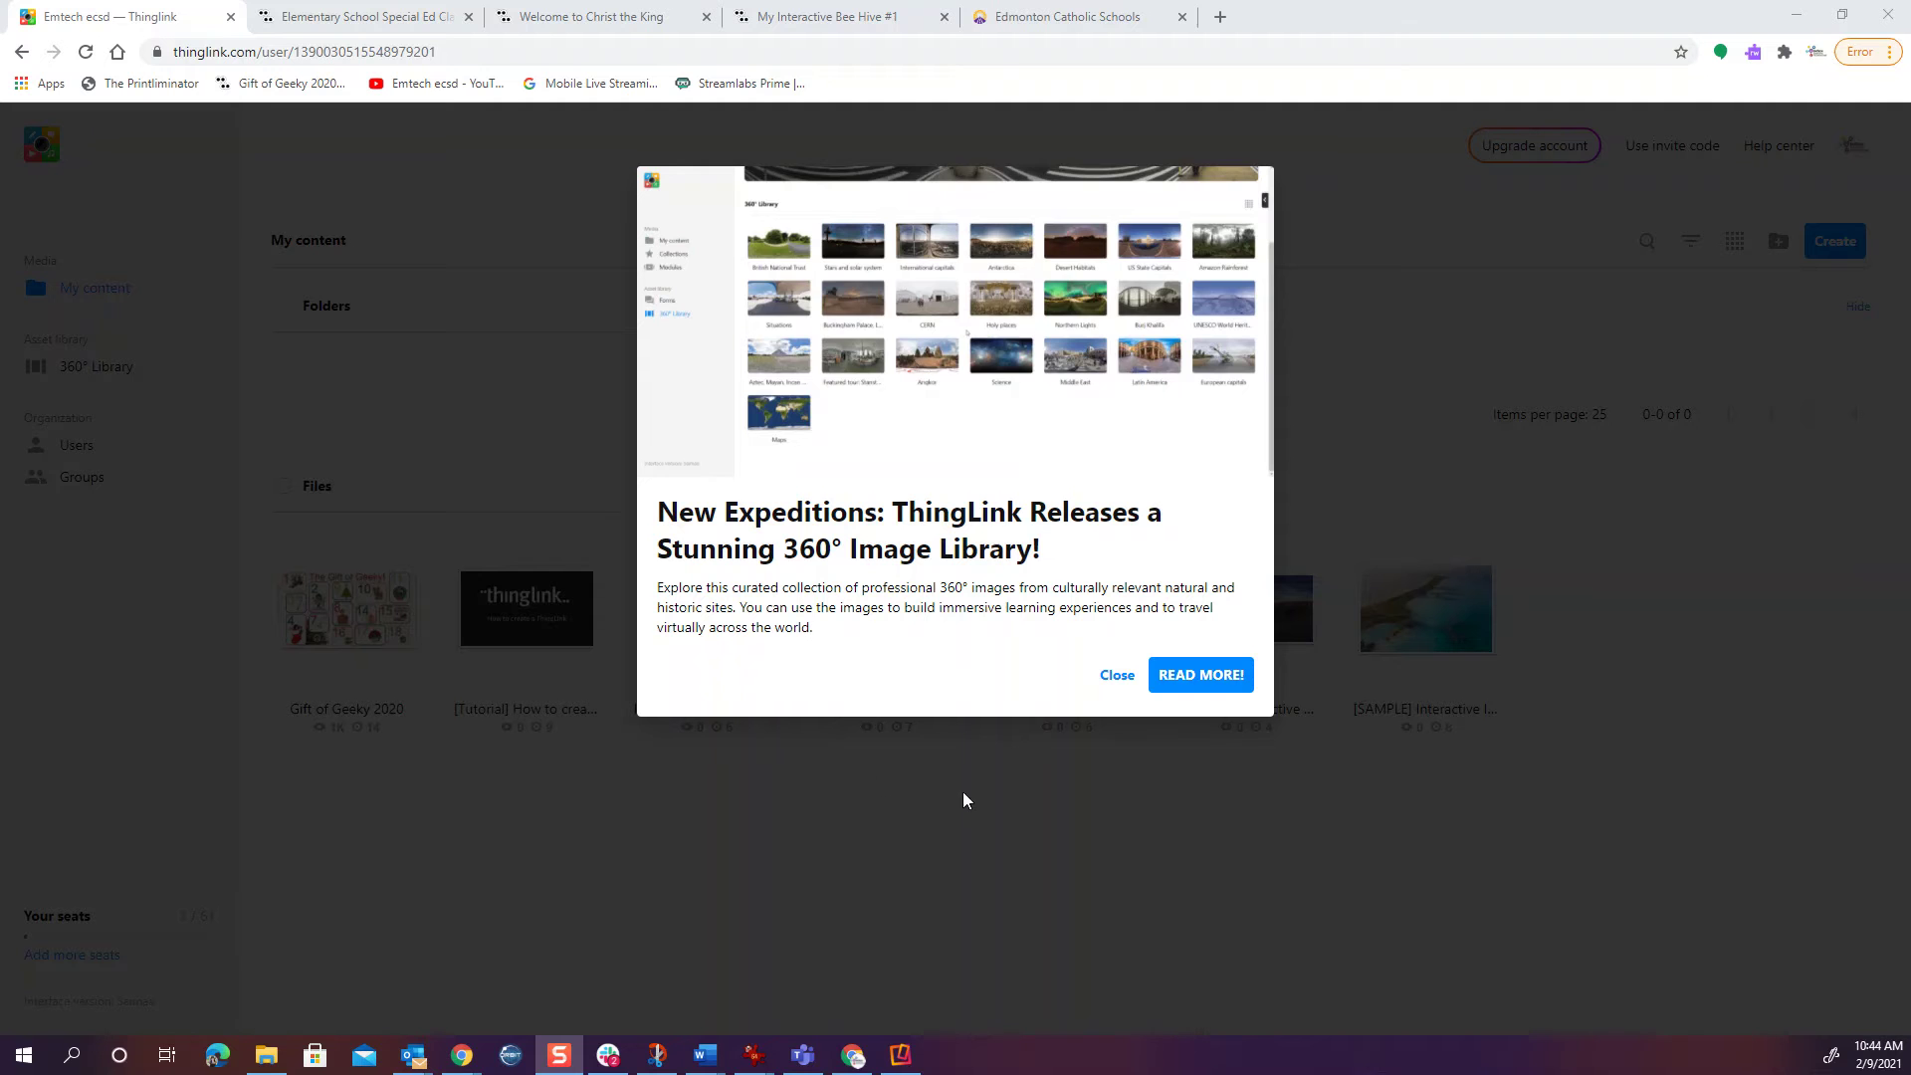
Dismiss the 360° Library announcement and create a folder named 'Virtual Tour of School'
click(1113, 681)
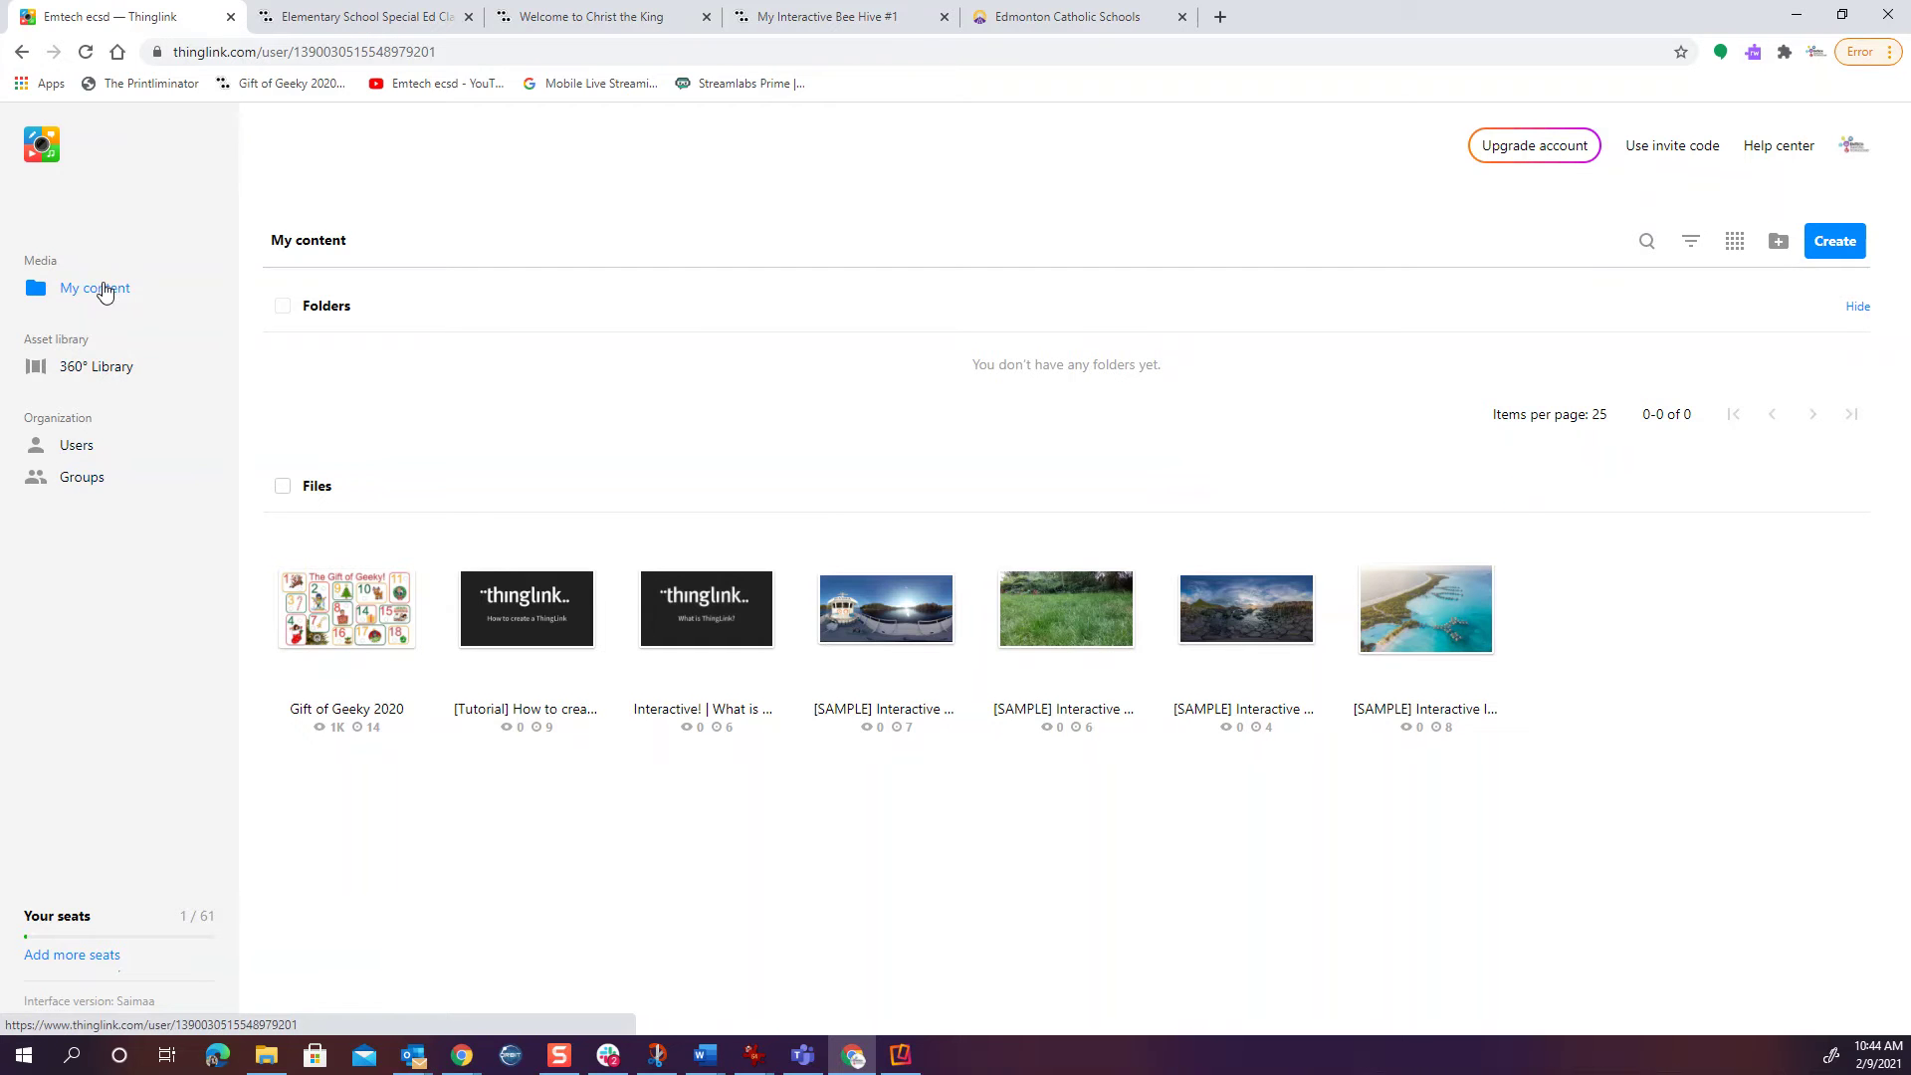
click(1781, 249)
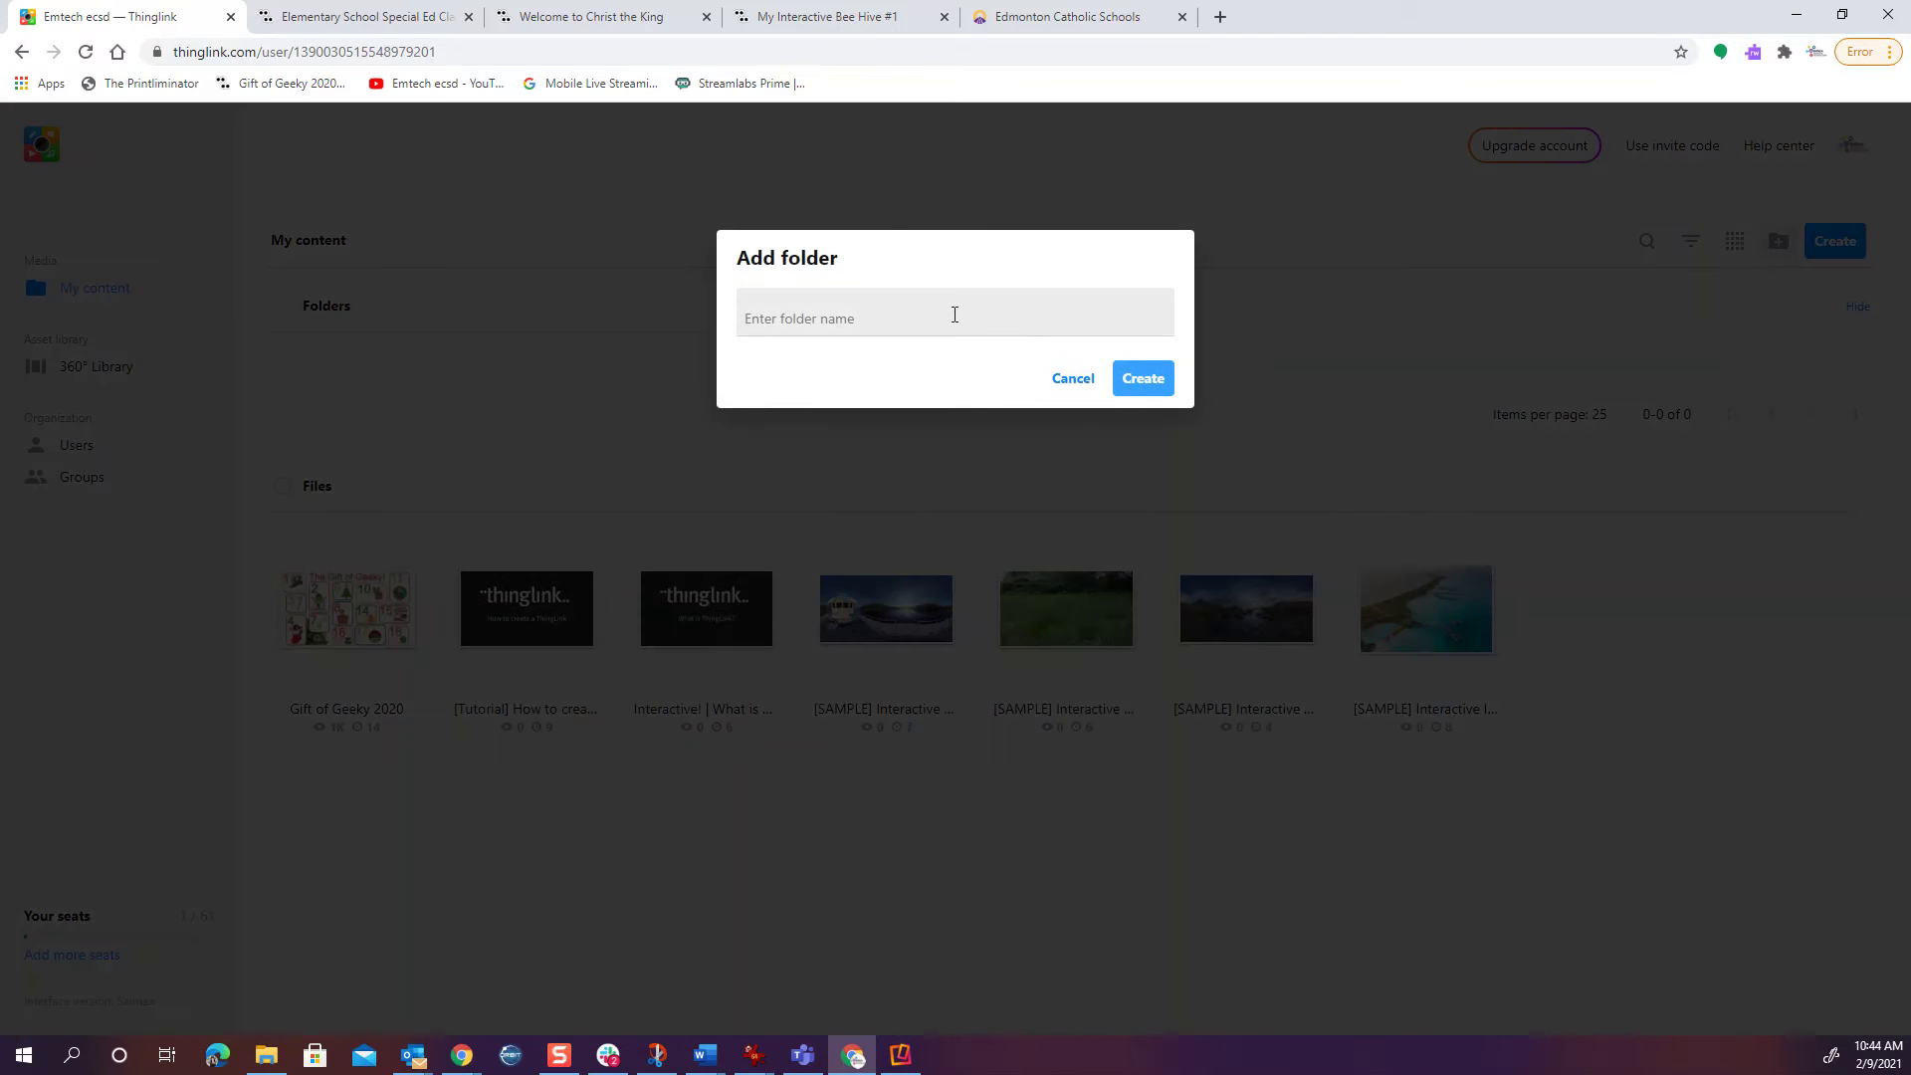
click(953, 313)
text(Vir)
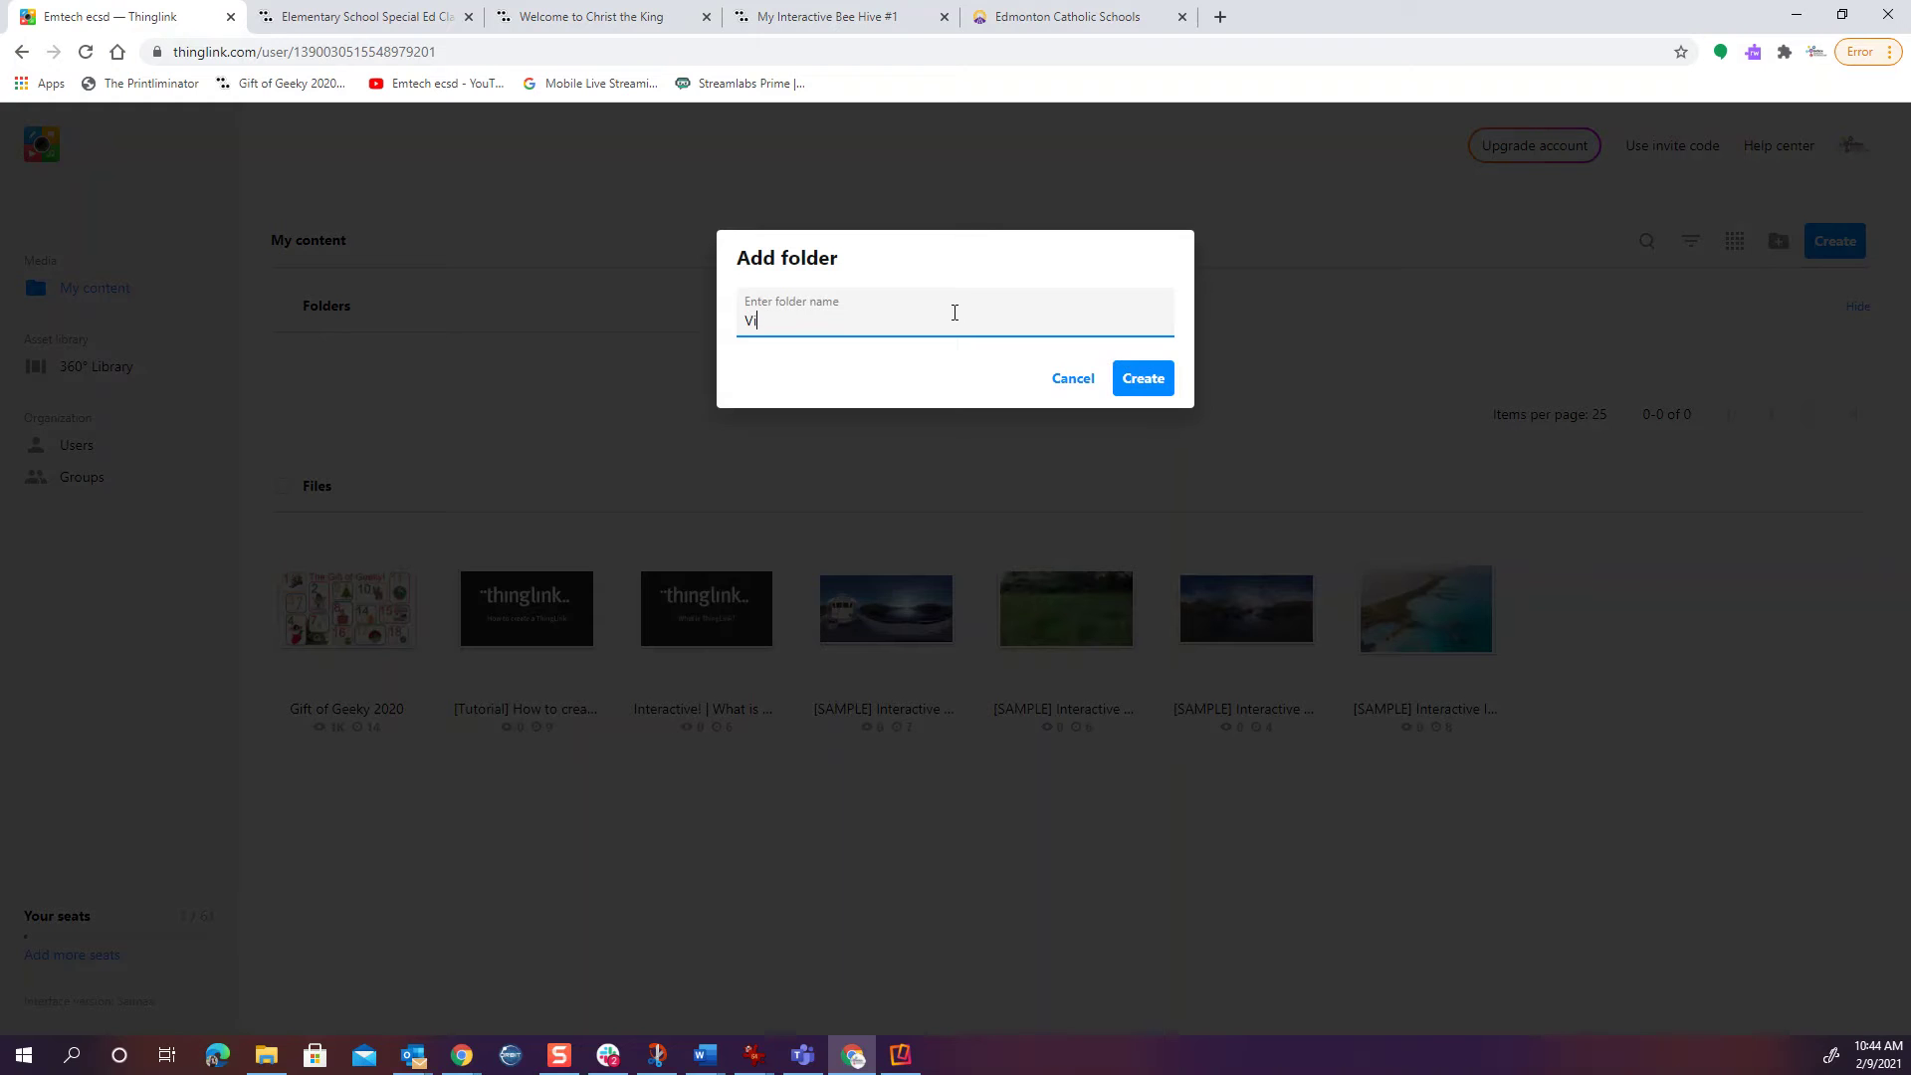
text(tual Tour of School)
click(1141, 378)
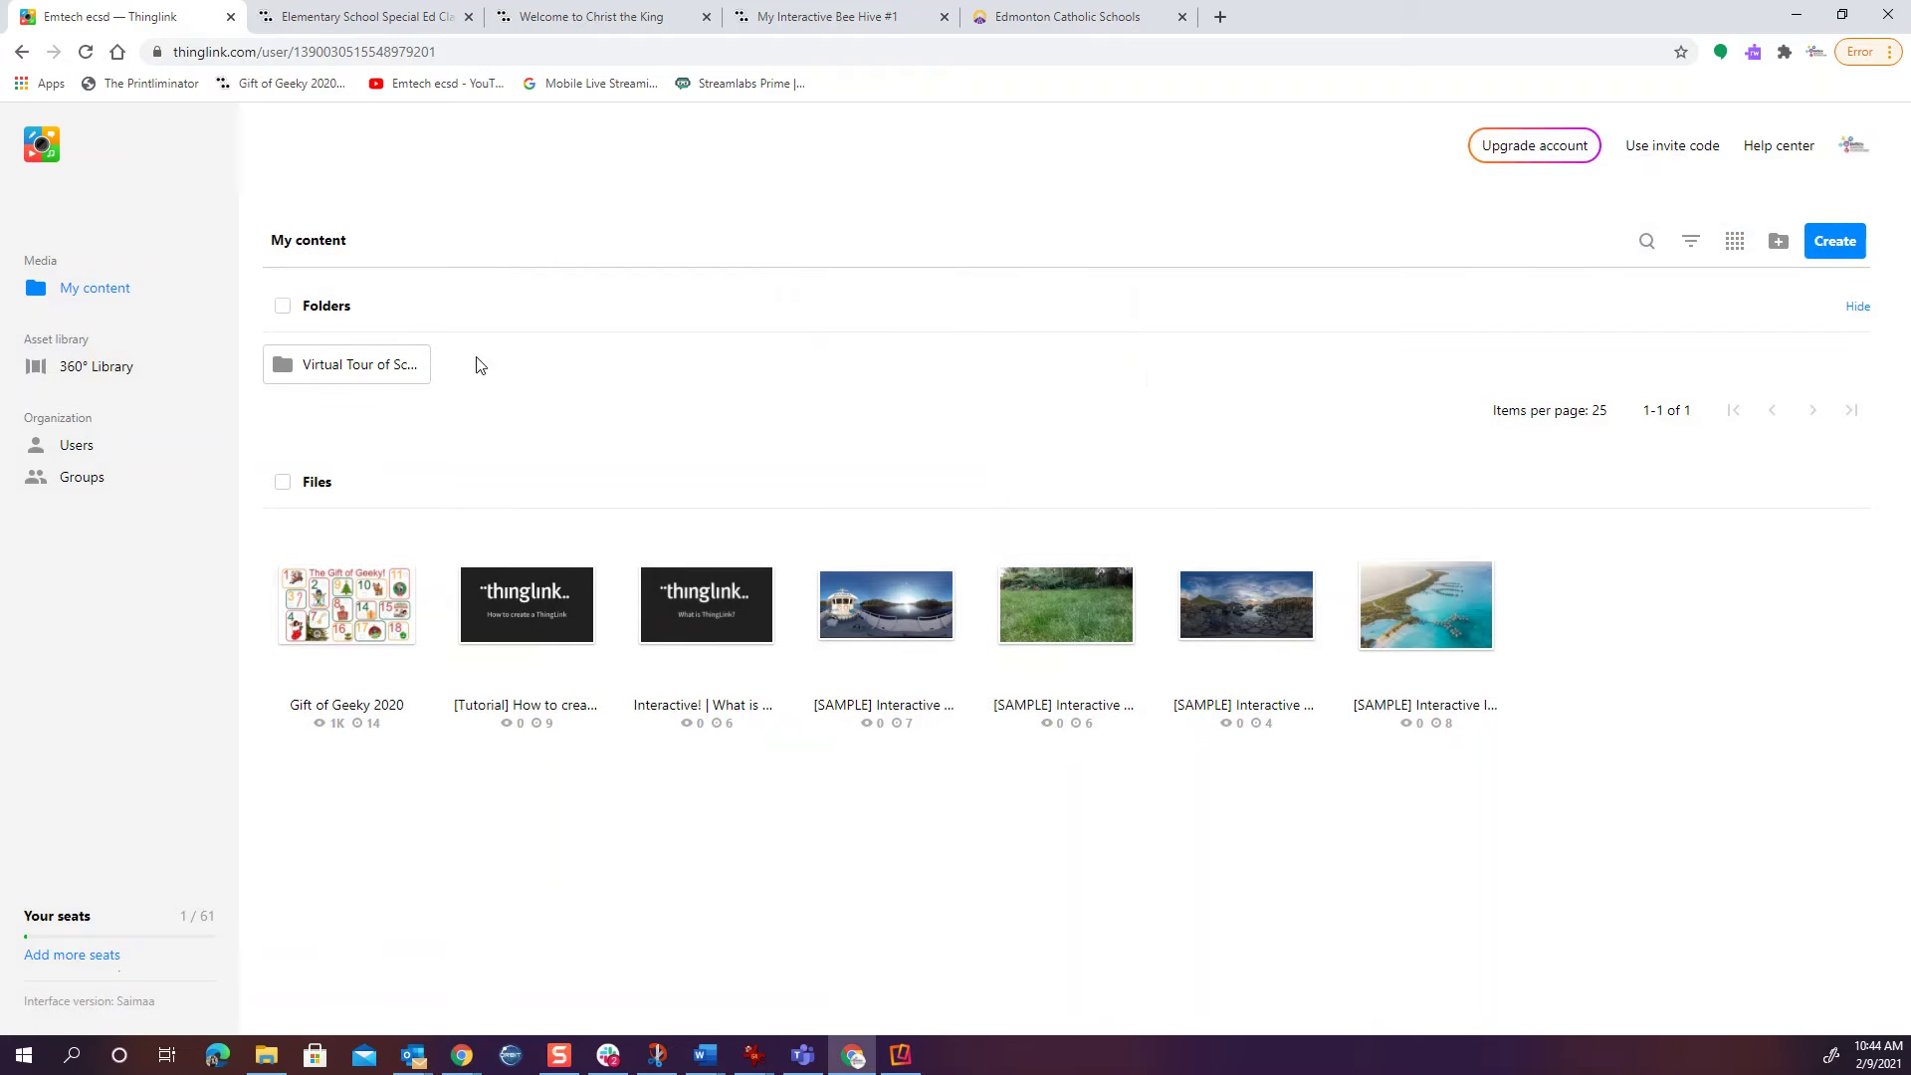
Upload nine photos from 360 Virtual Tour, all except R0010211, into the Virtual Tour of School folder
click(358, 364)
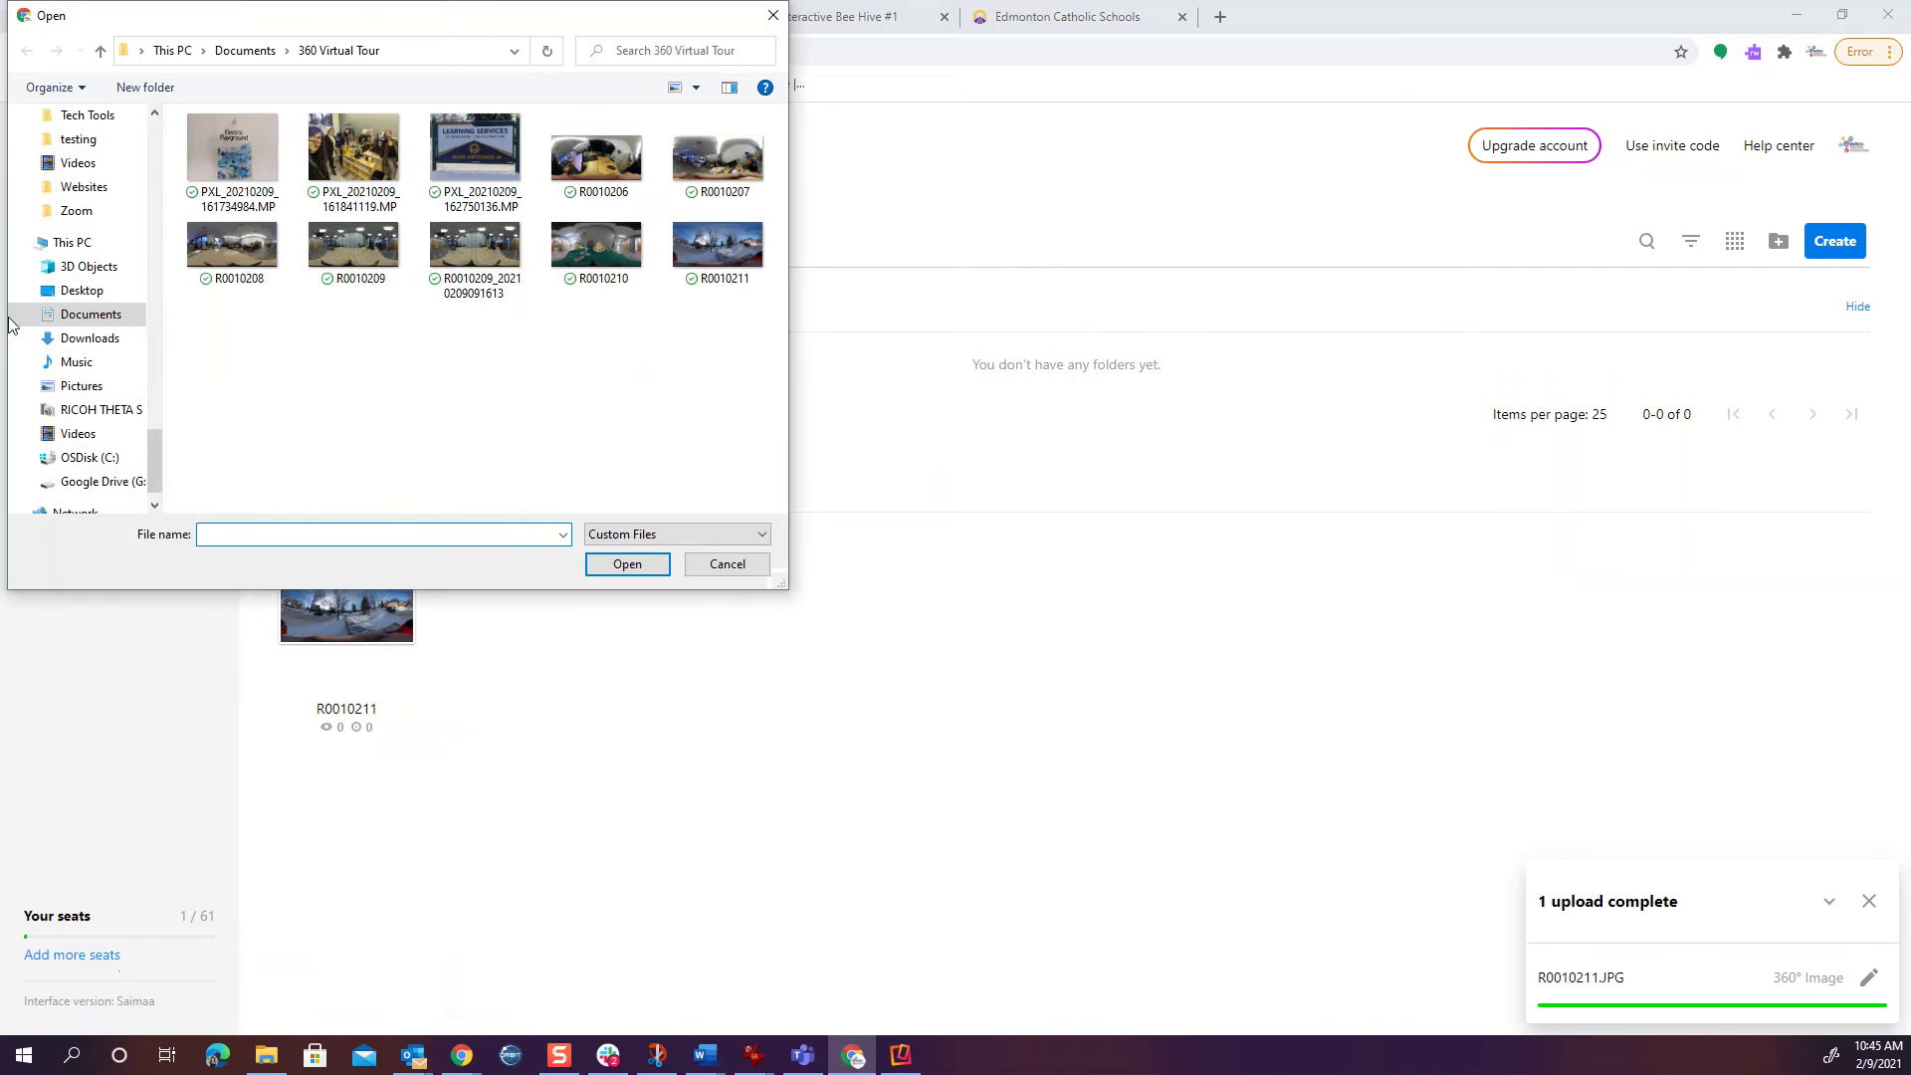
click(247, 162)
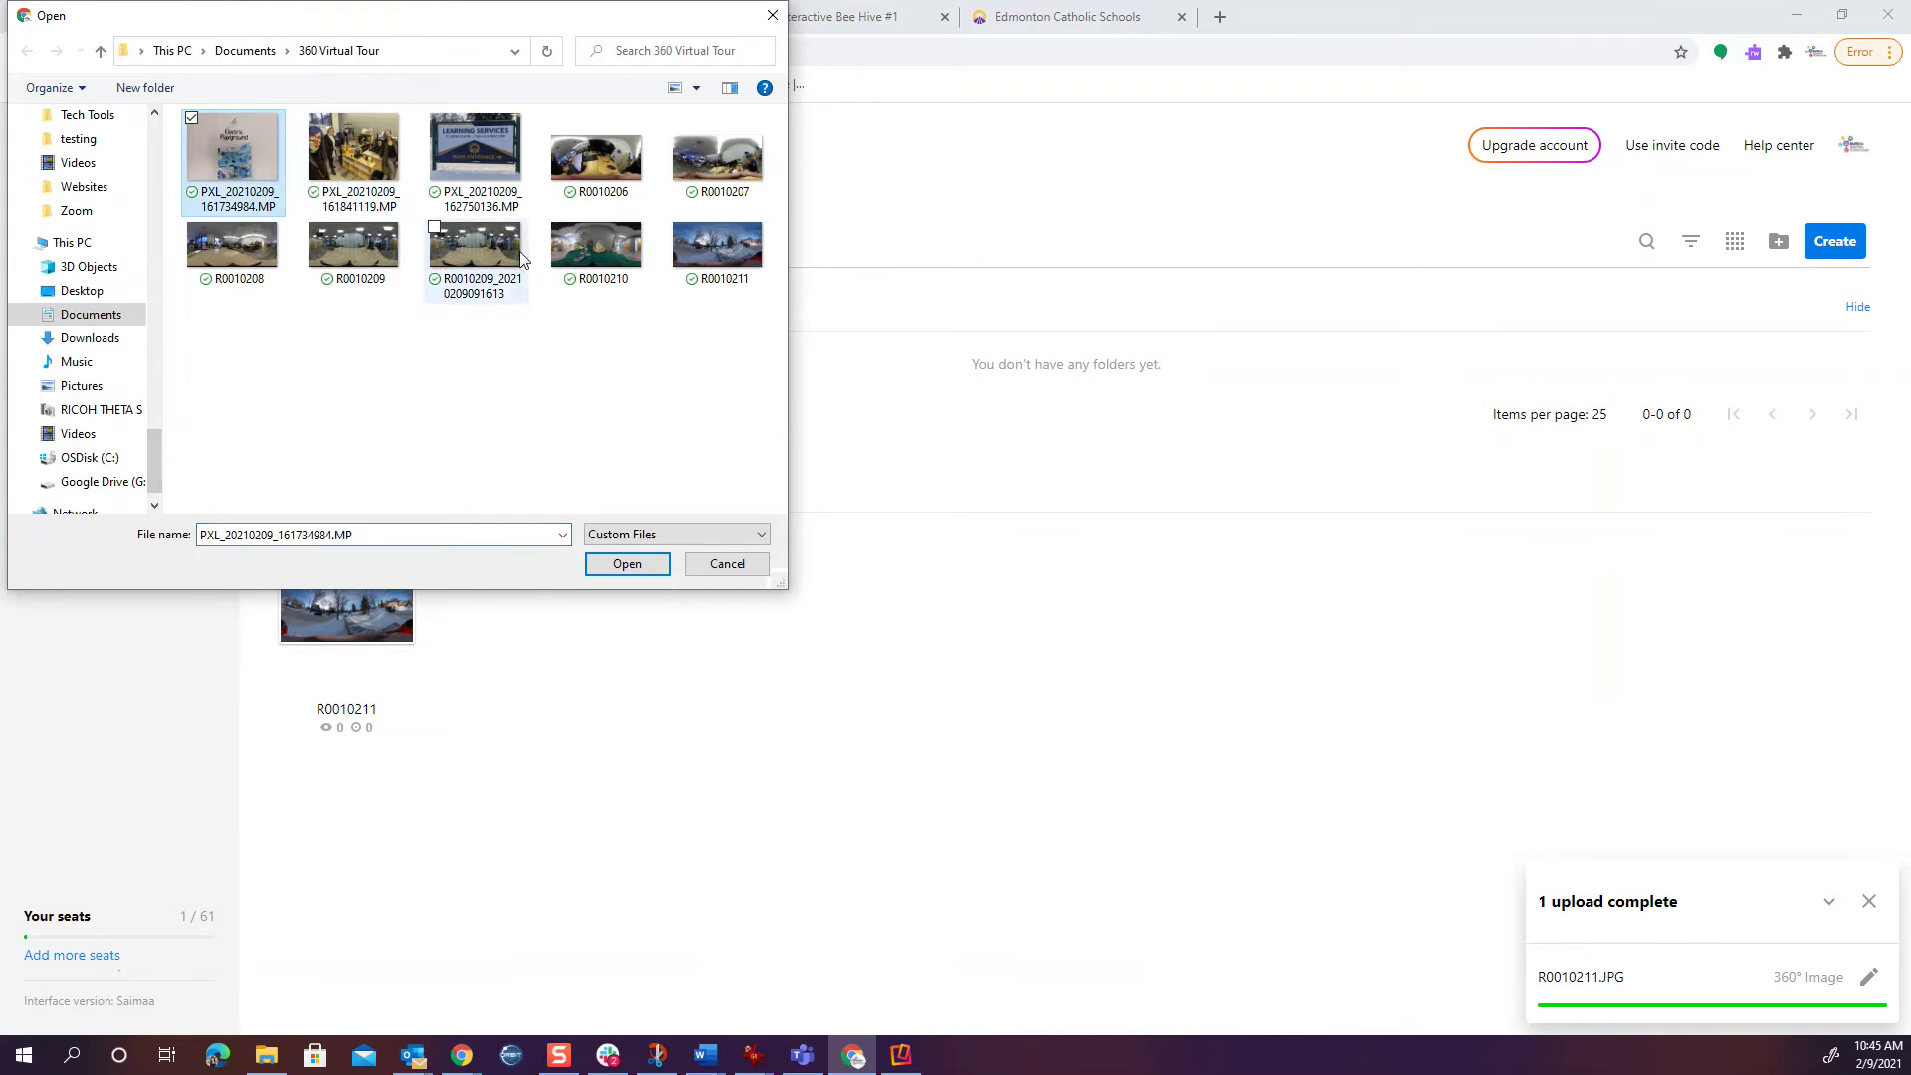
shift+click(615, 265)
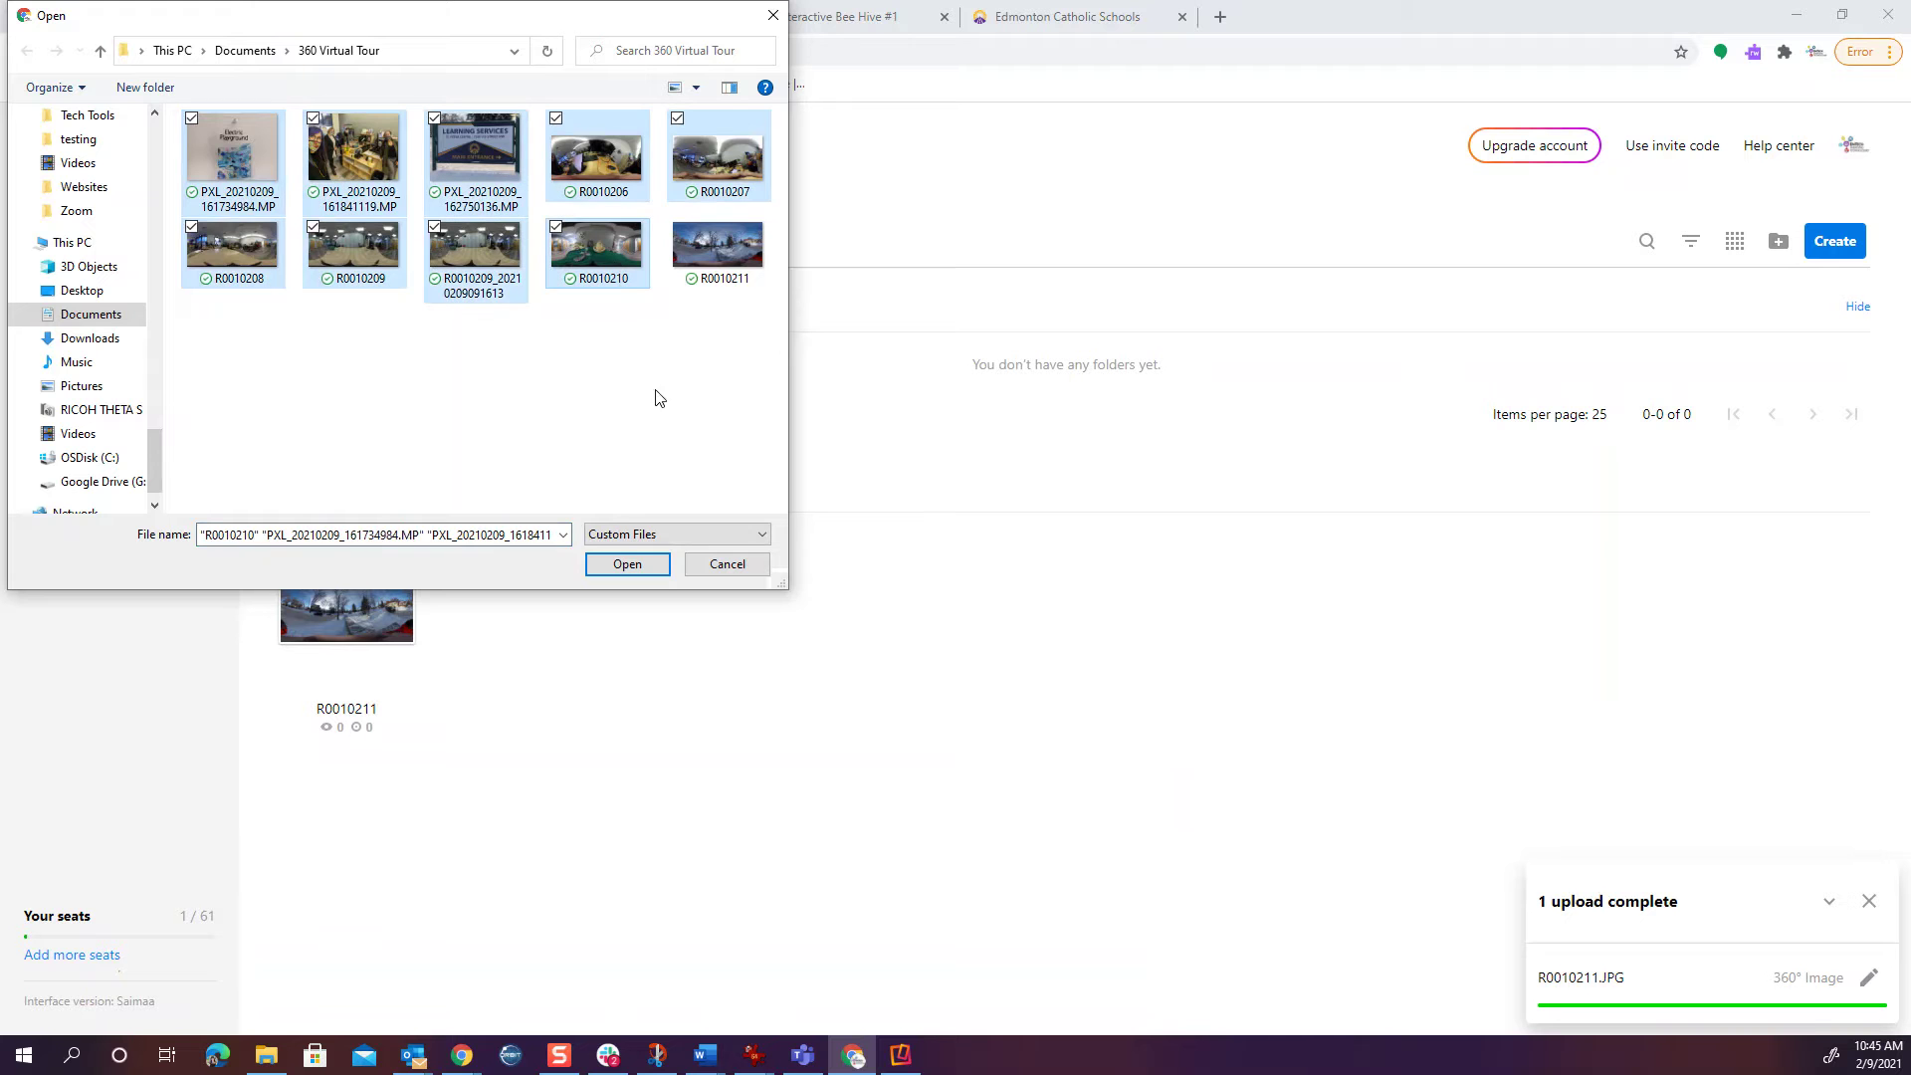
click(626, 565)
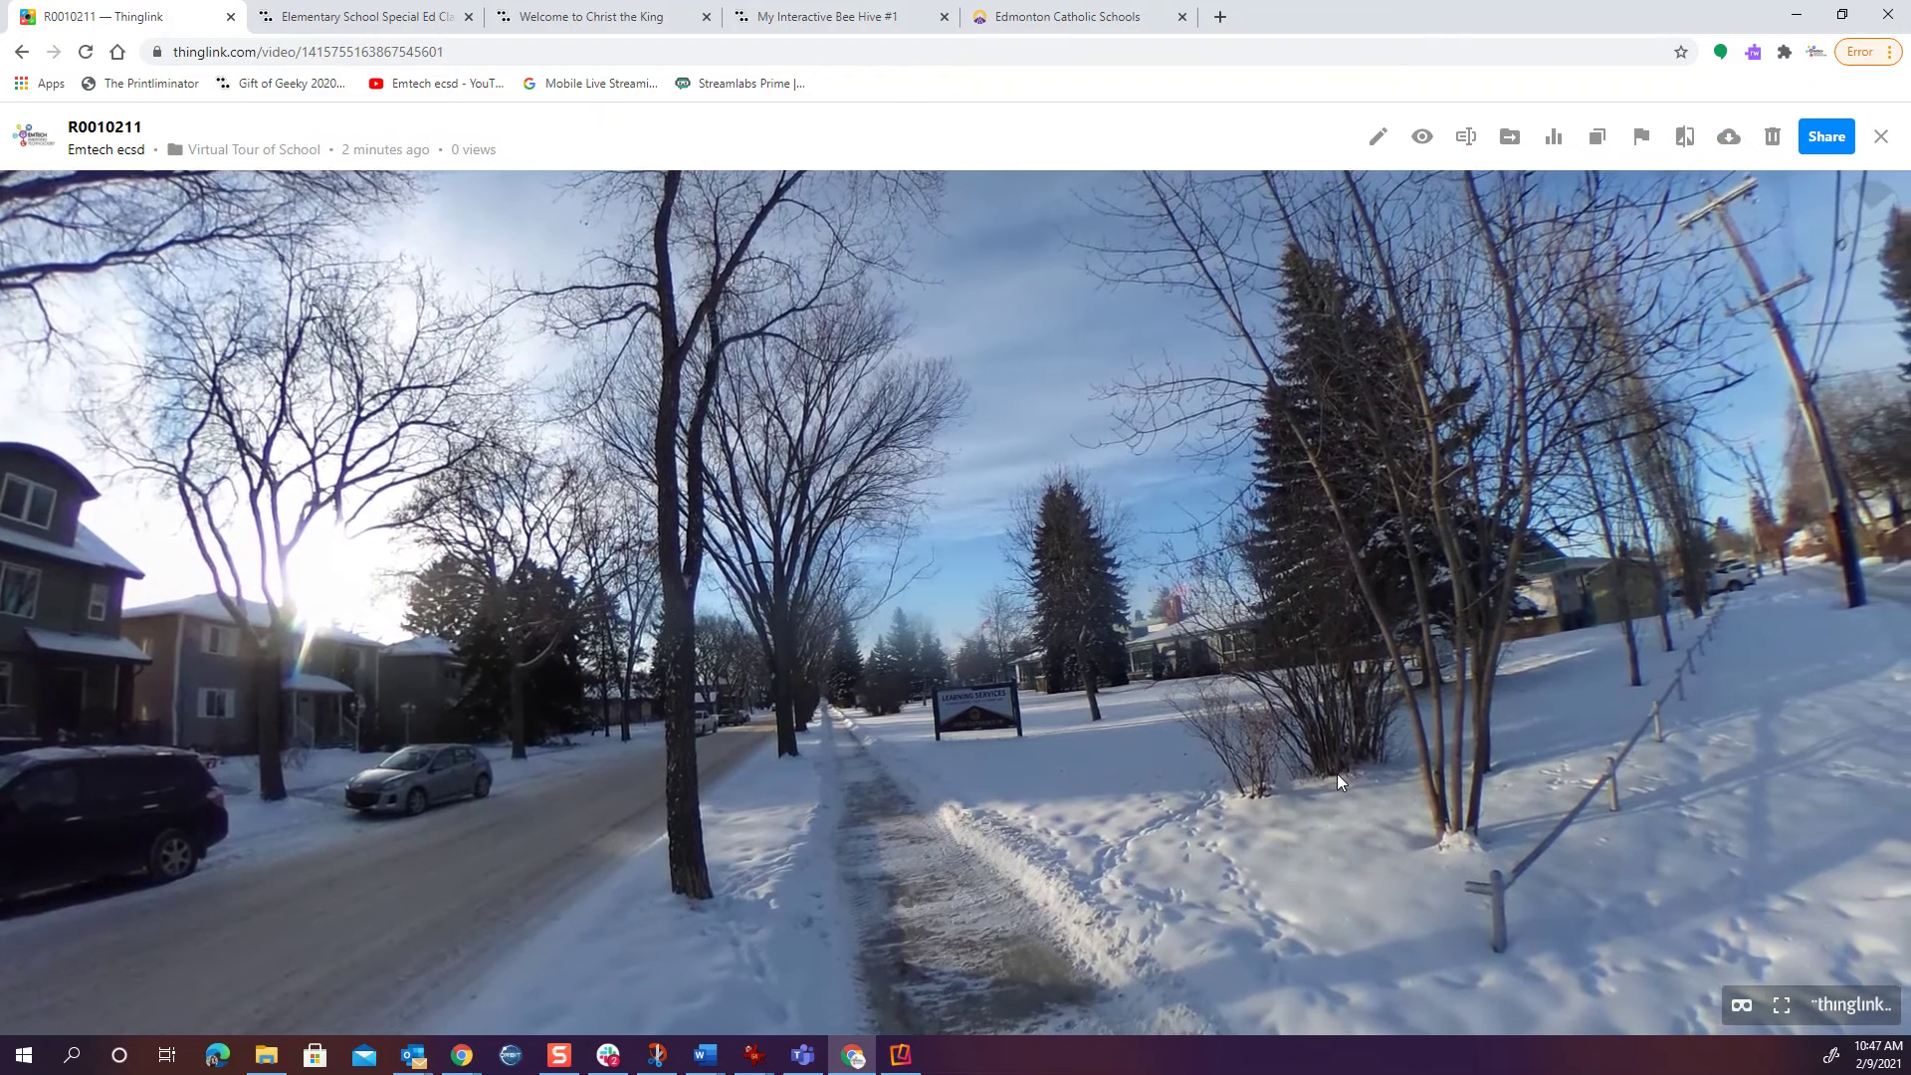
drag(1336, 773, 1683, 584)
drag(336, 734, 241, 355)
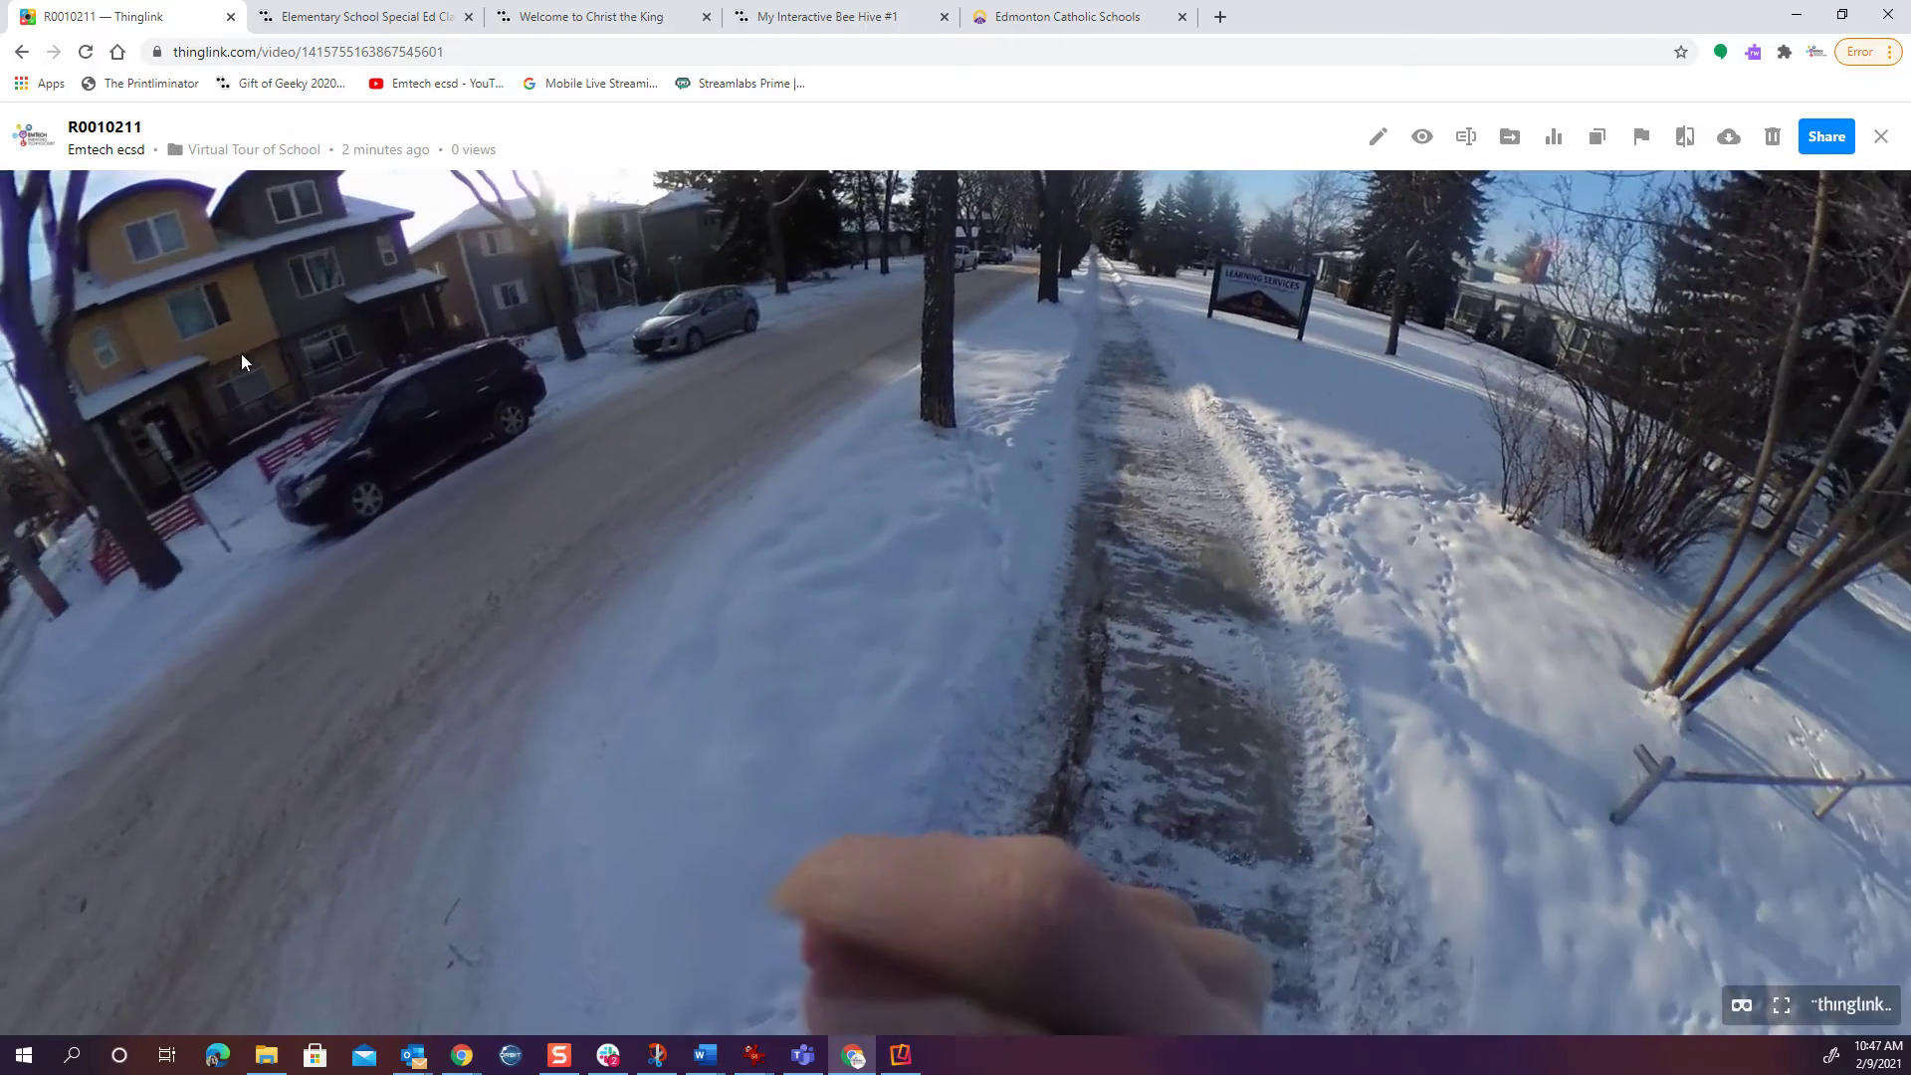
drag(1023, 808, 1075, 908)
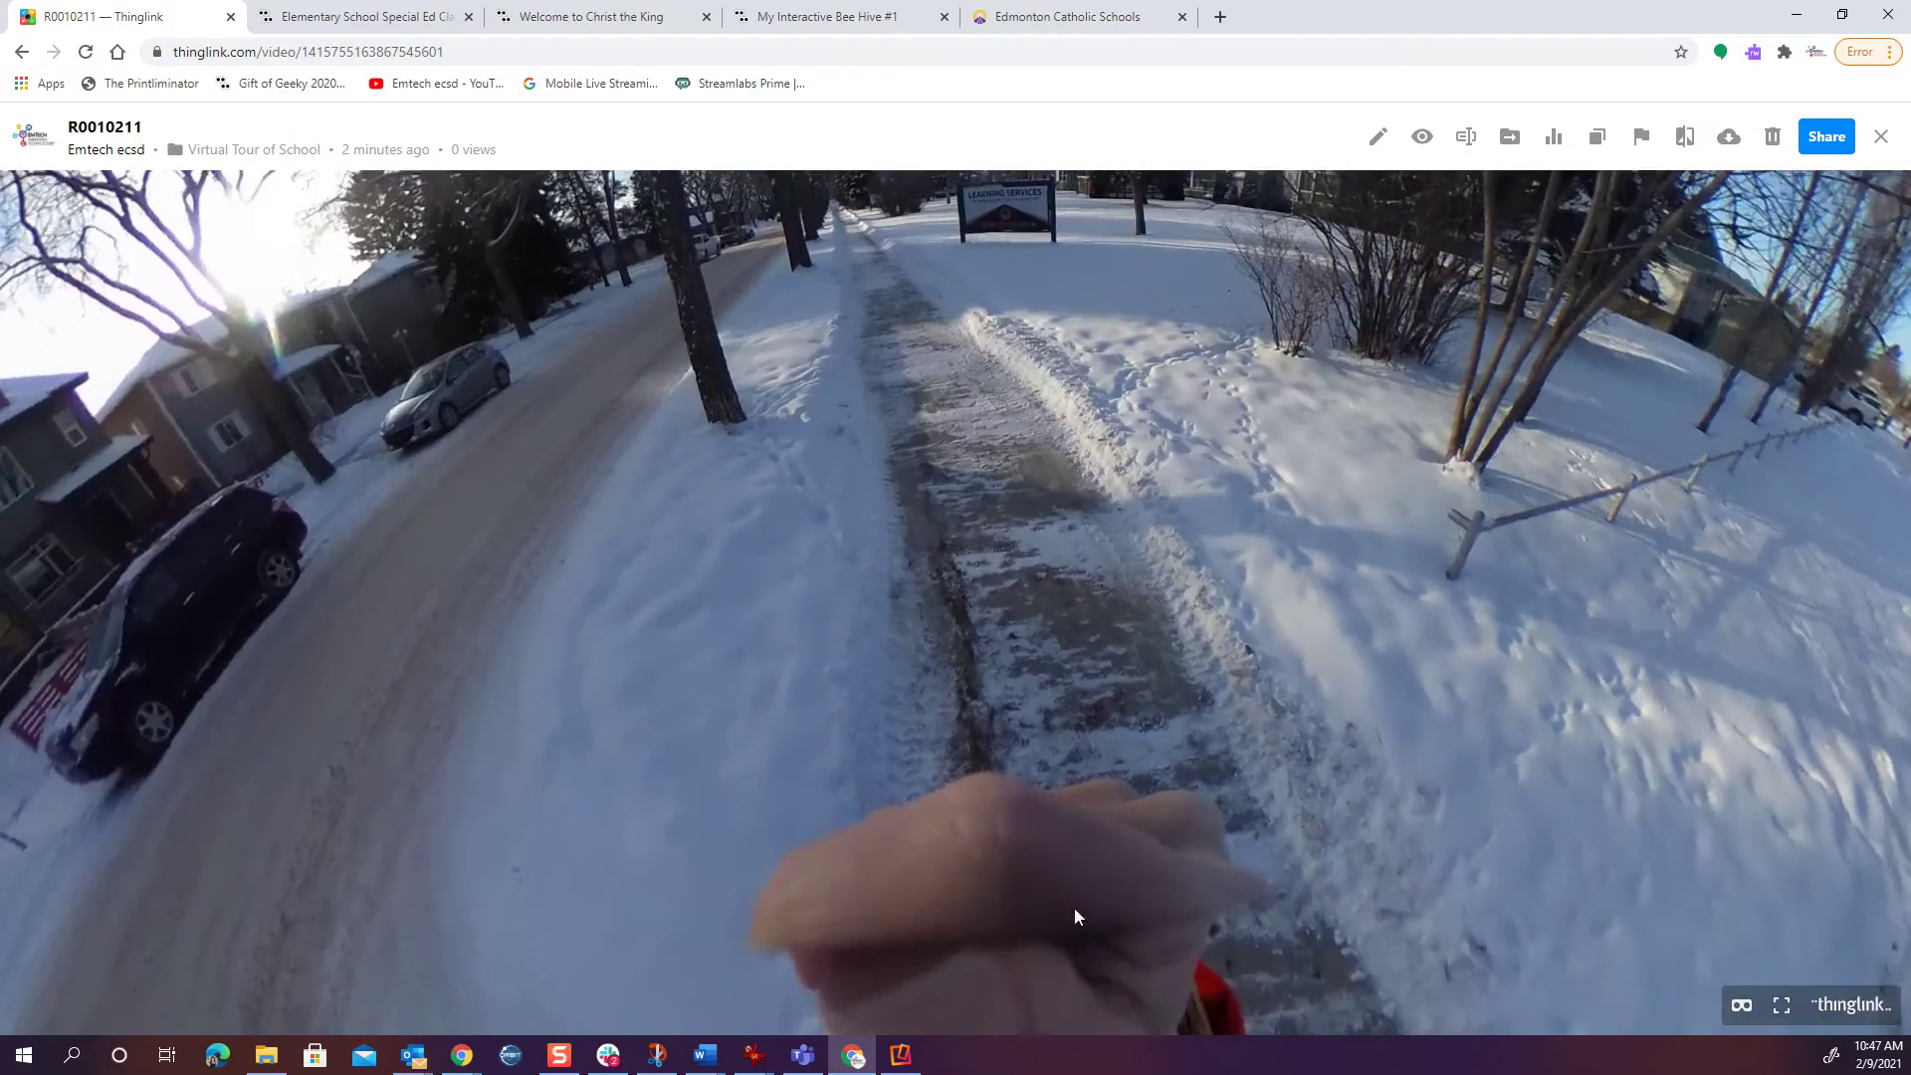
drag(985, 388, 892, 800)
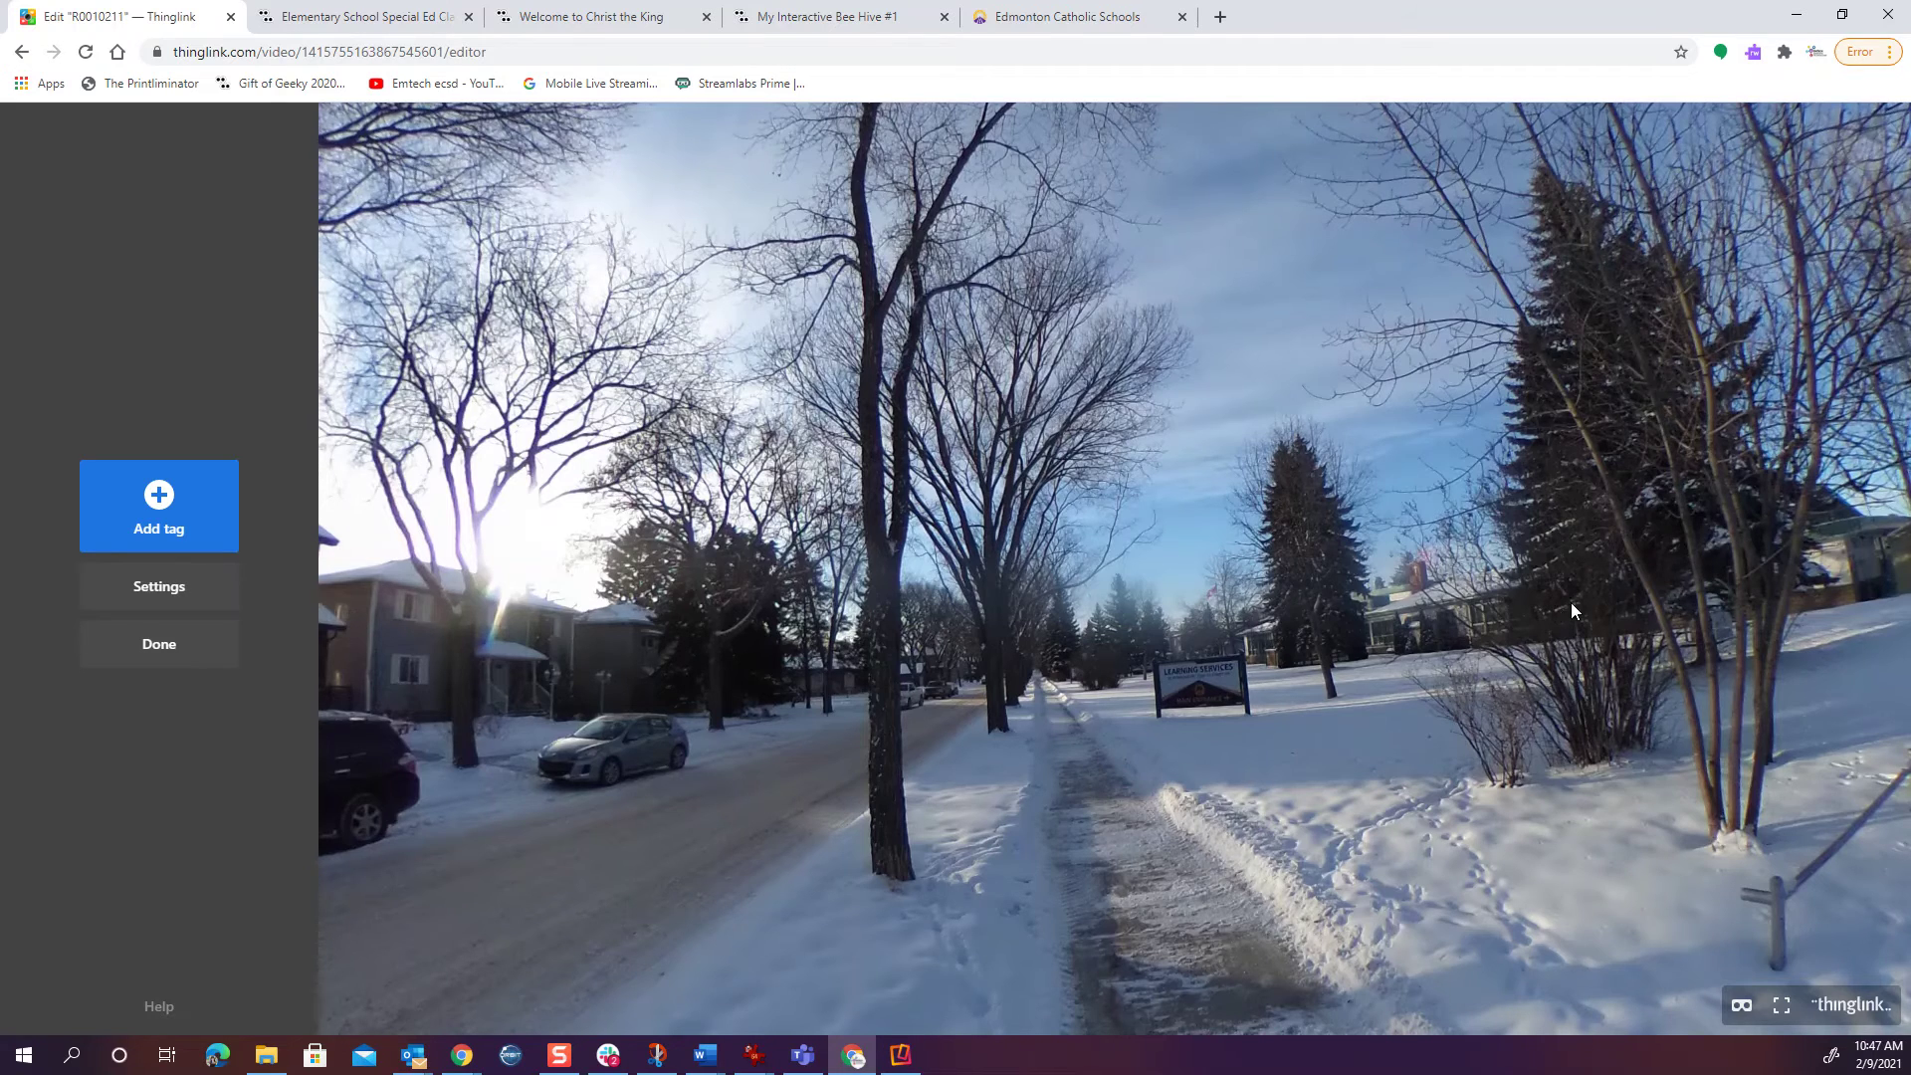
drag(1570, 601, 1312, 617)
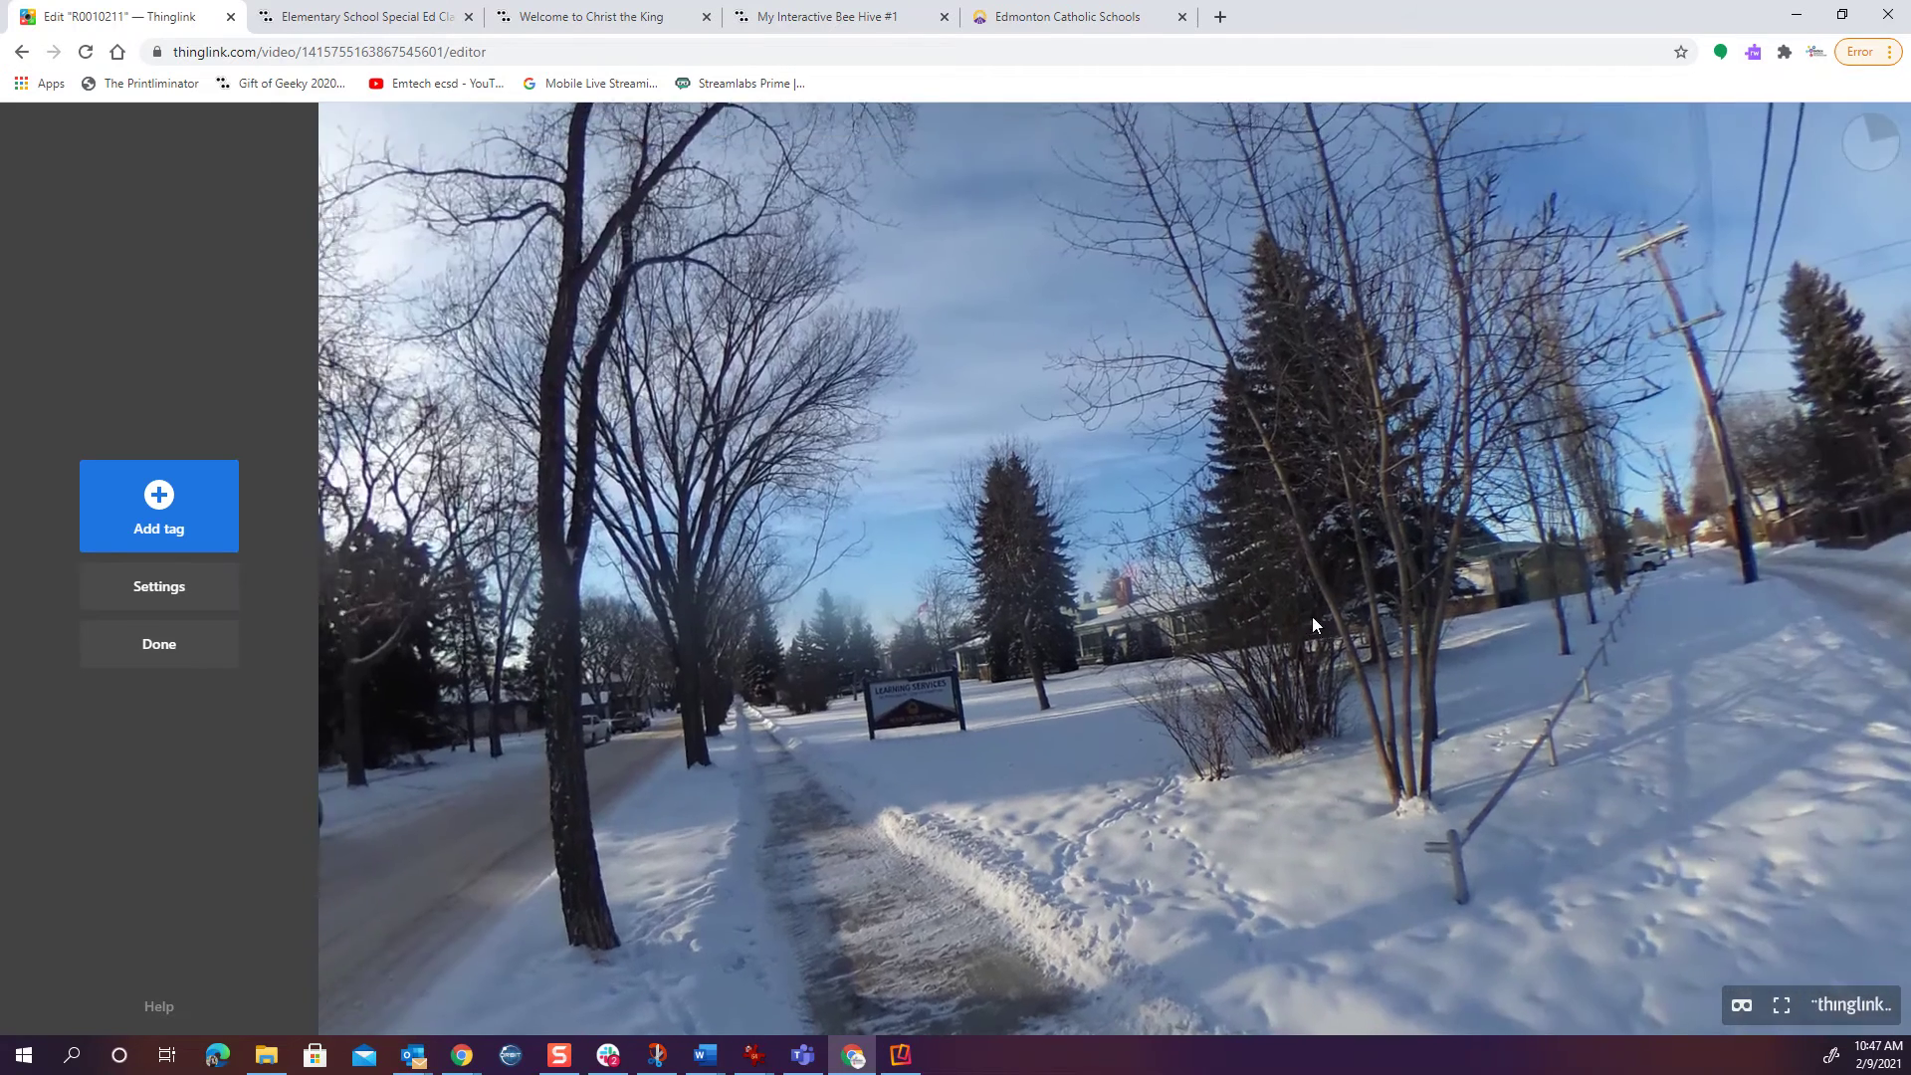
Add a text-and-media tag titled 'Welcome to Learning Services' with a description of the hub
click(165, 503)
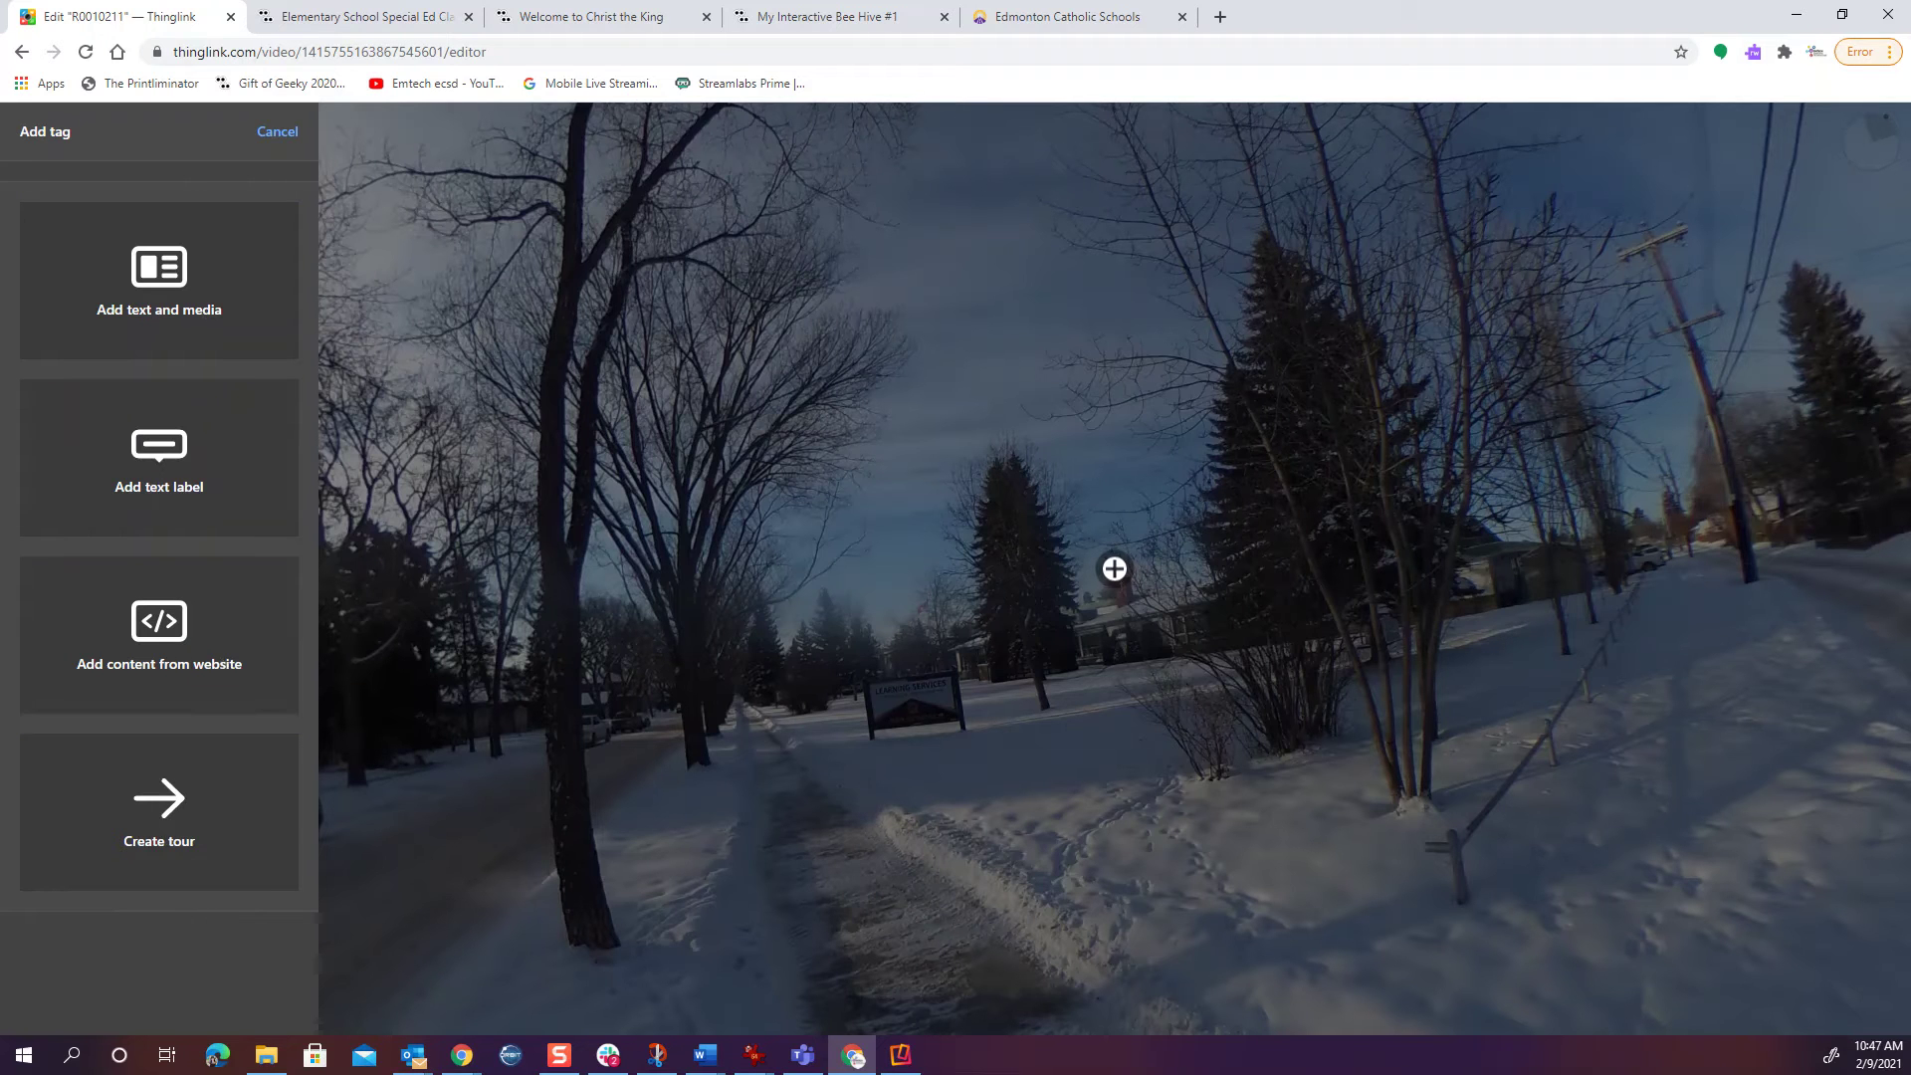
key(alt+Tab)
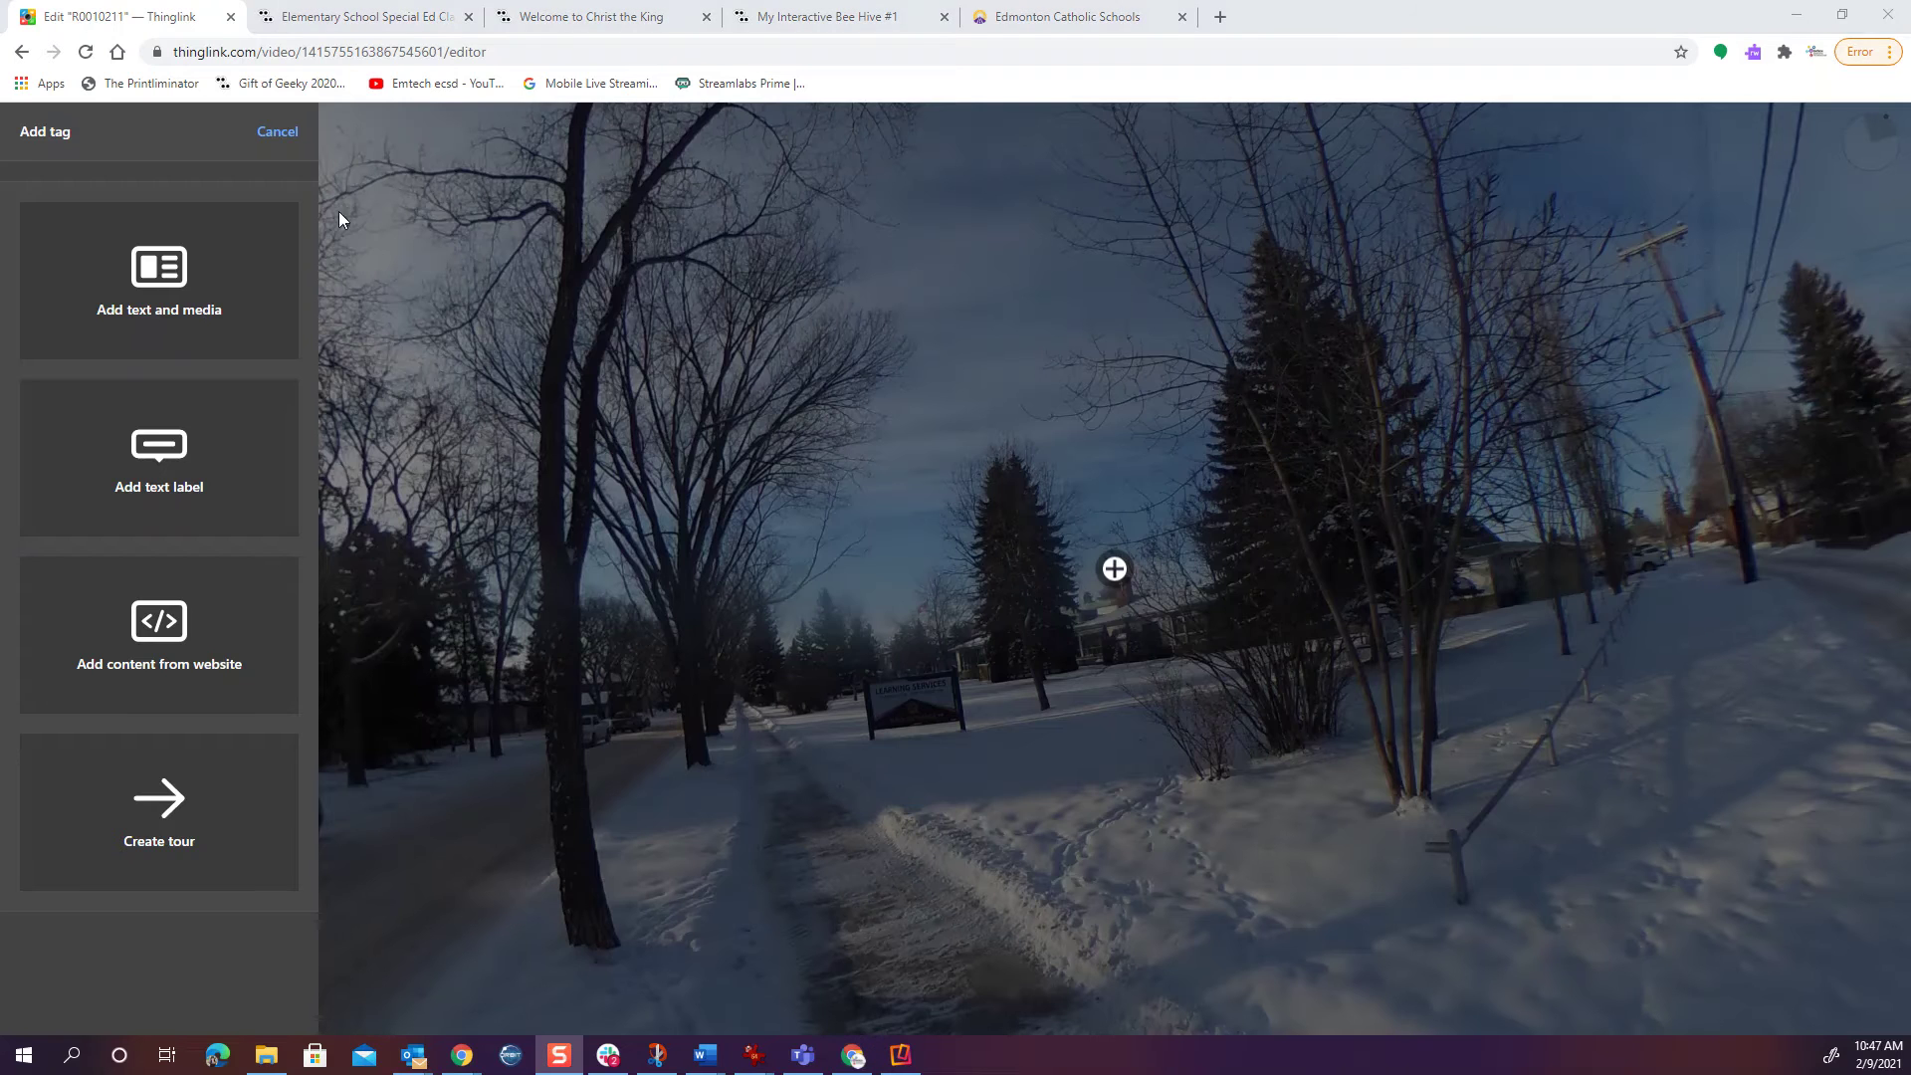
click(155, 286)
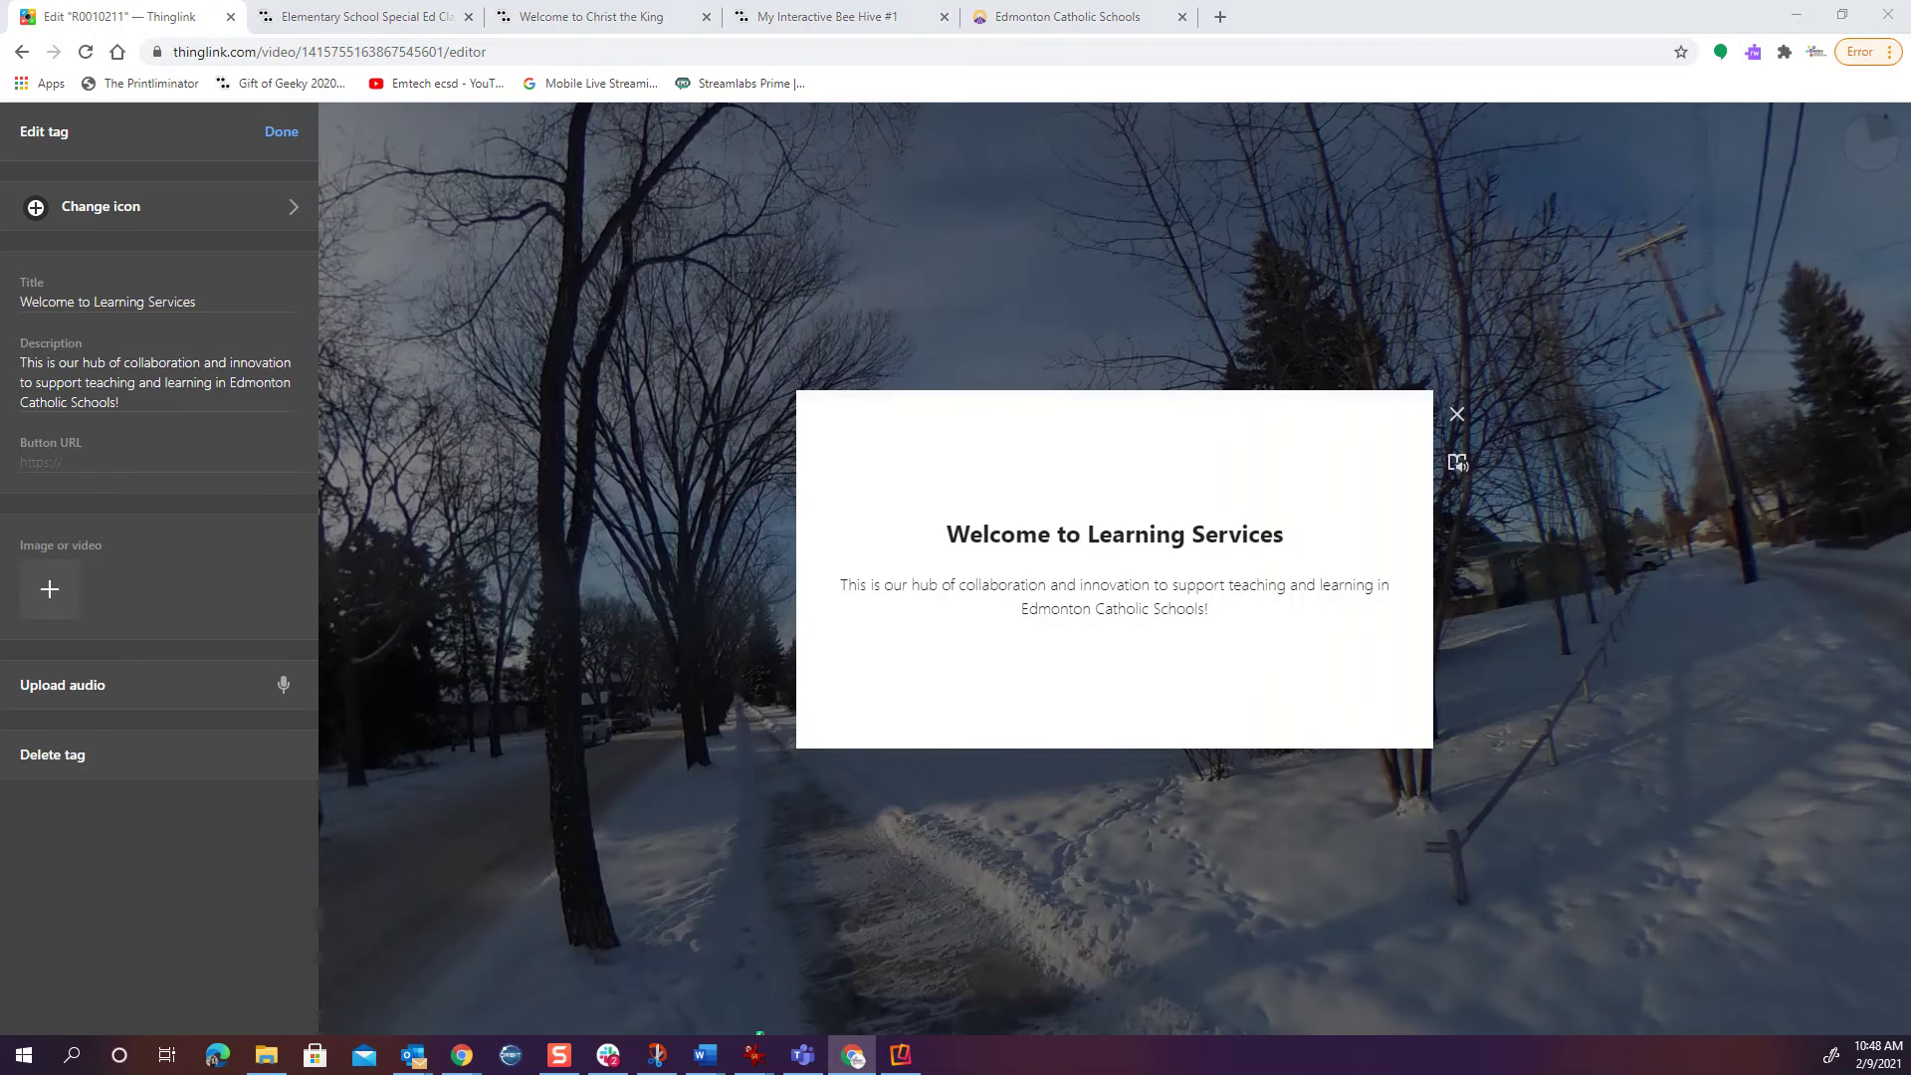
click(111, 461)
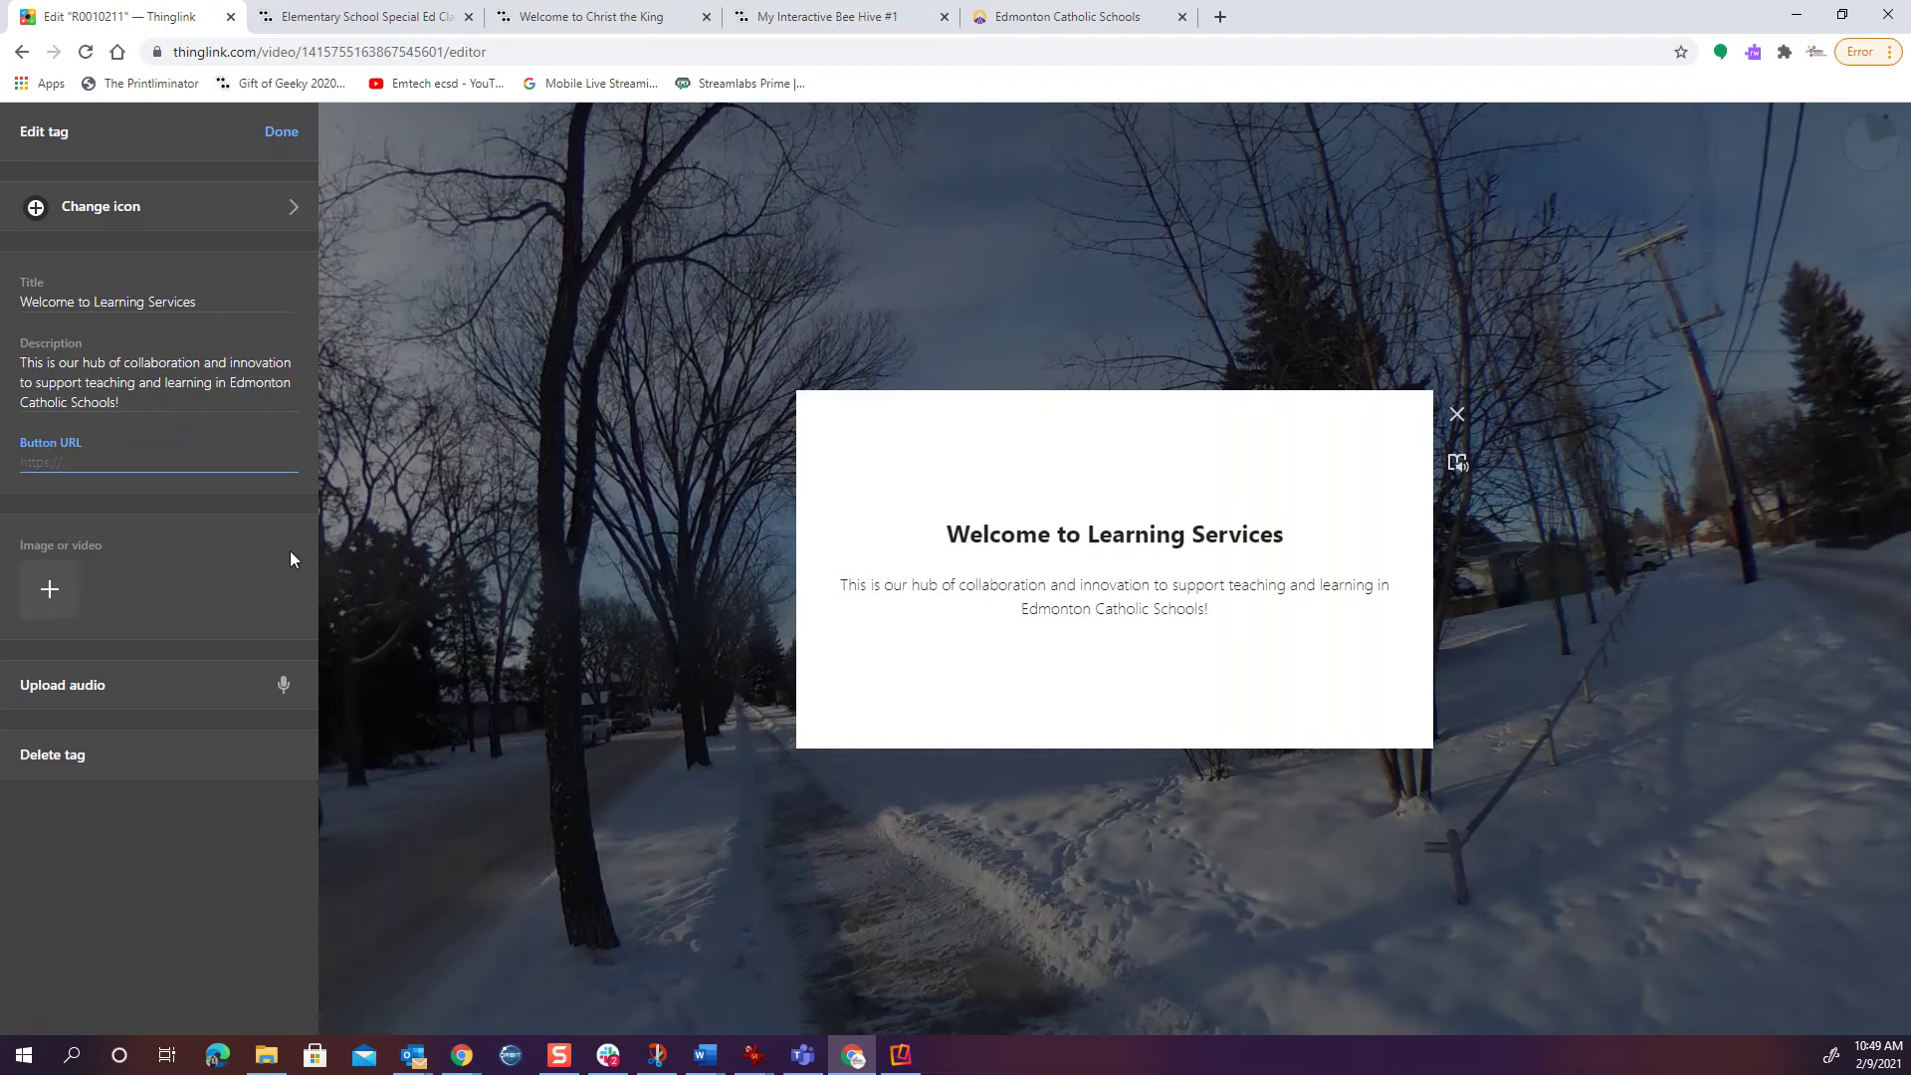
Attach the entrance photo PXL_20210209_162750136 to the tag and begin adding audio
click(50, 593)
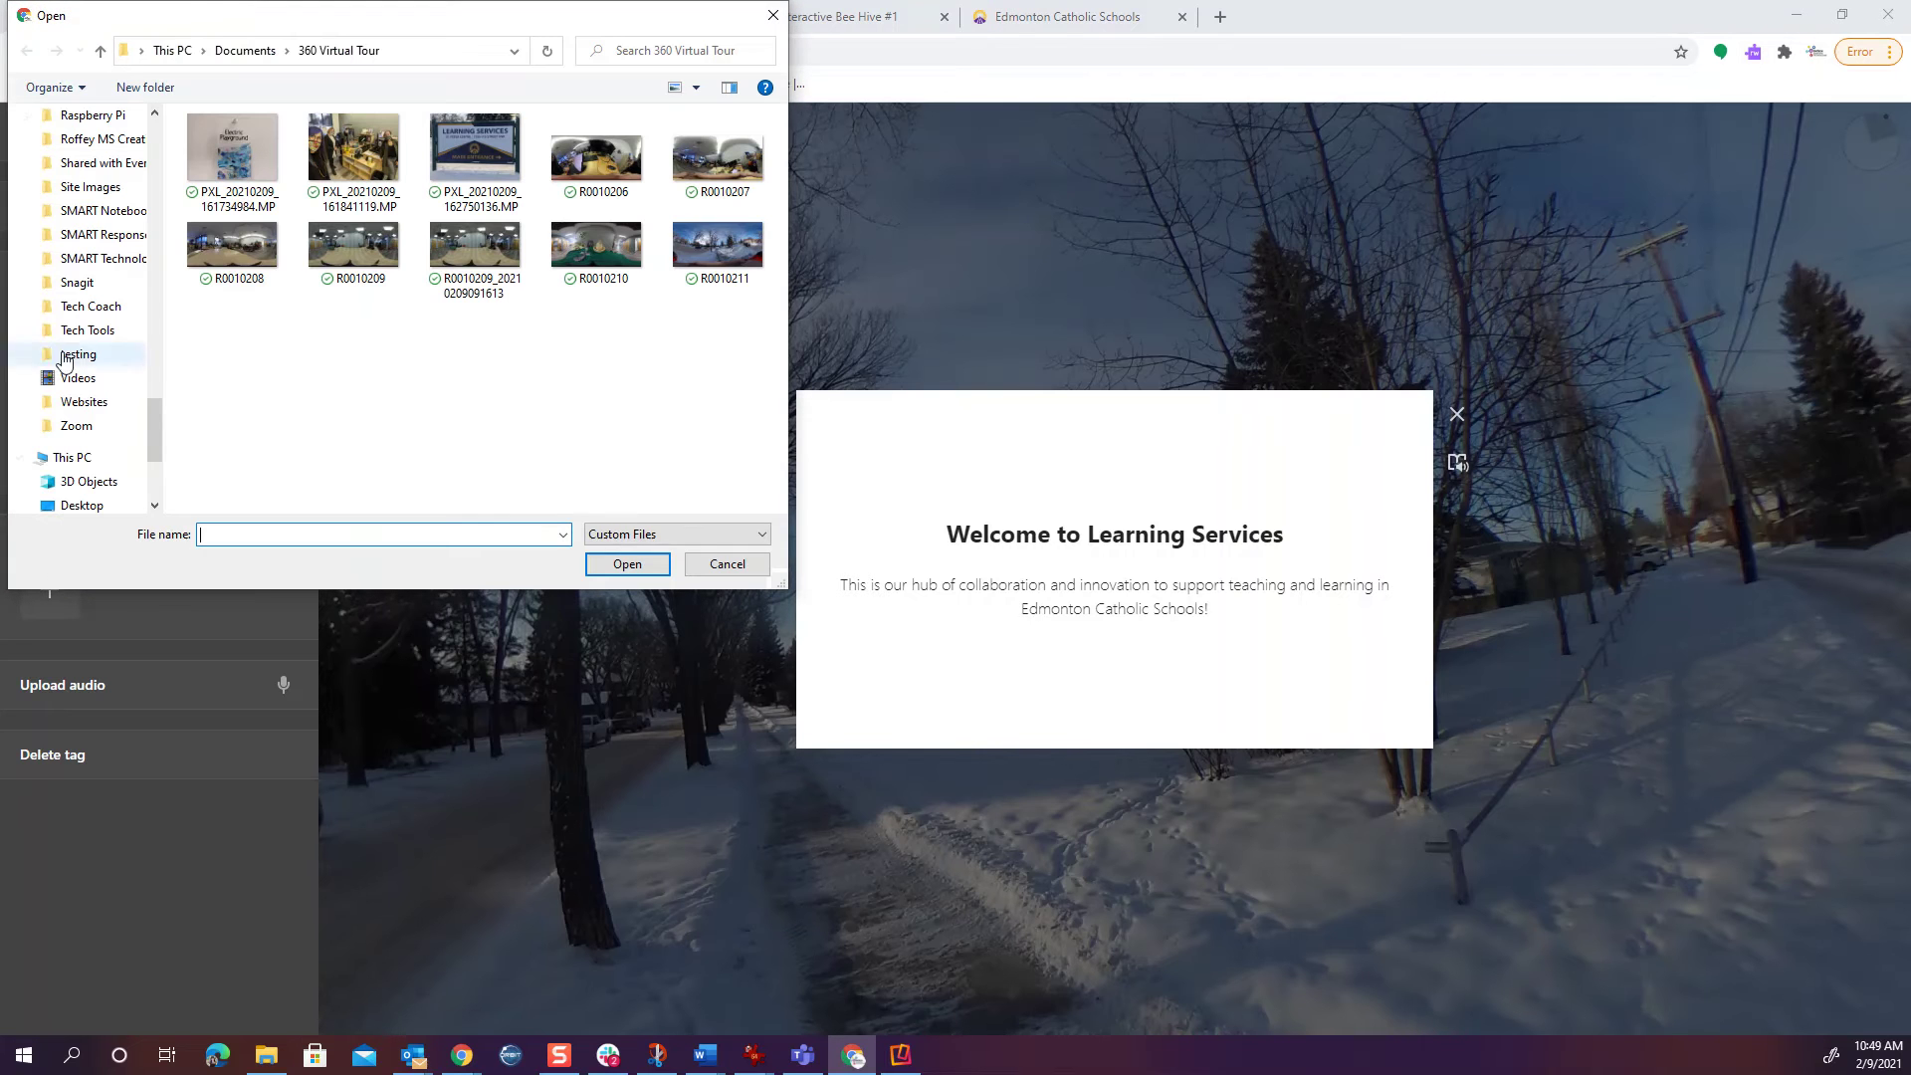
click(486, 159)
click(627, 563)
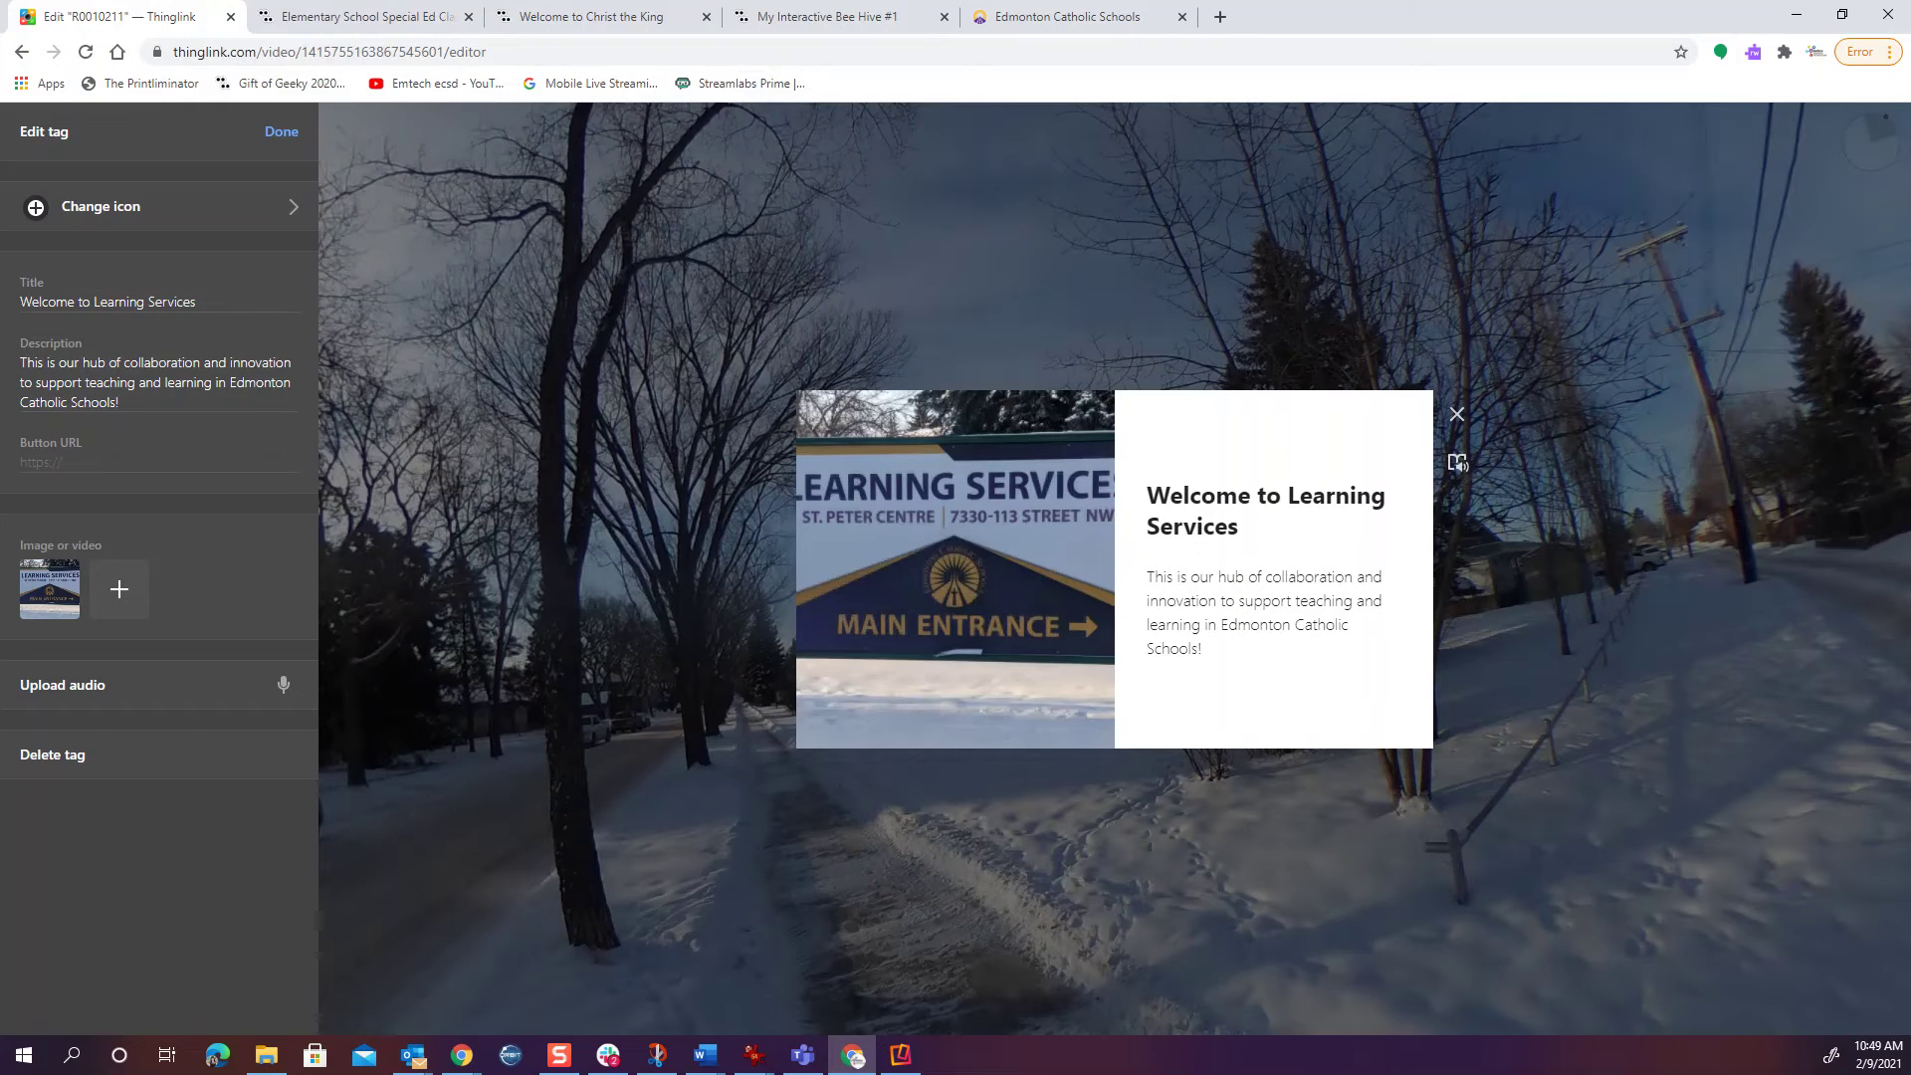
click(94, 685)
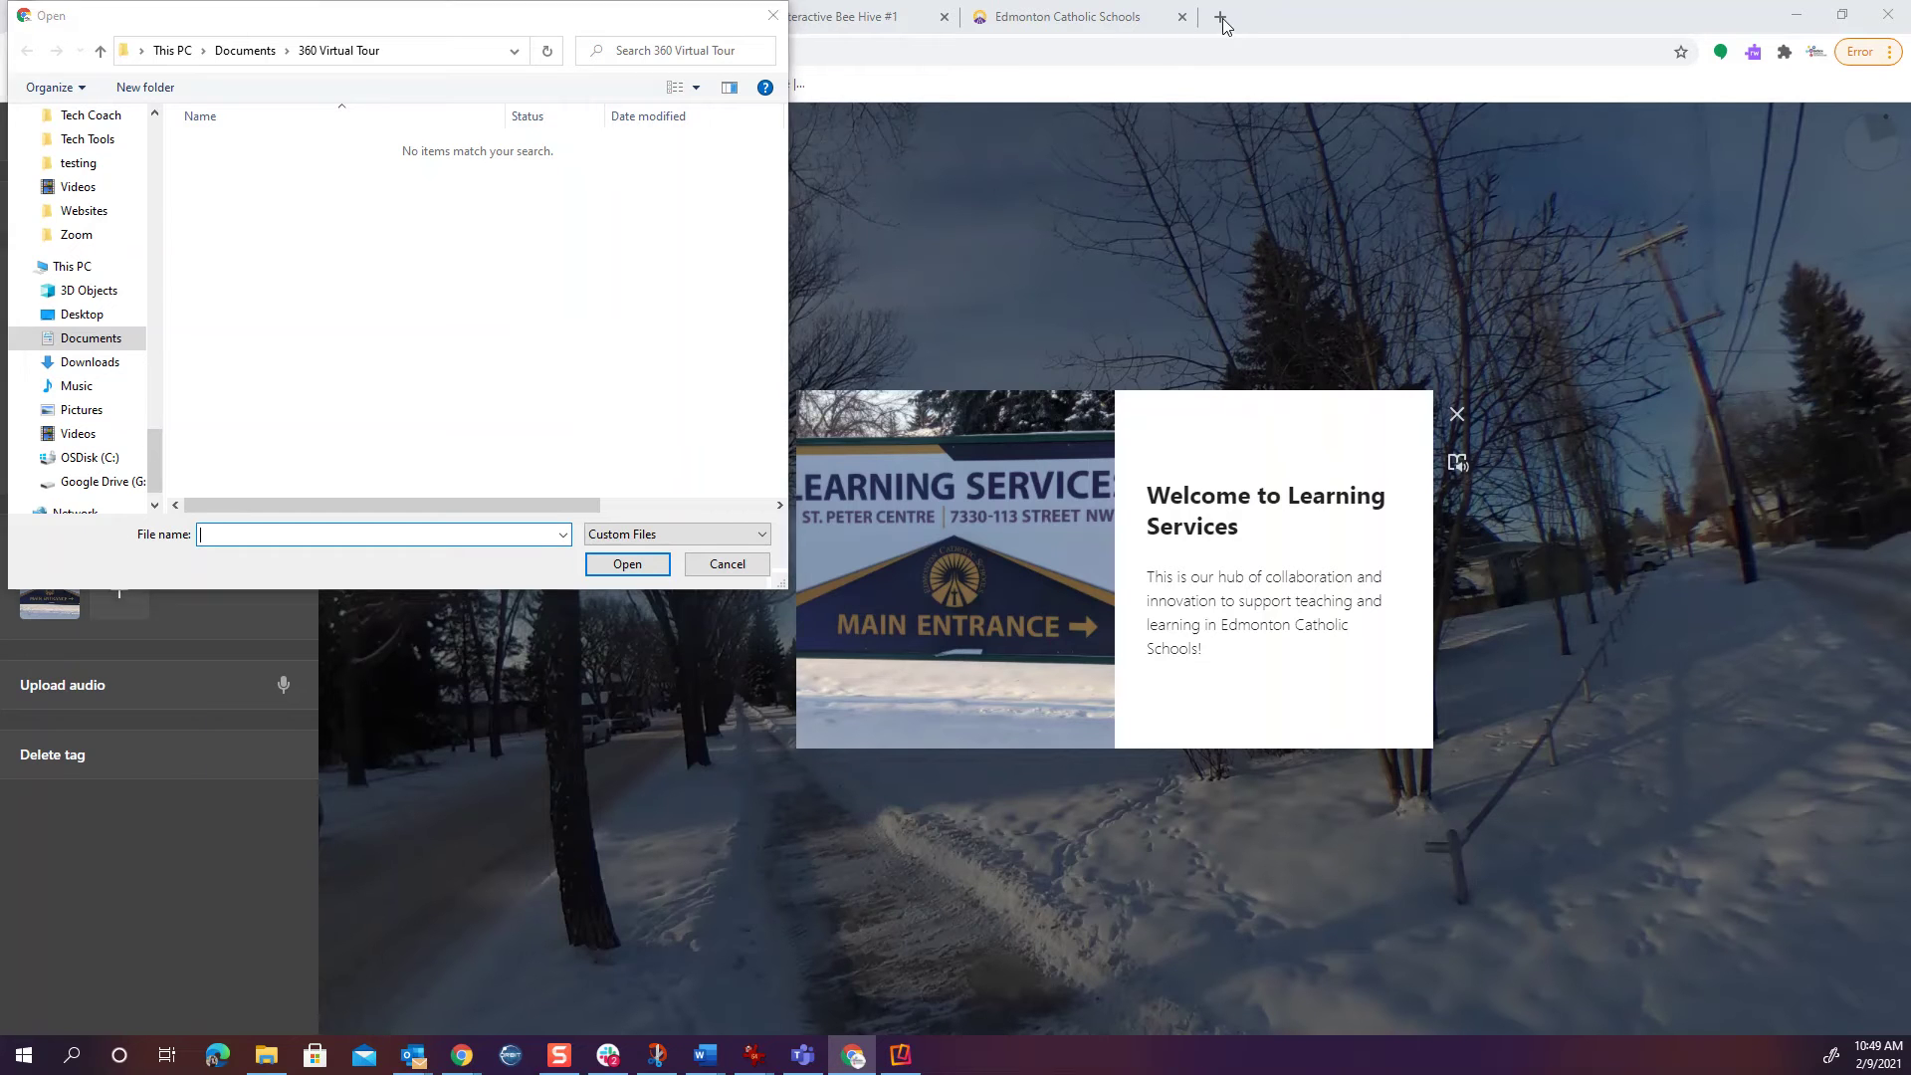
Cancel the audio picker and open the Online Voice Recorder site found by searching 'onlinevoicer'
click(727, 564)
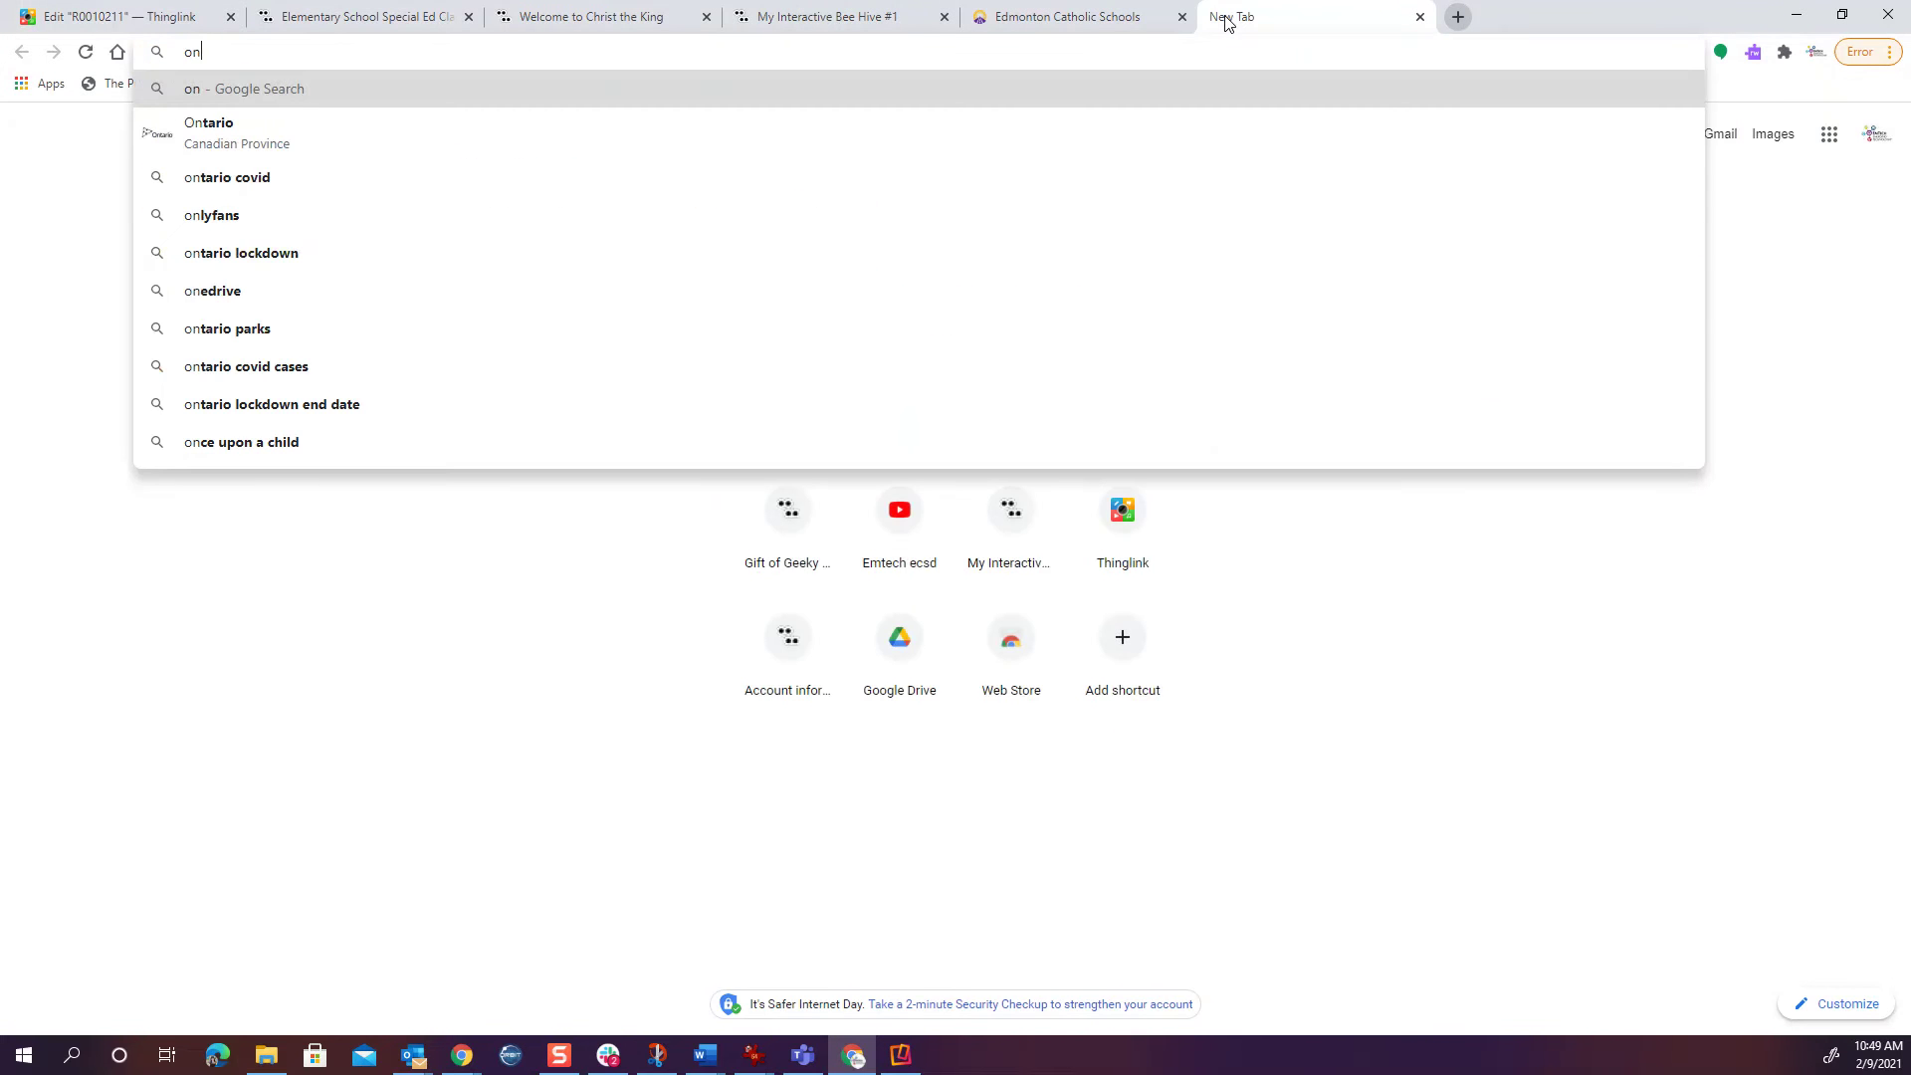
text(line)
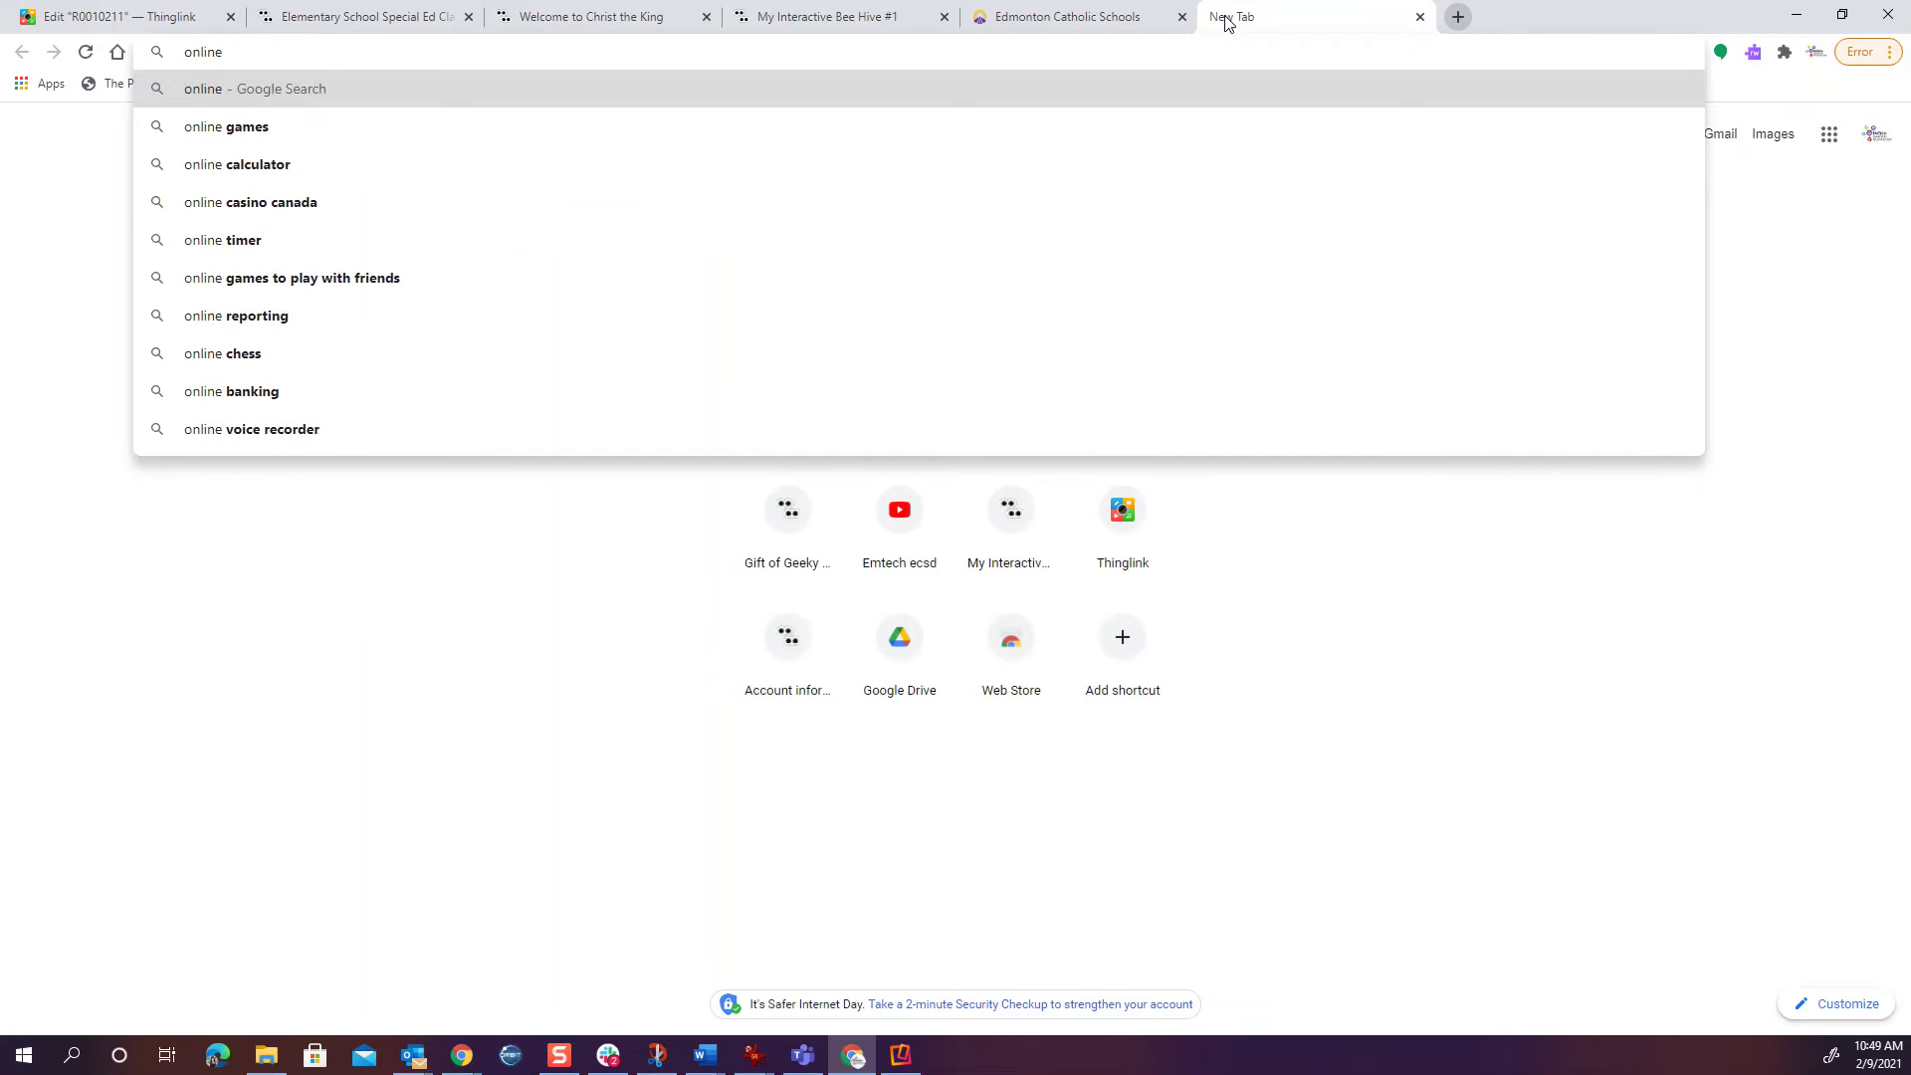
text(voicer)
key(Return)
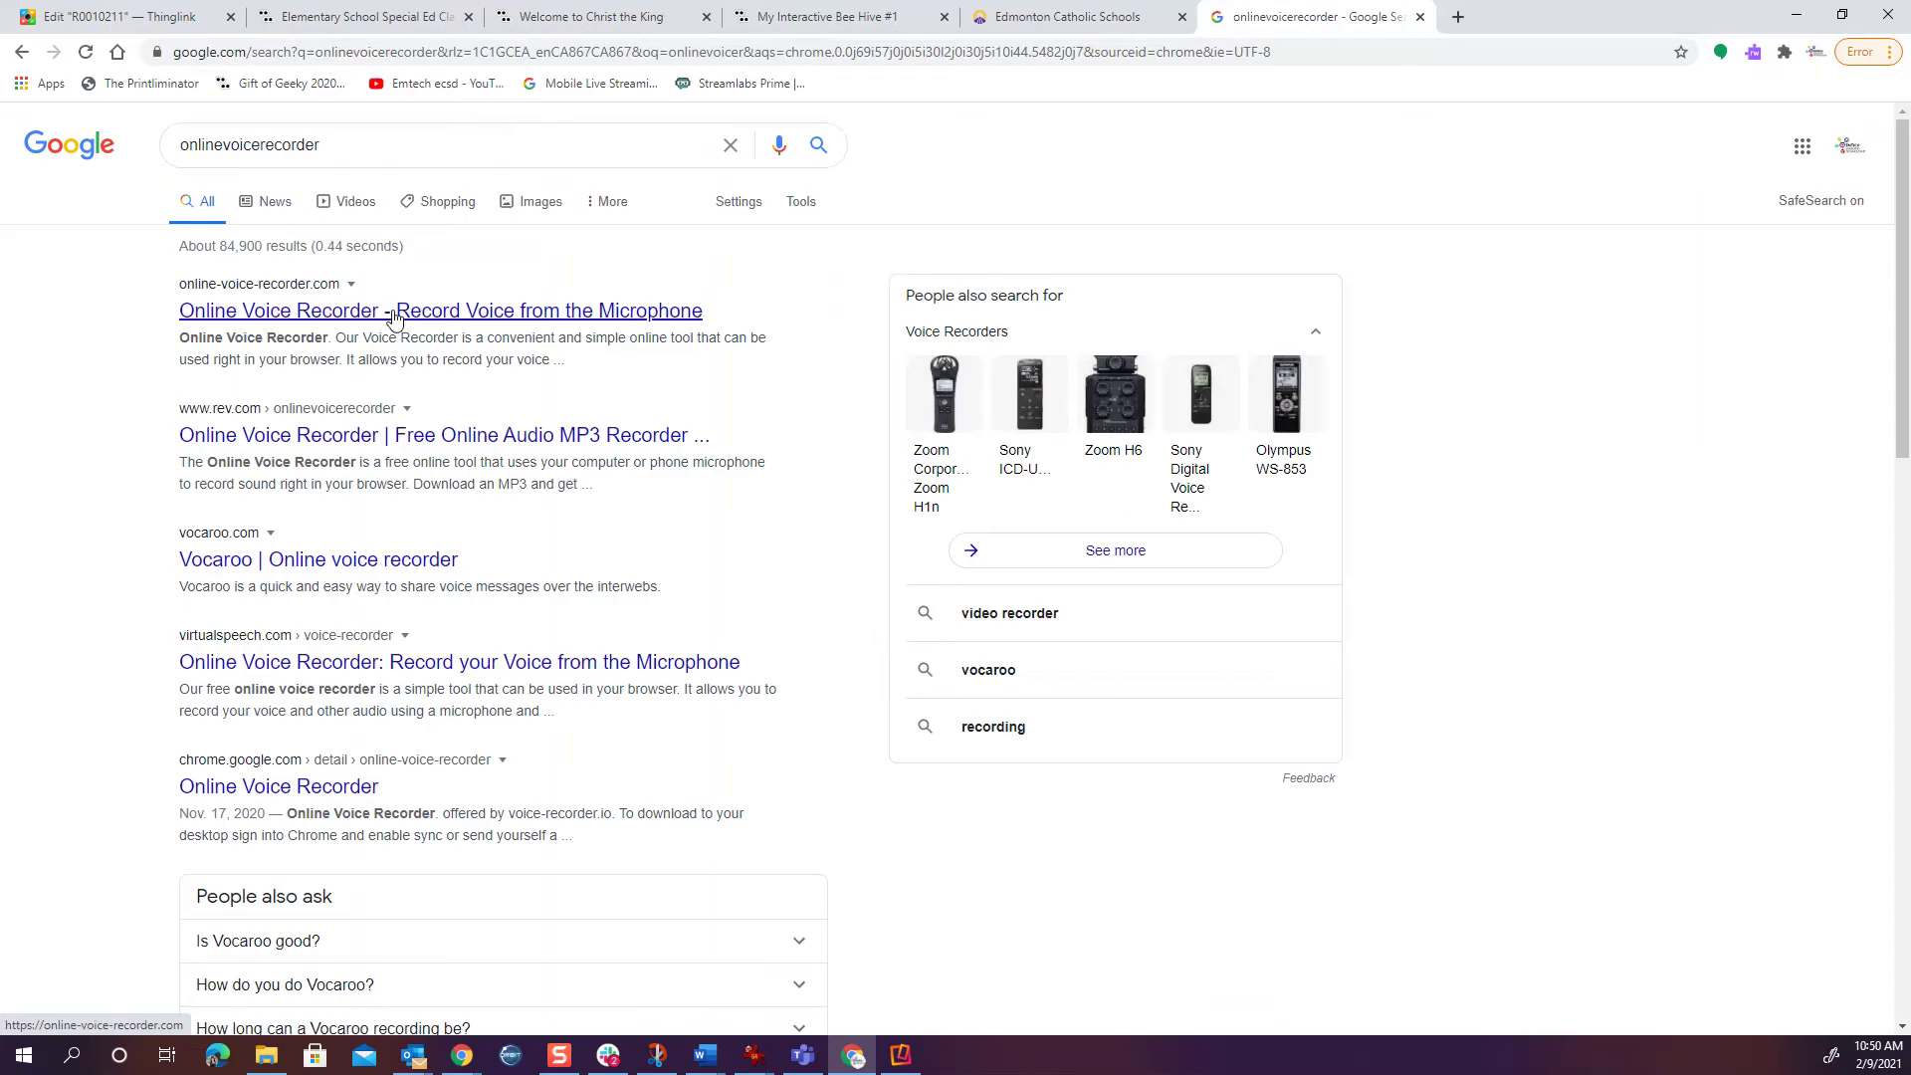
click(397, 311)
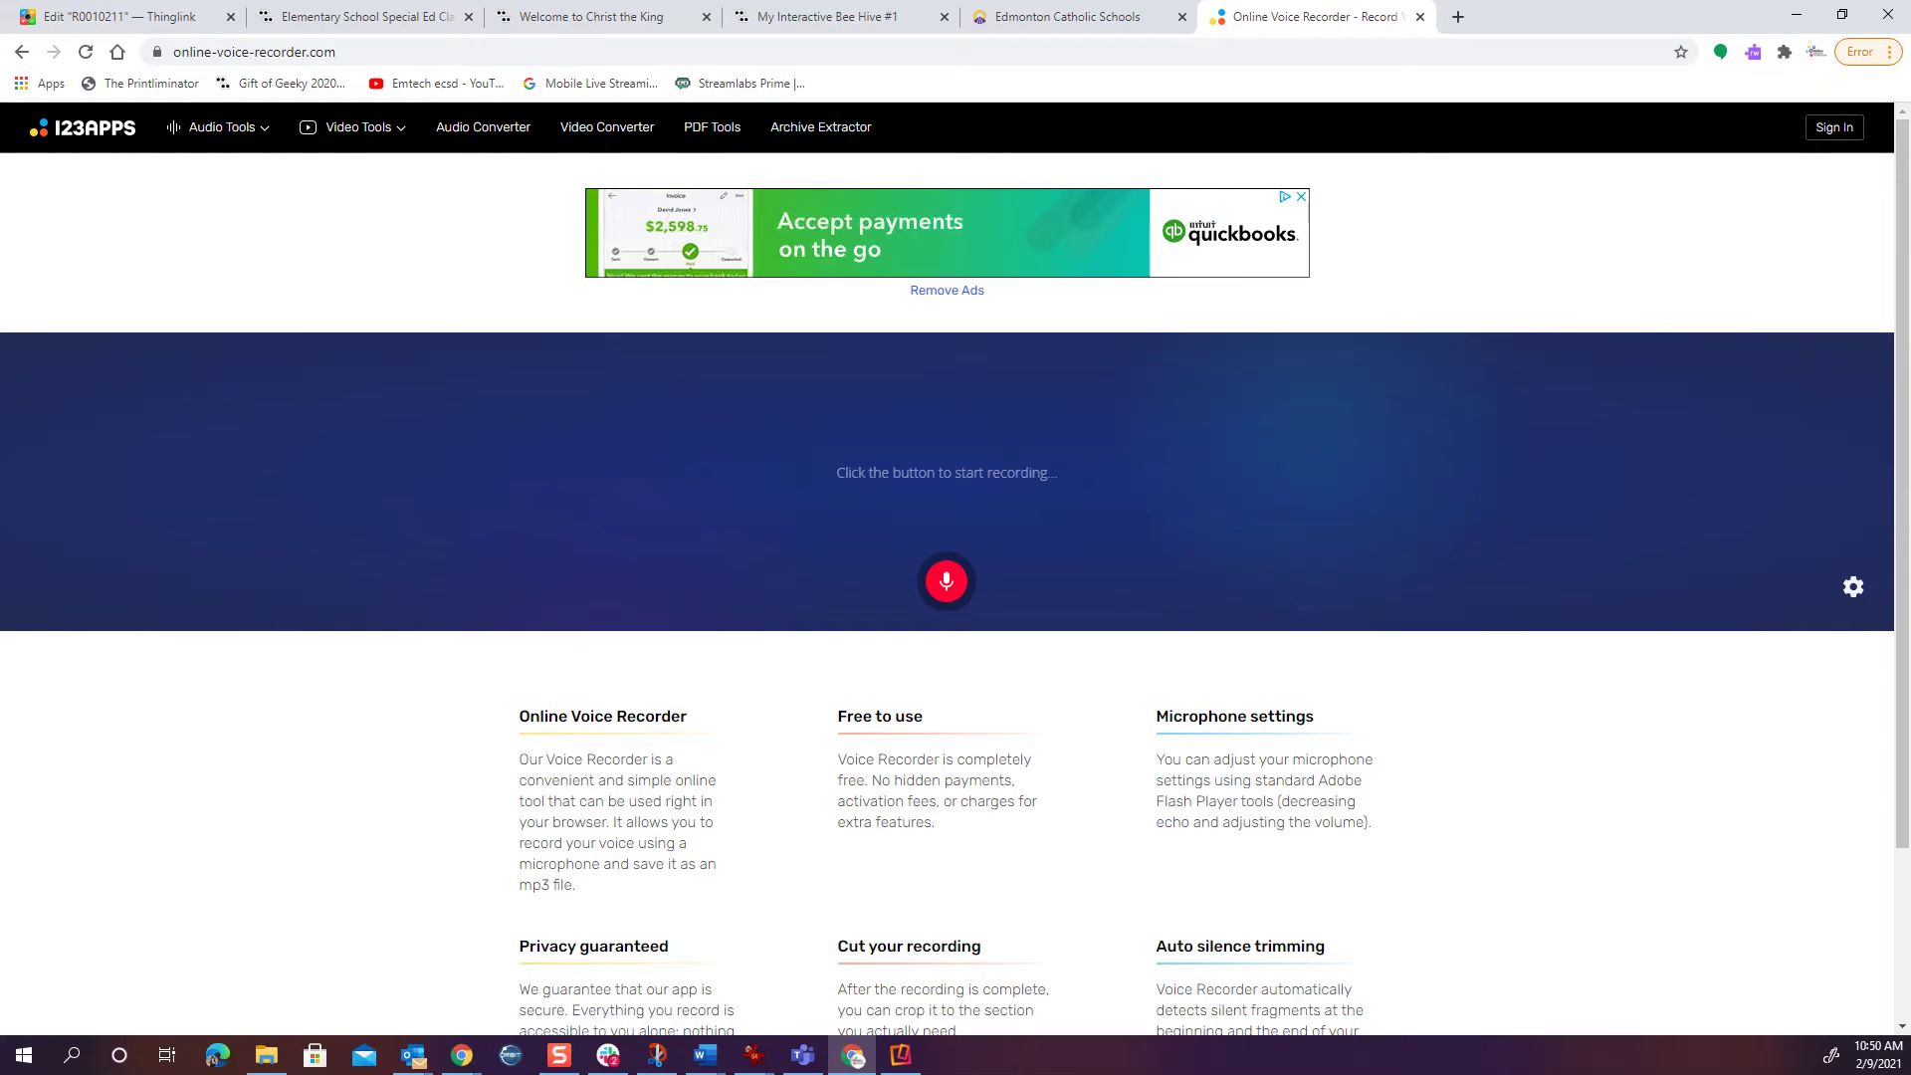
Record a 9.6-second microphone narration in Online Voice Recorder and save it as a file
click(946, 583)
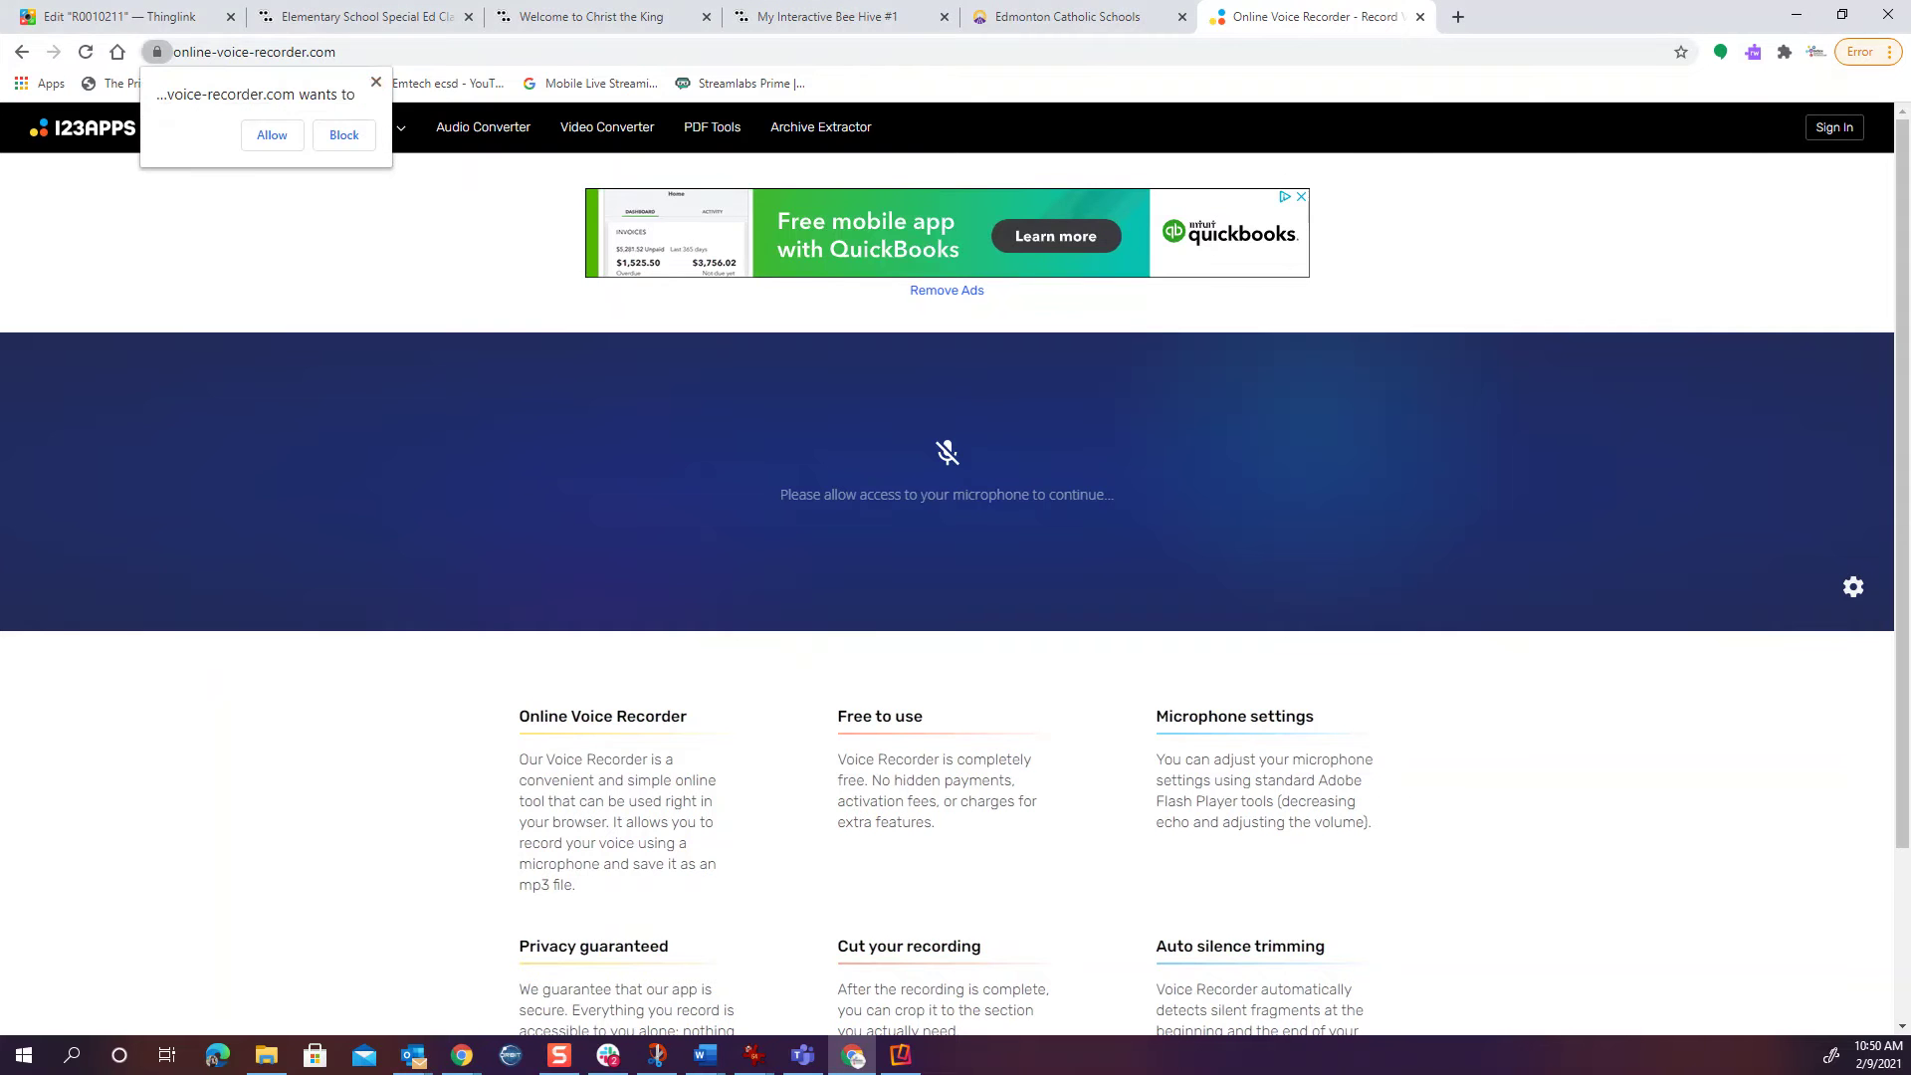
click(272, 137)
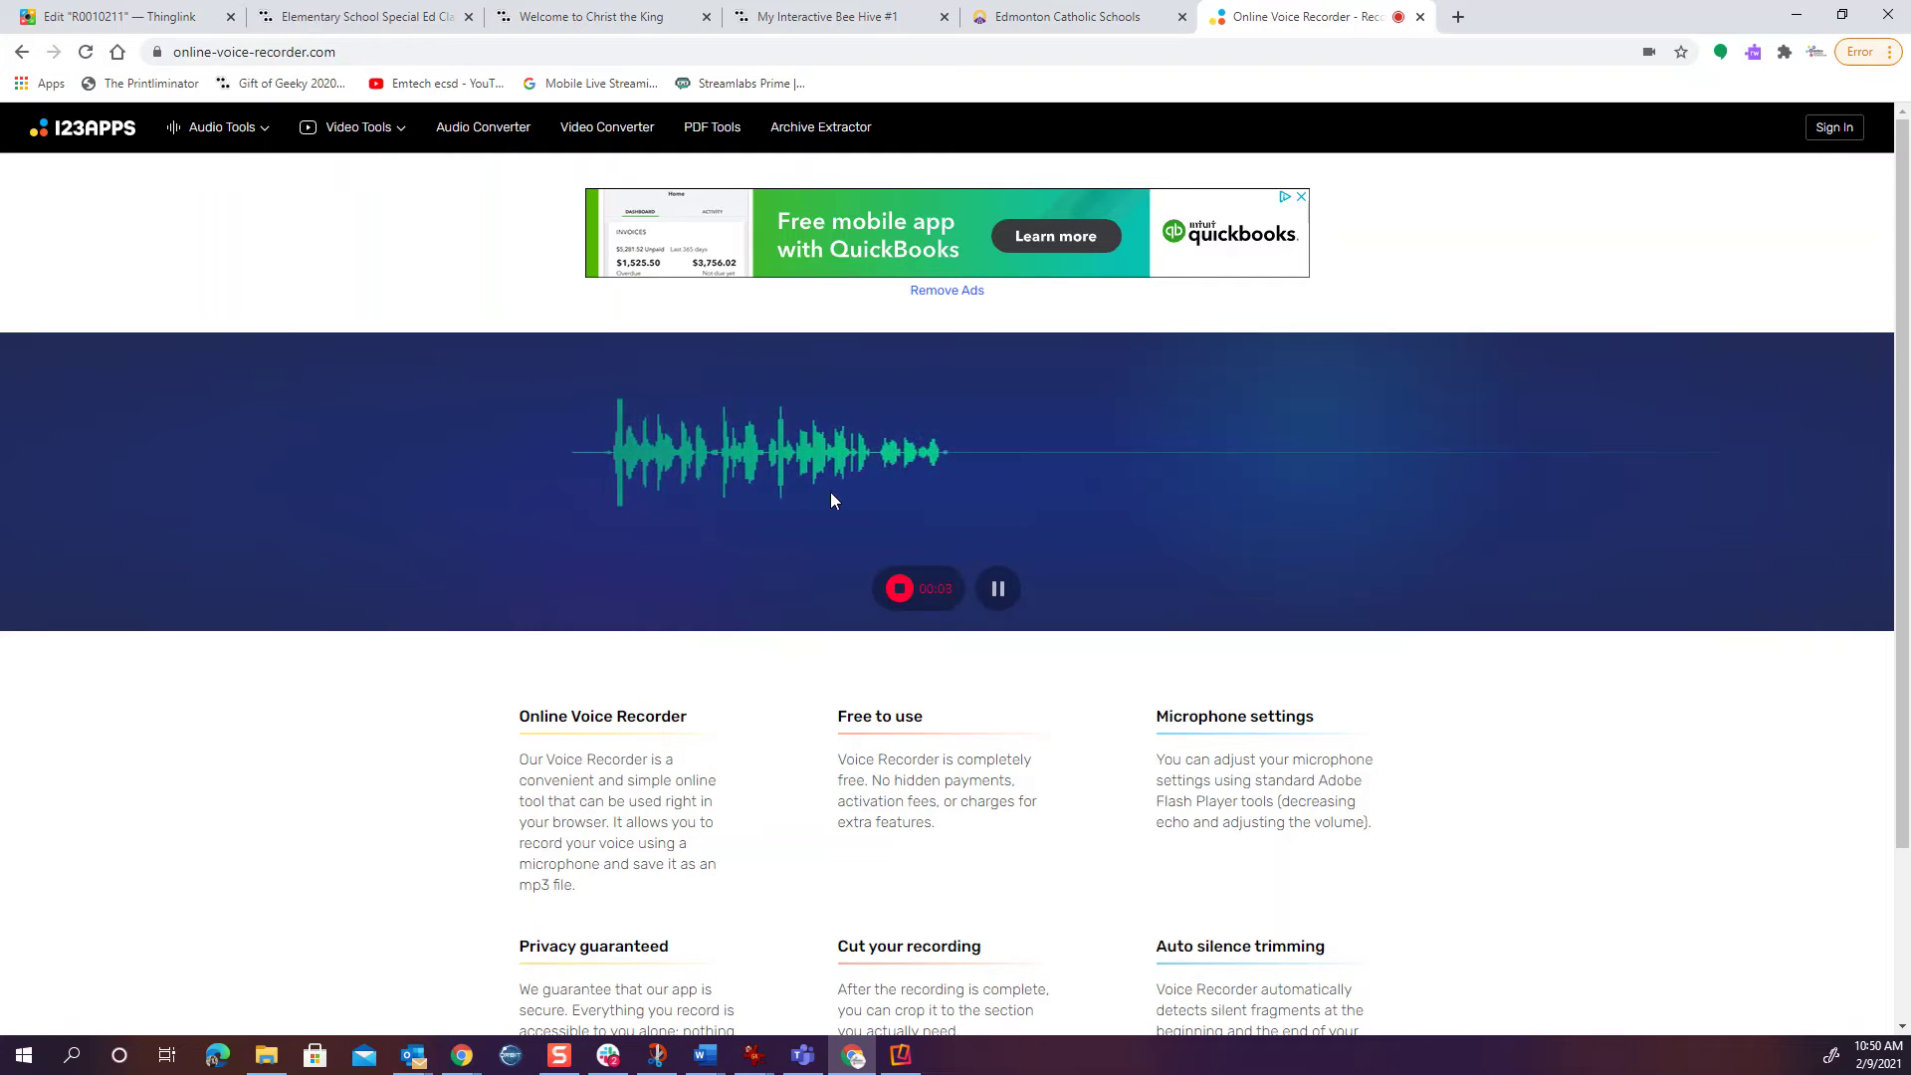
click(899, 589)
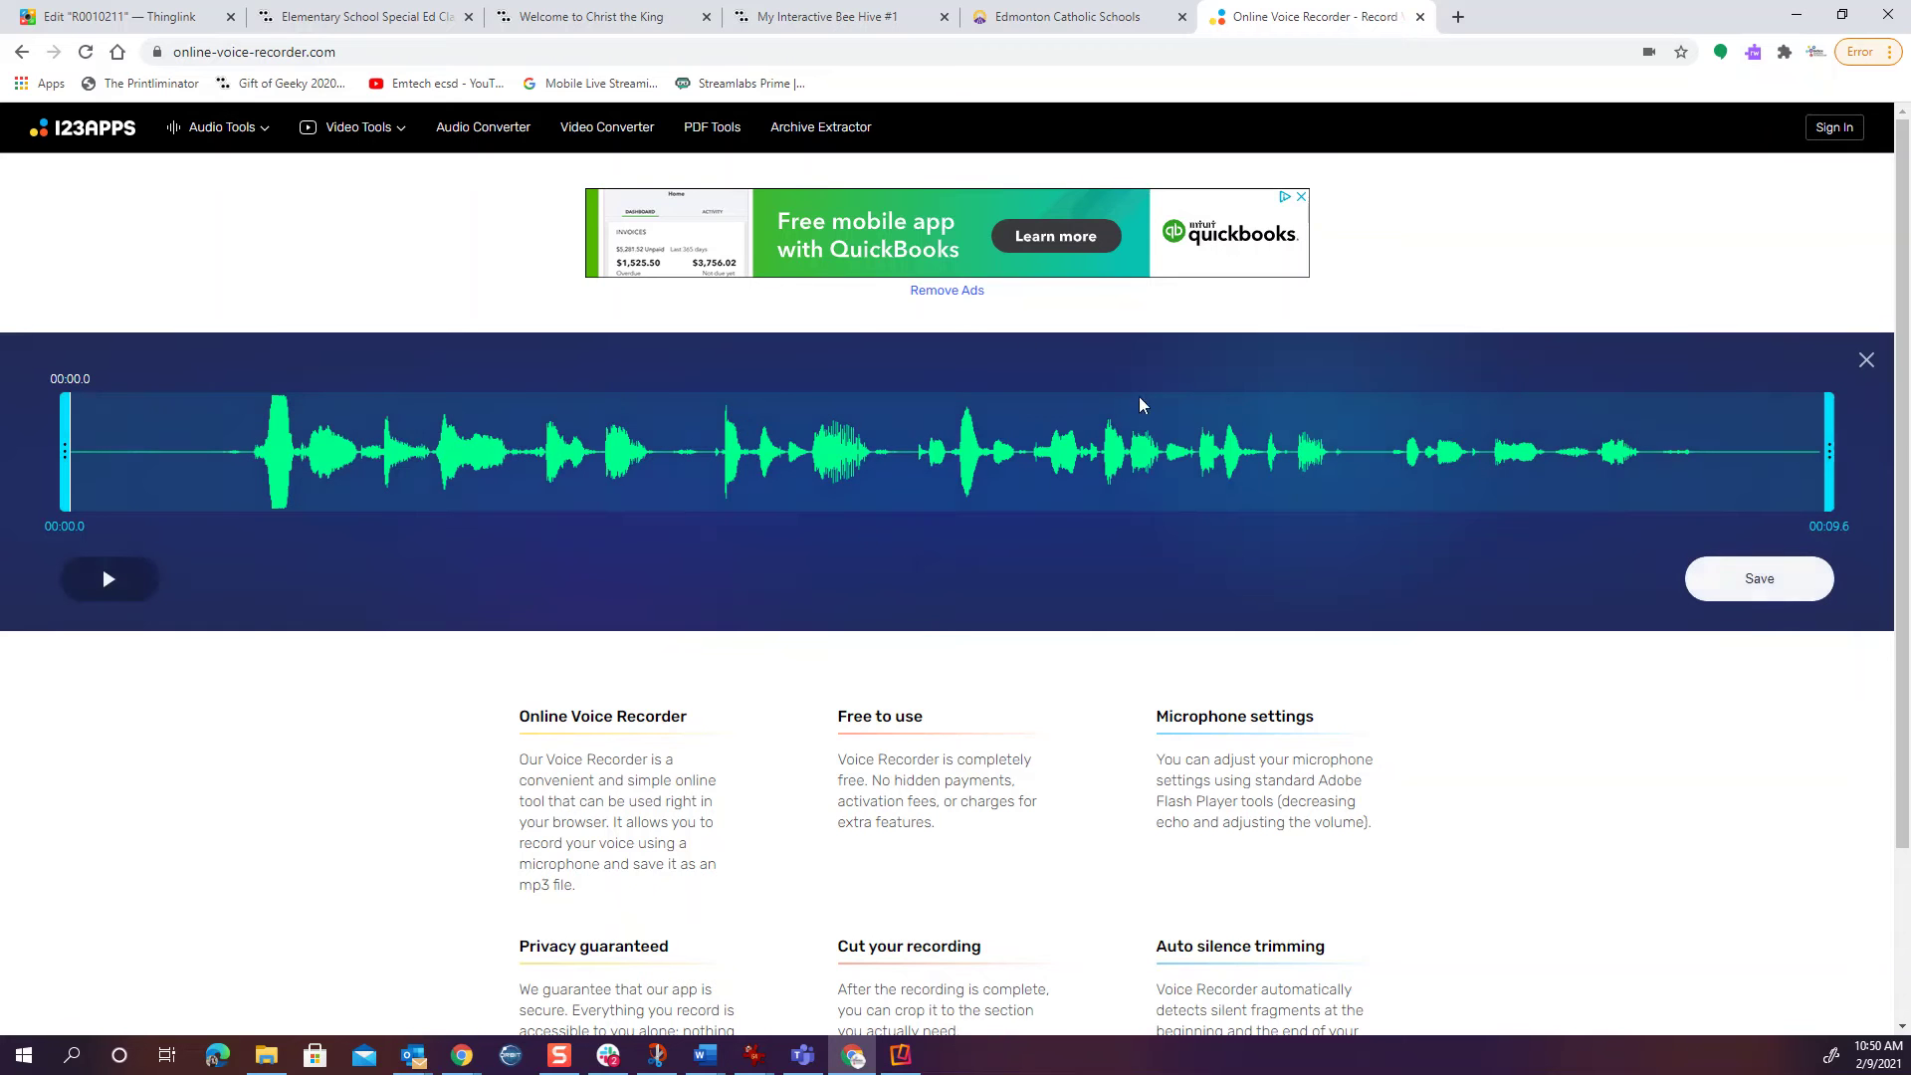
click(1752, 587)
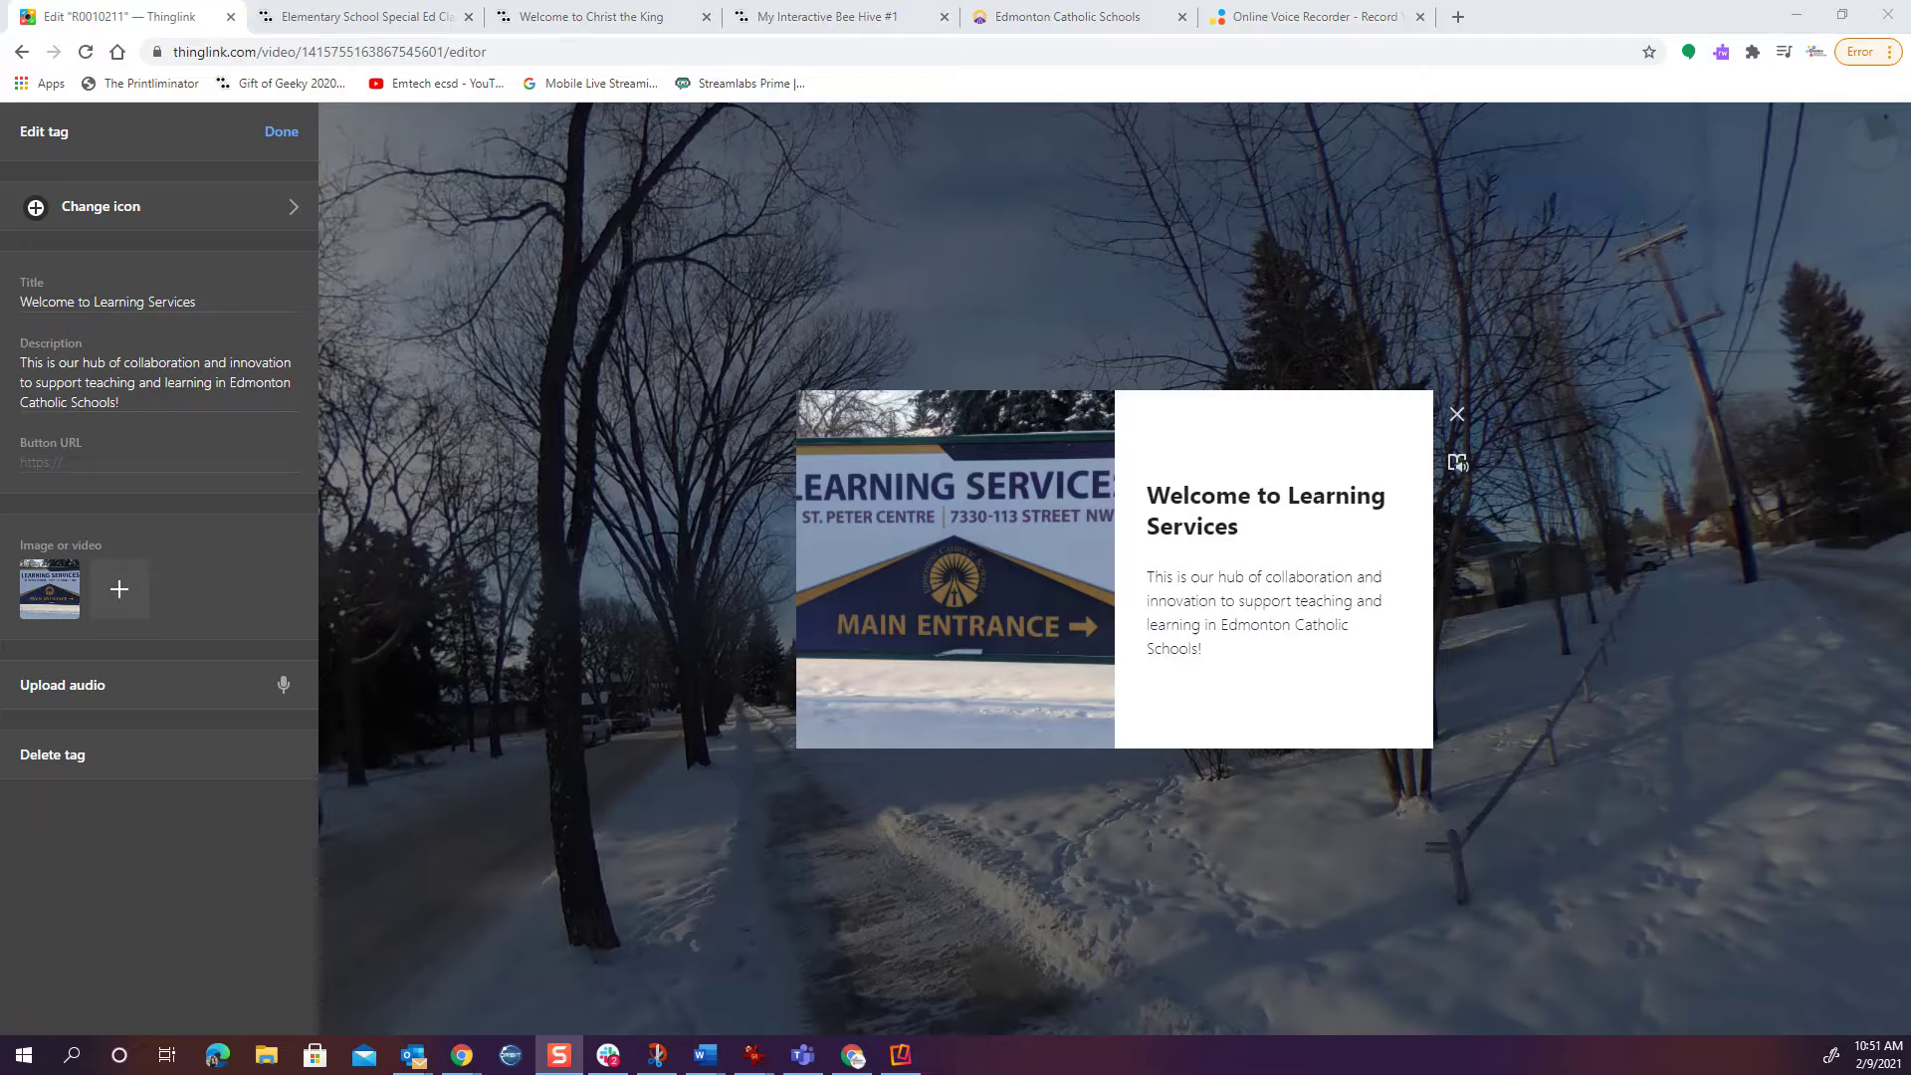
Upload the saved voice recording from 360 Virtual Tour as the tag's audio narration
click(58, 667)
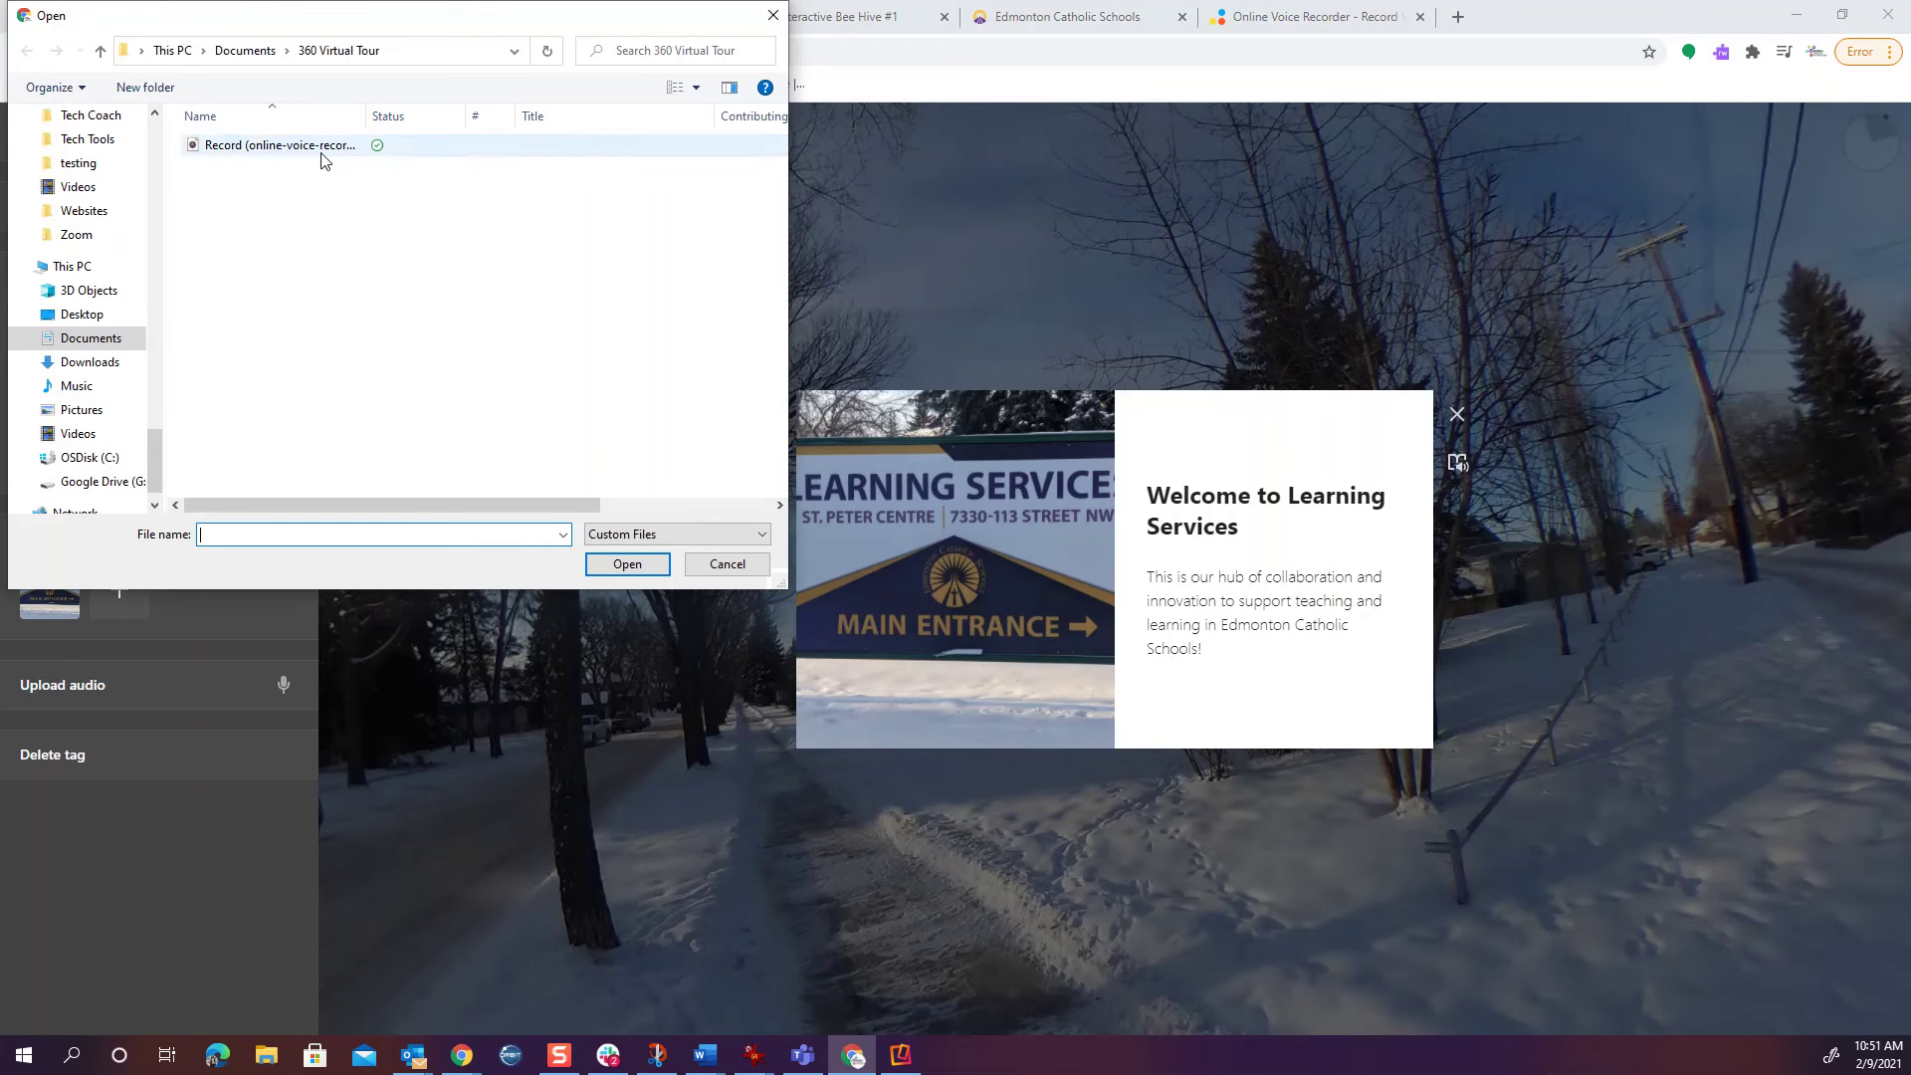
click(321, 153)
click(627, 565)
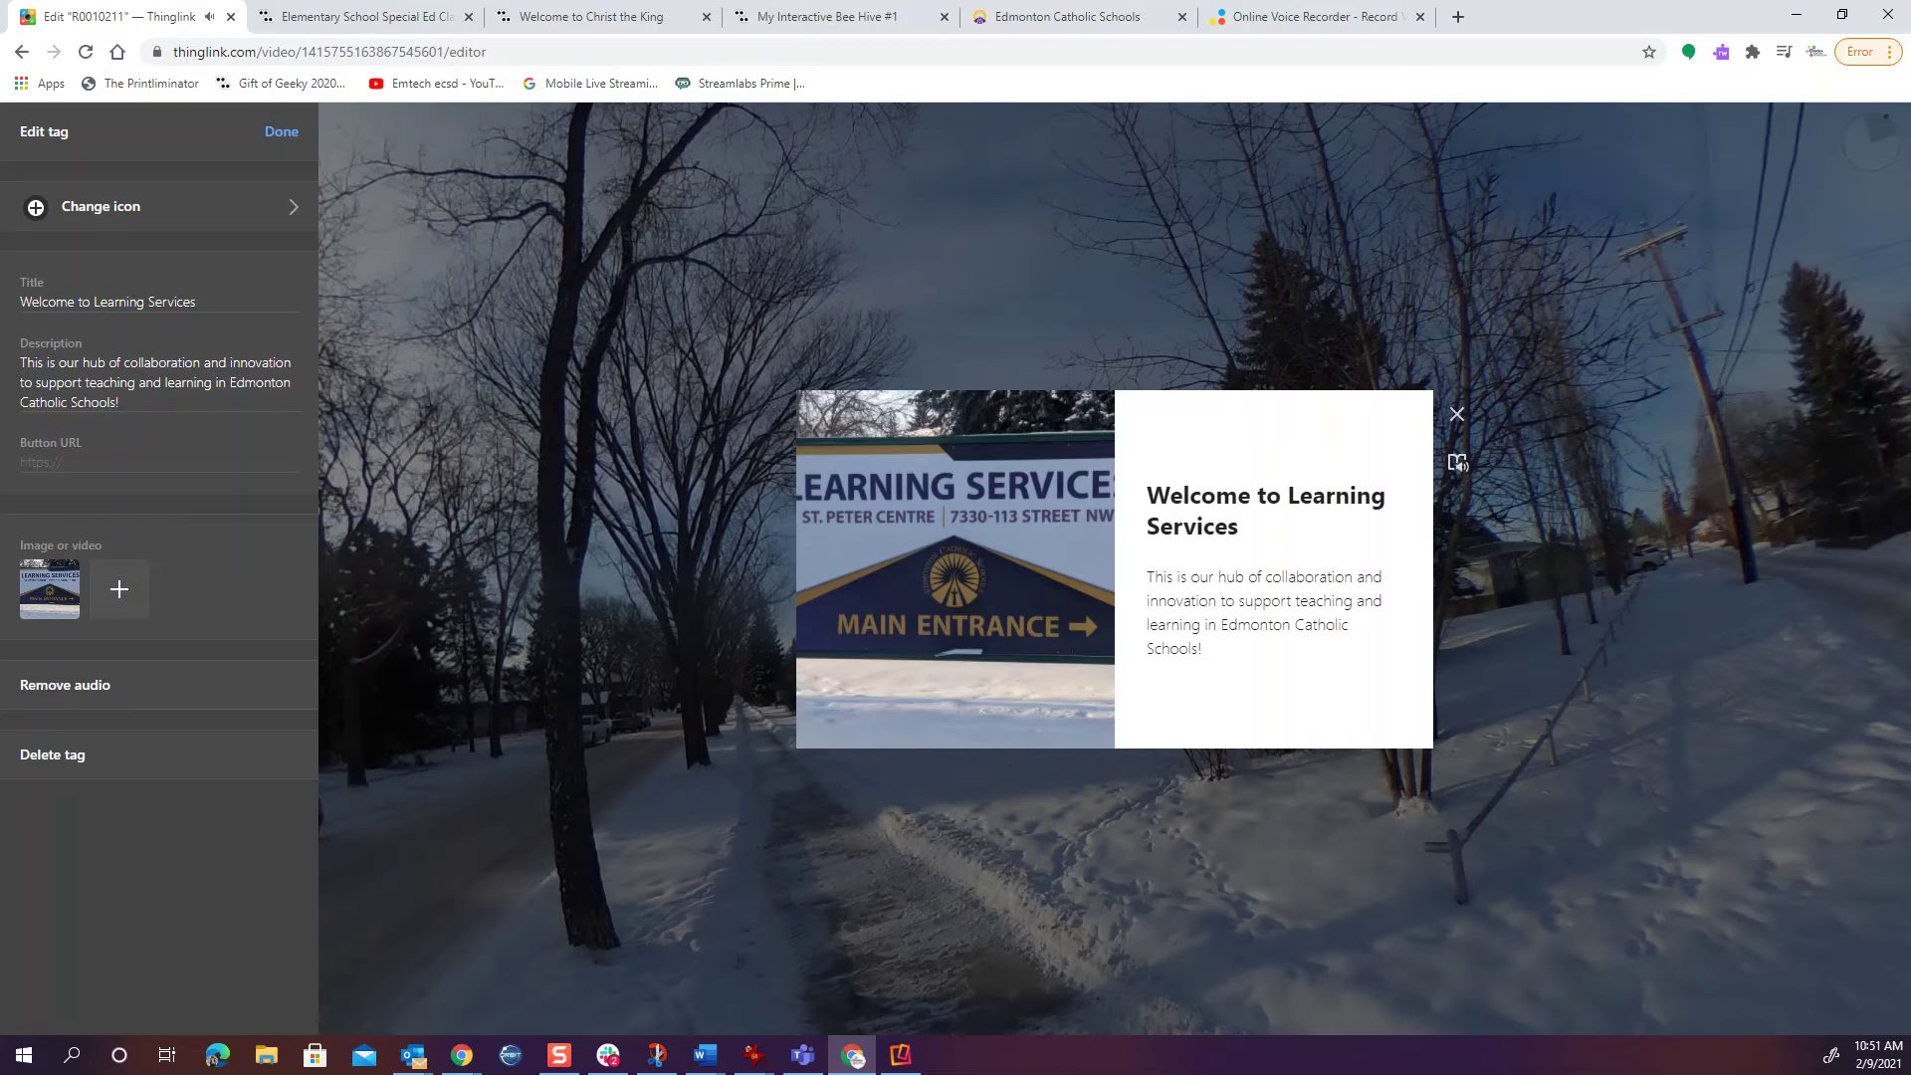
click(135, 208)
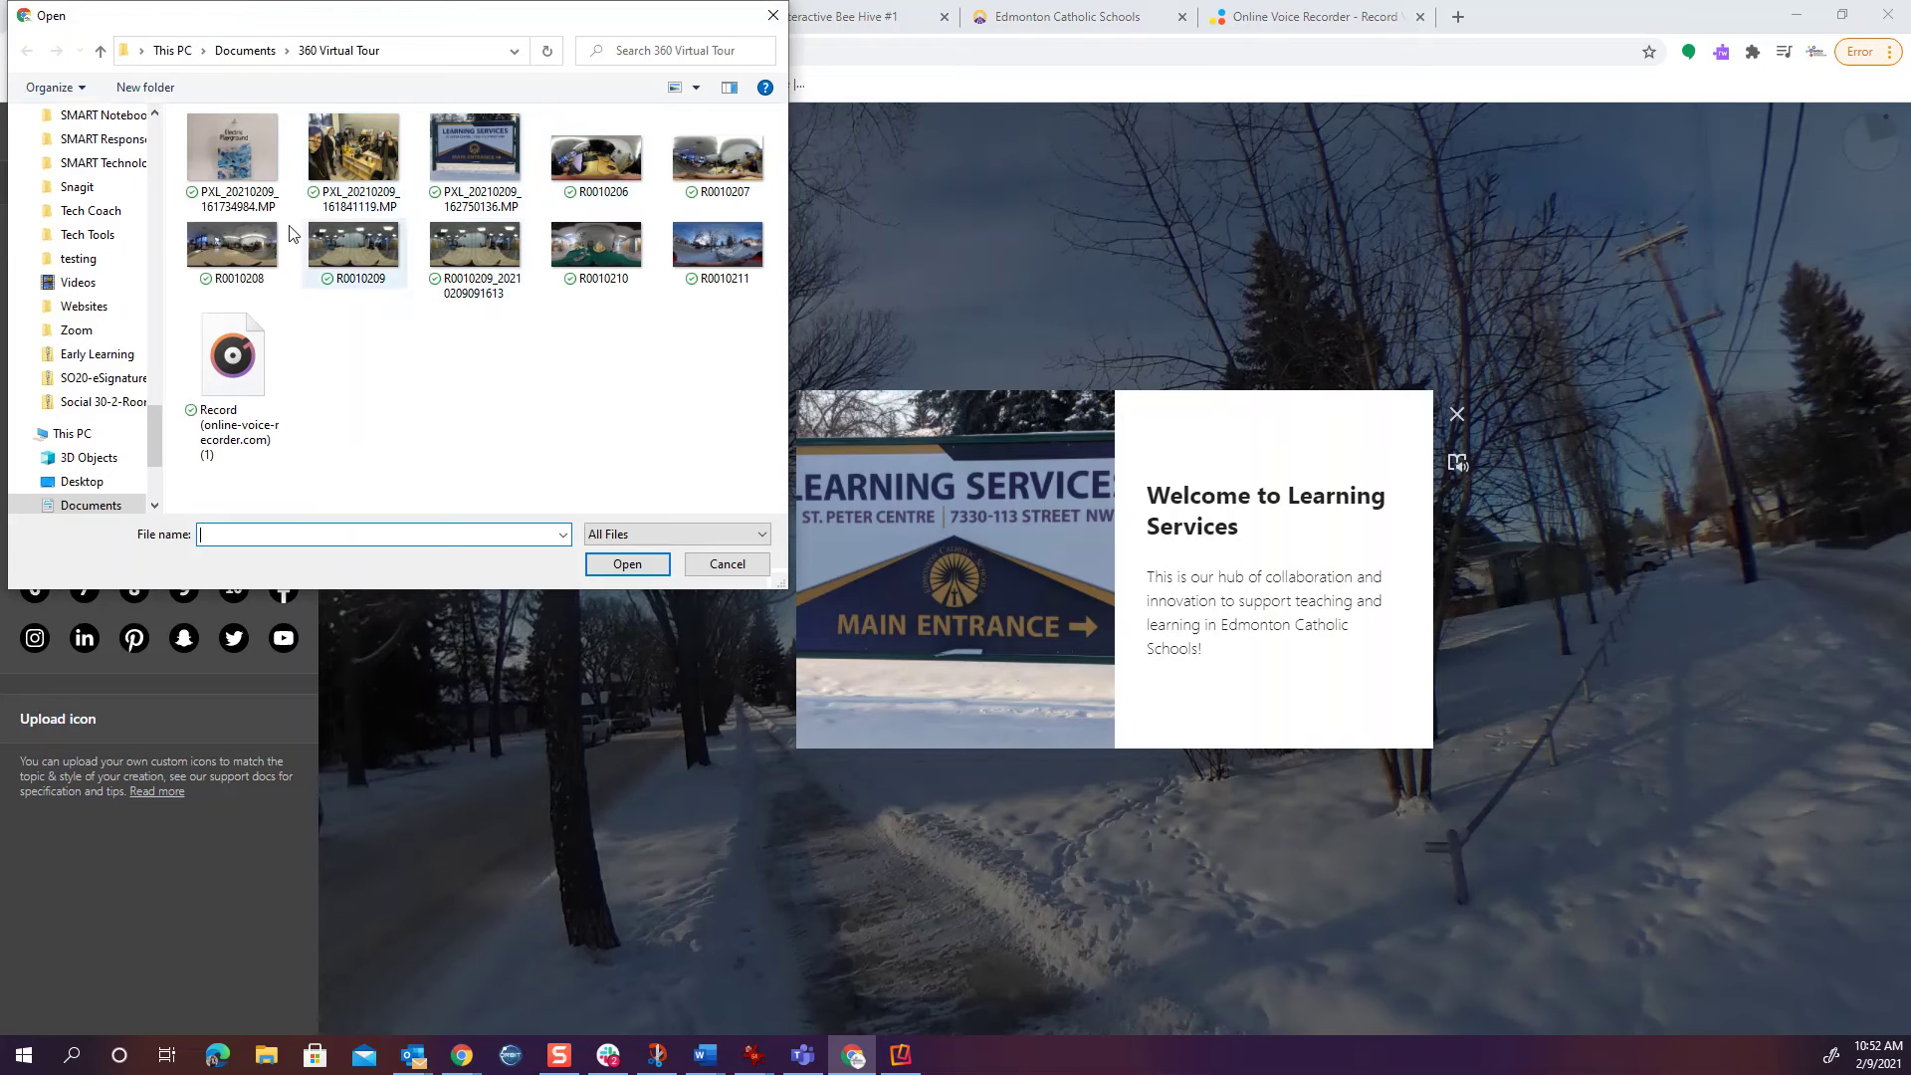
Give the Learning Services tag a green image icon after the SVG upload fails, and finish the tag
click(473, 166)
click(627, 558)
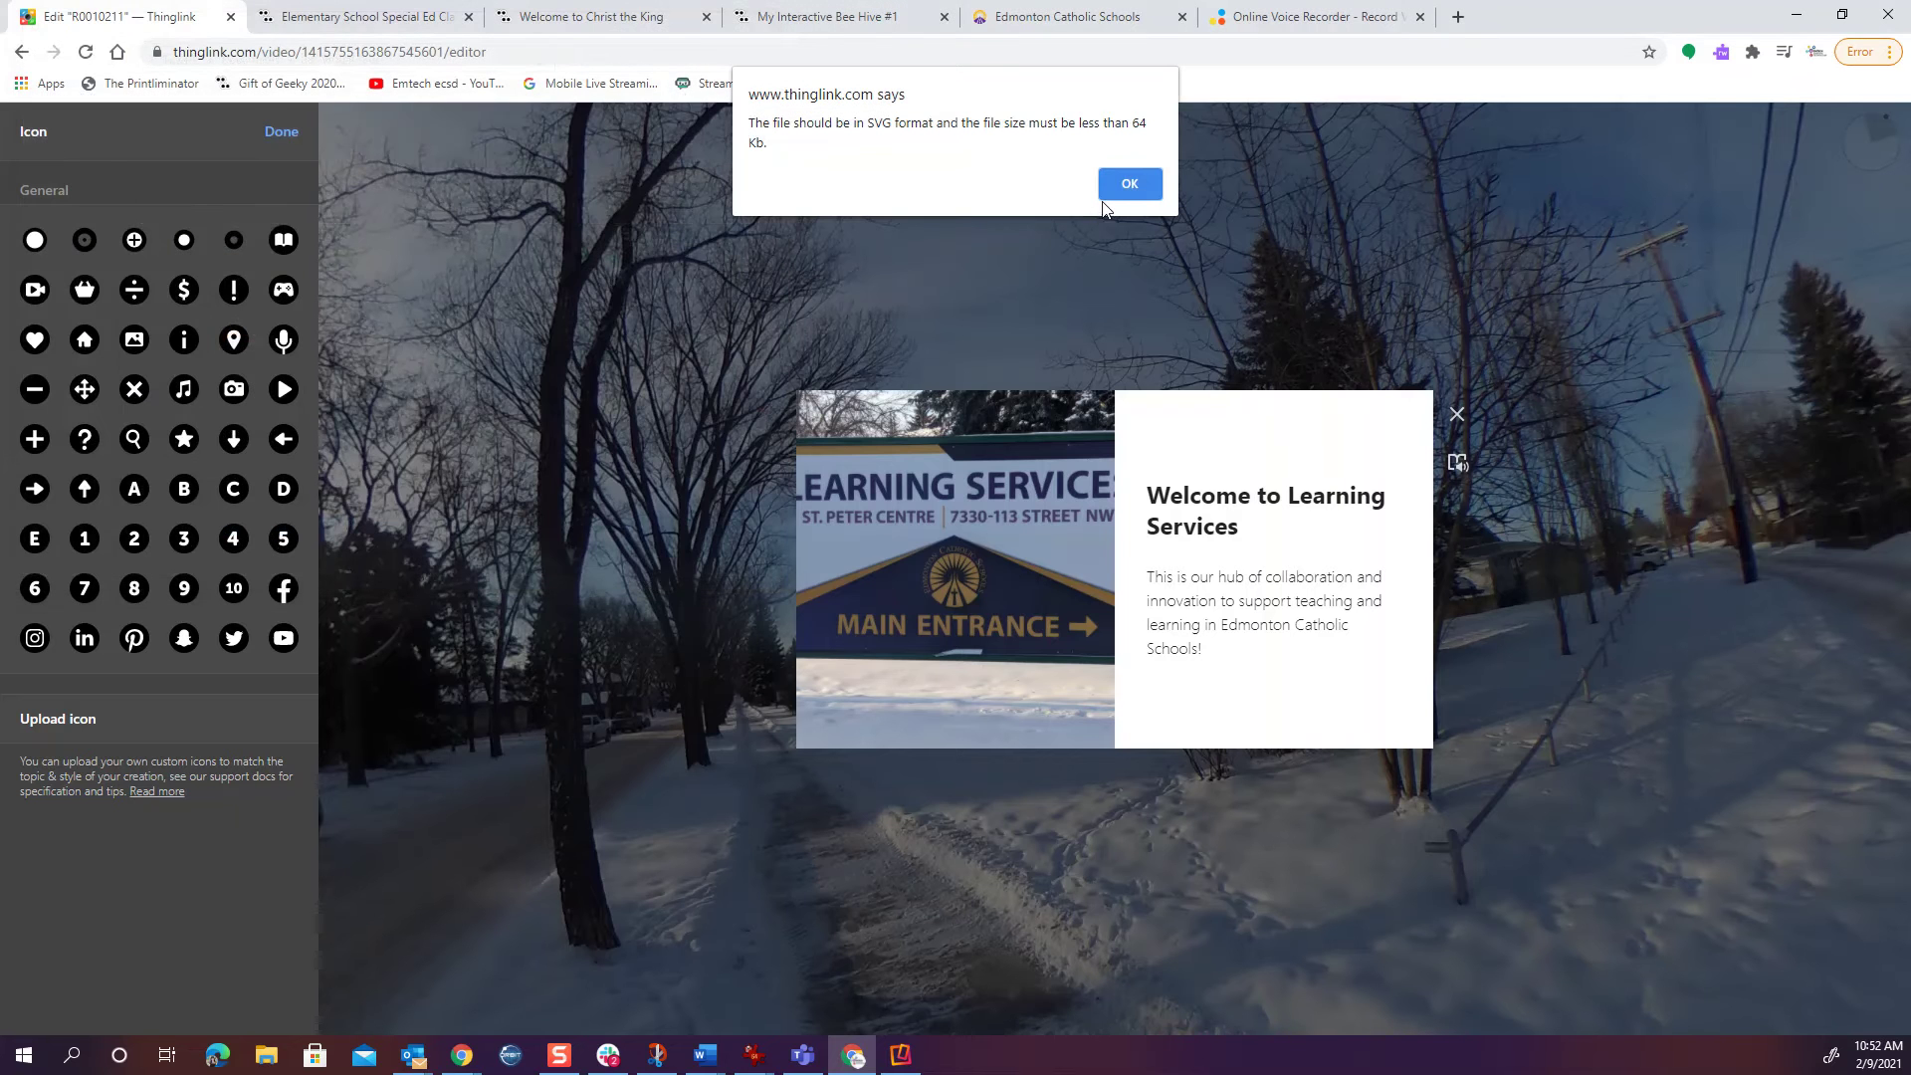
click(1128, 183)
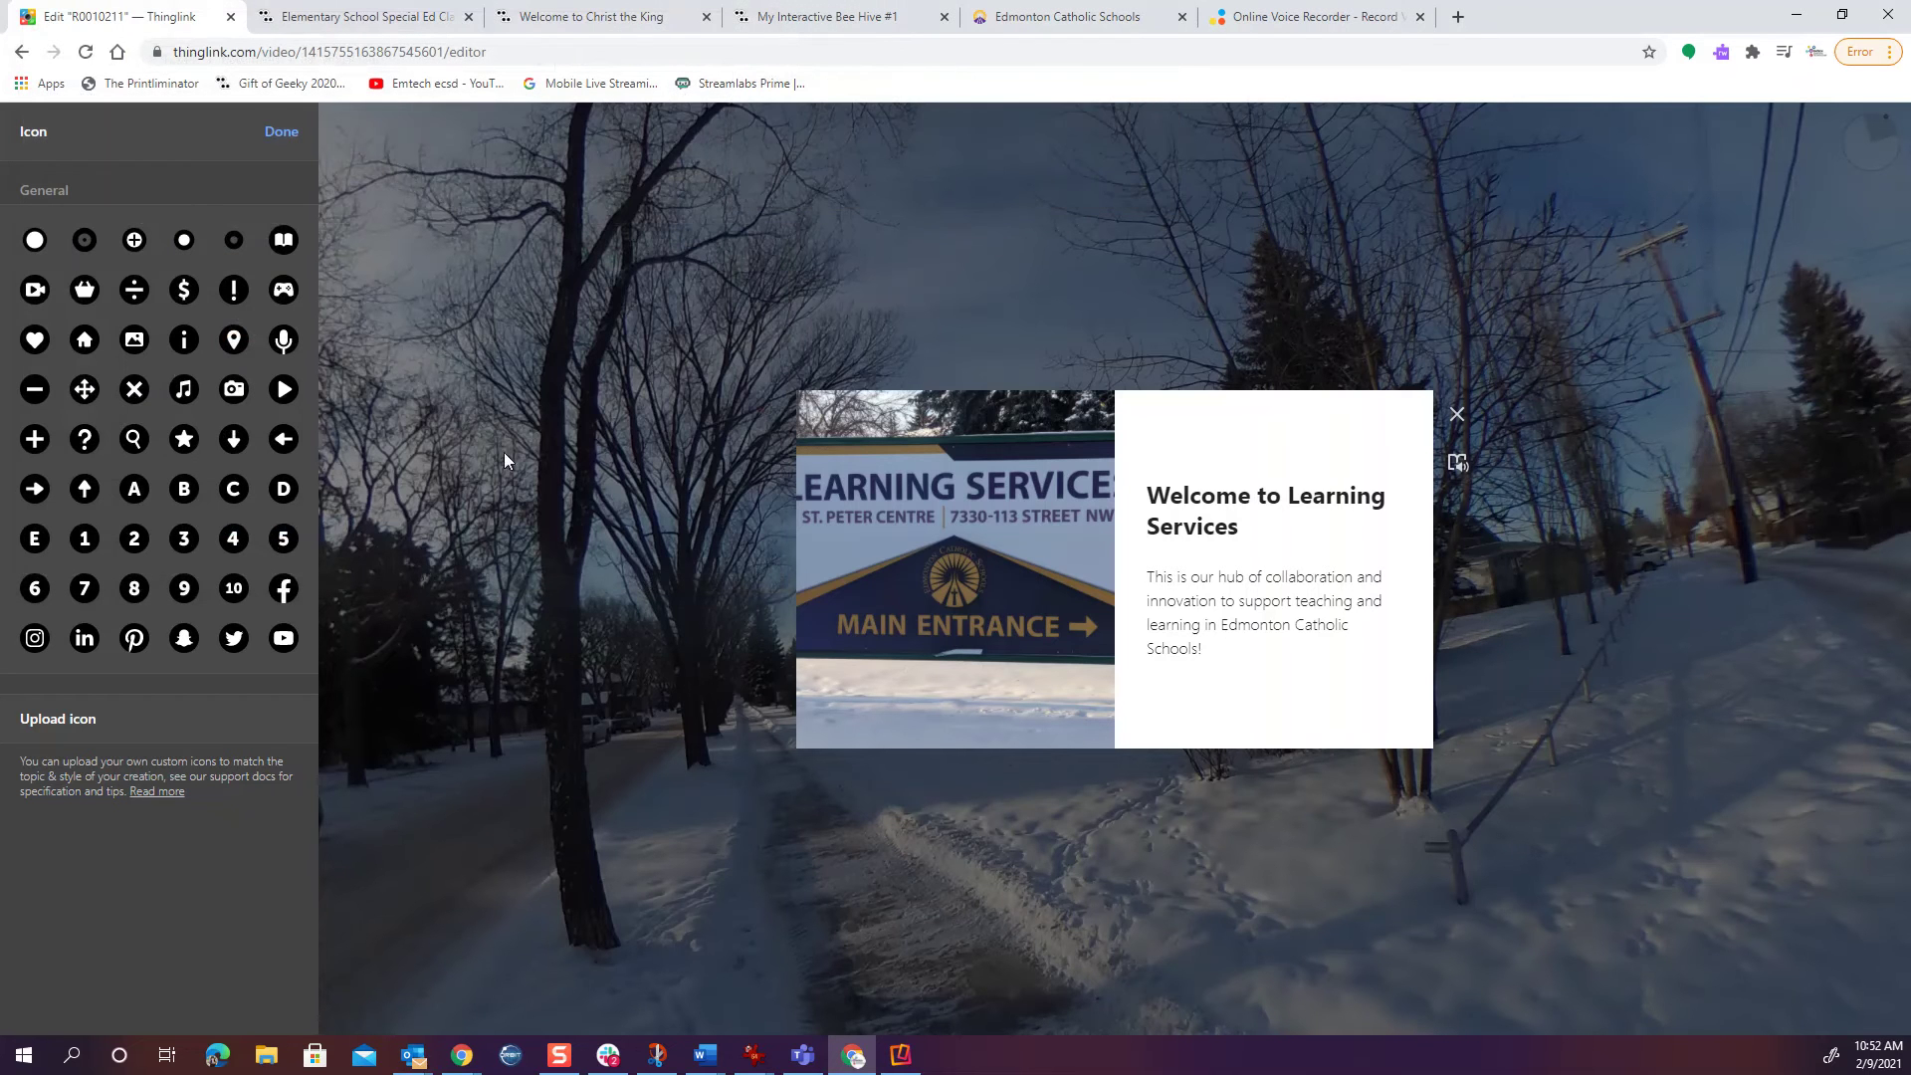
click(134, 341)
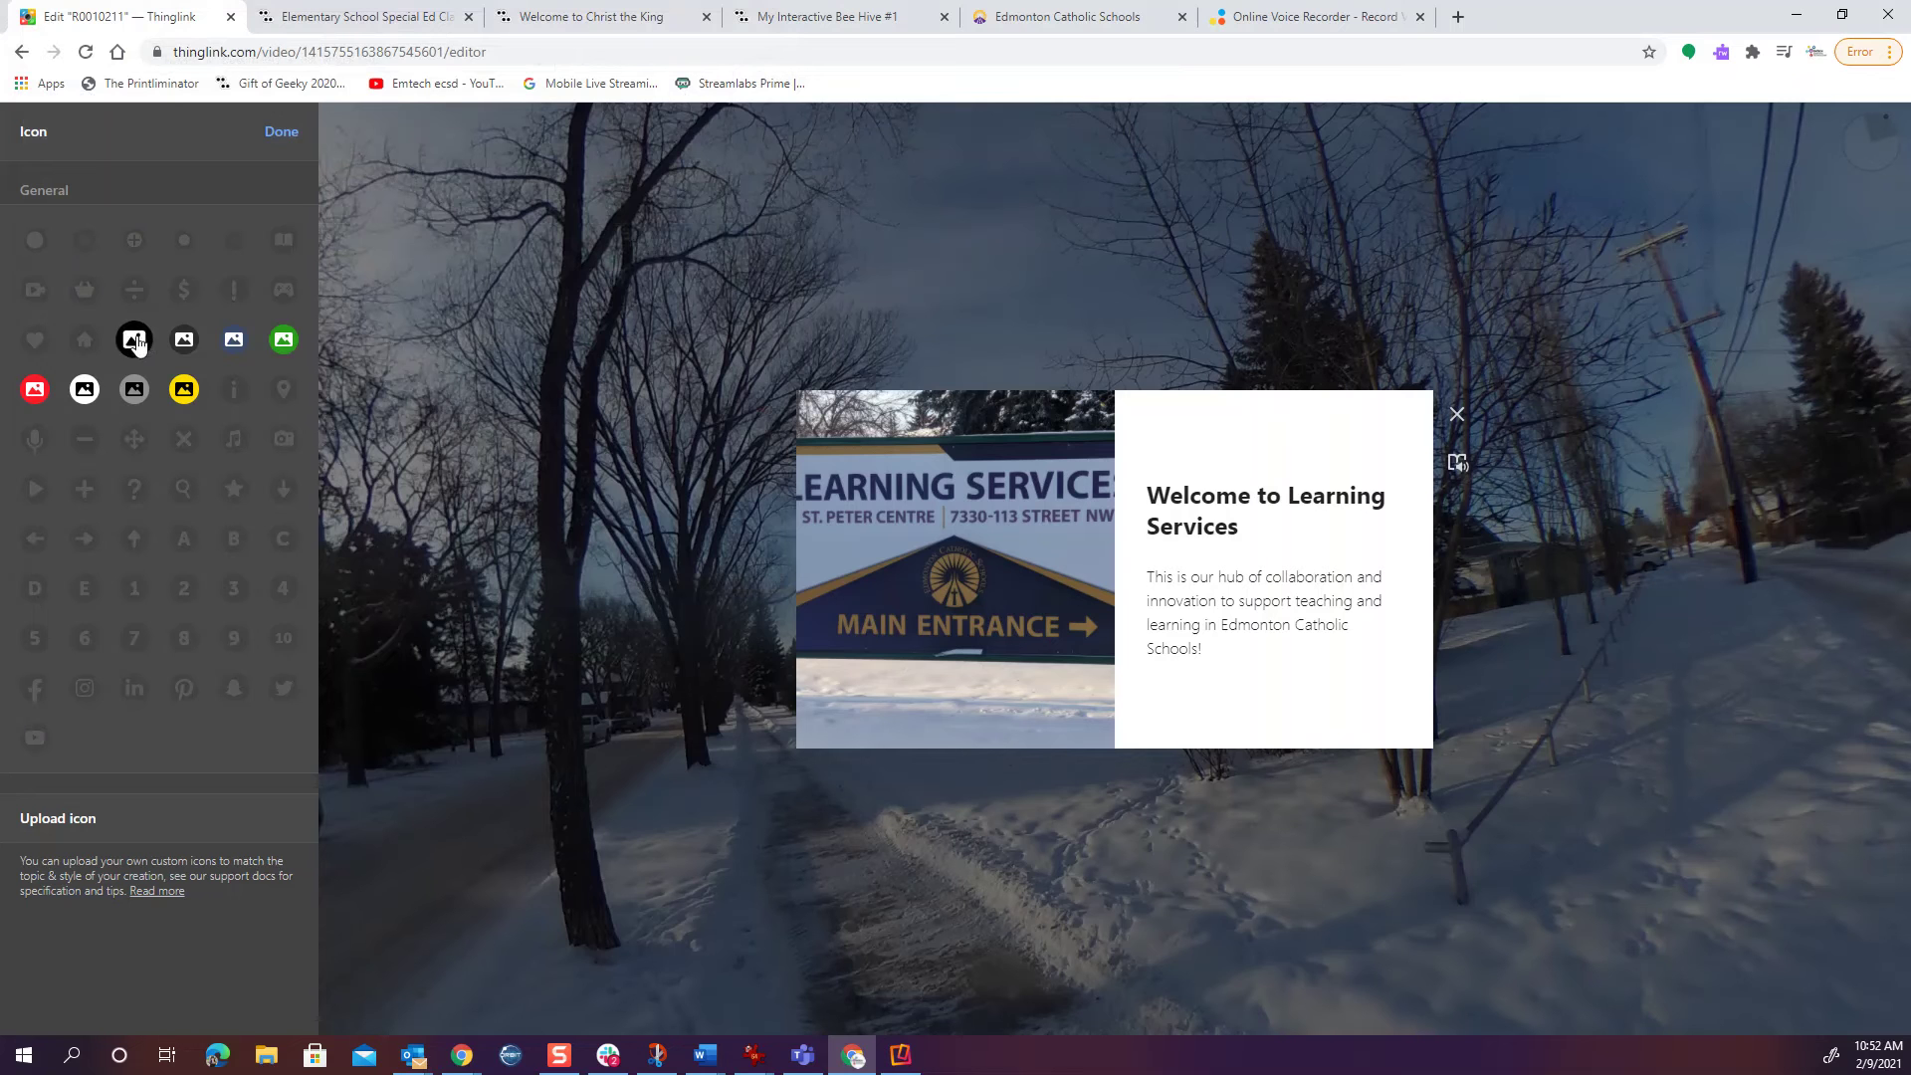
click(284, 340)
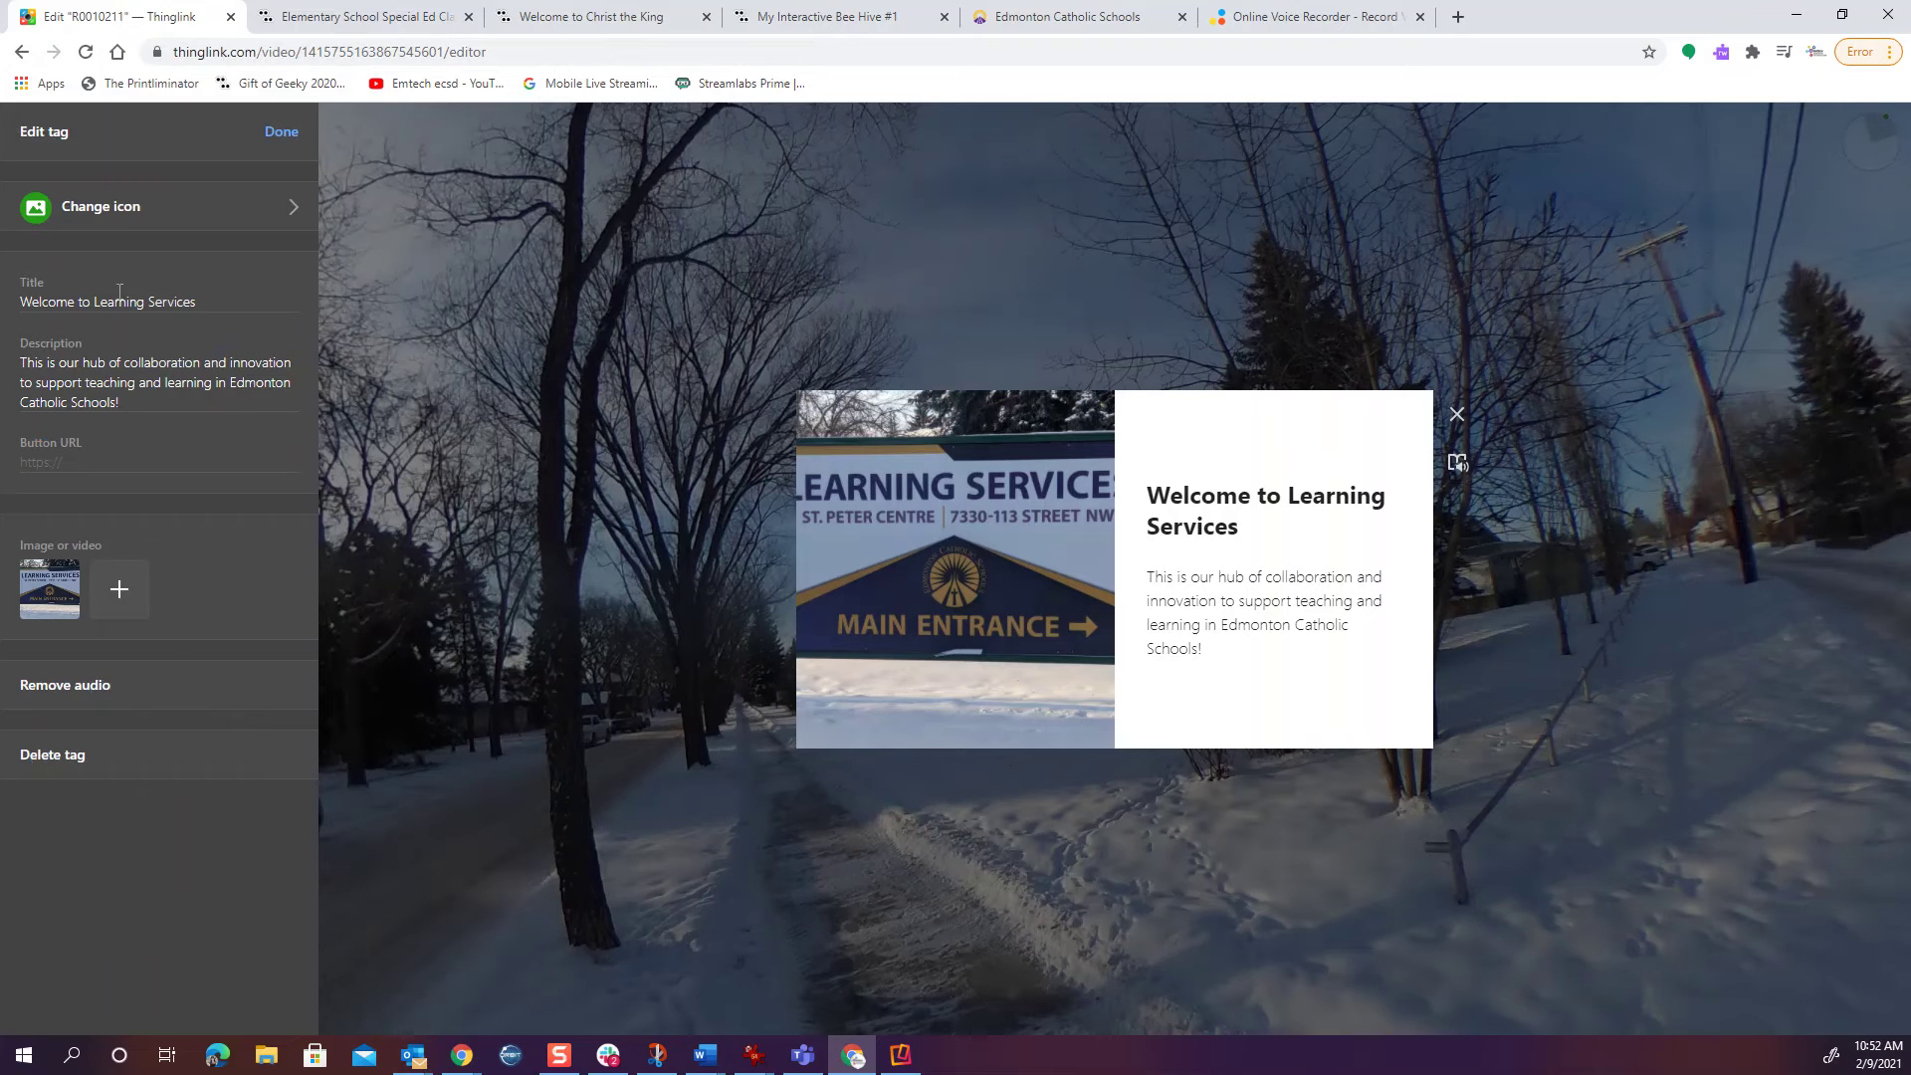
click(282, 132)
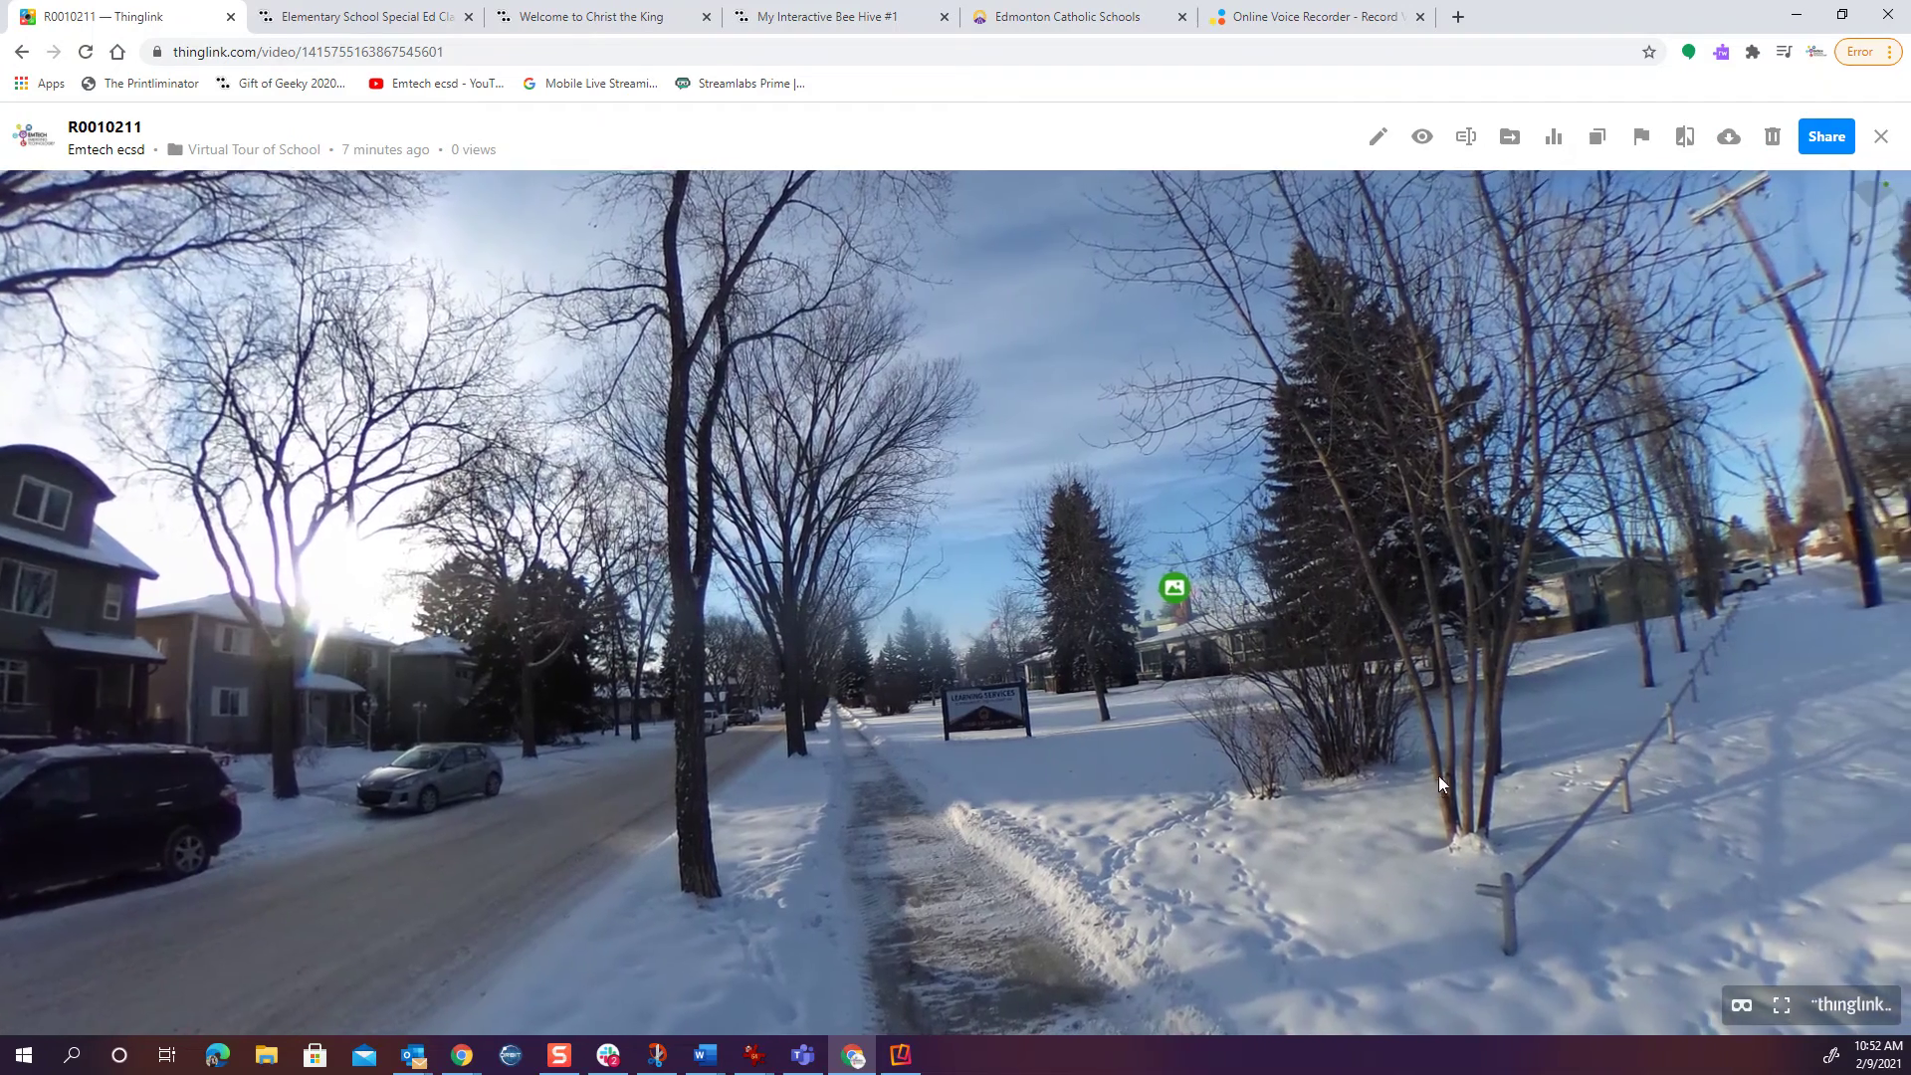
Pan the street view and test the green Learning Services hotspot by opening and closing its card
drag(1437, 775, 1202, 784)
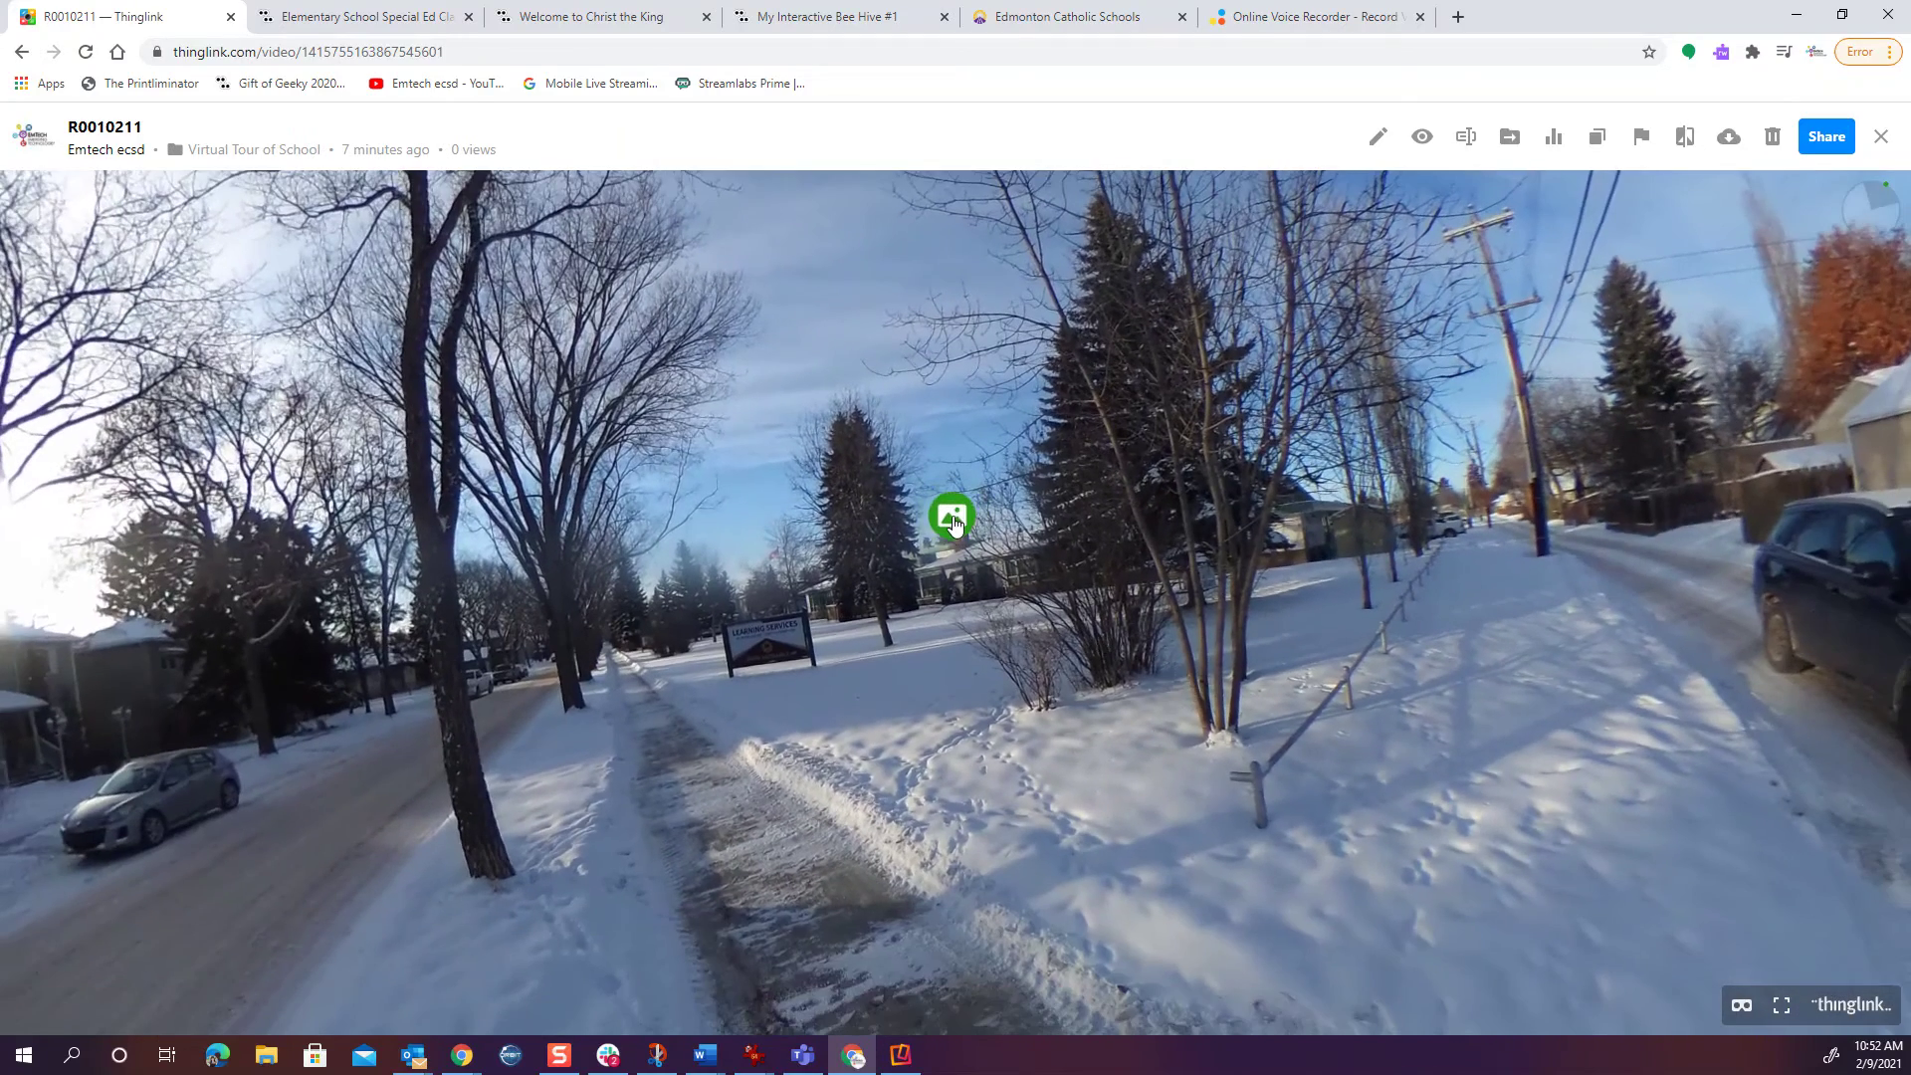
click(953, 517)
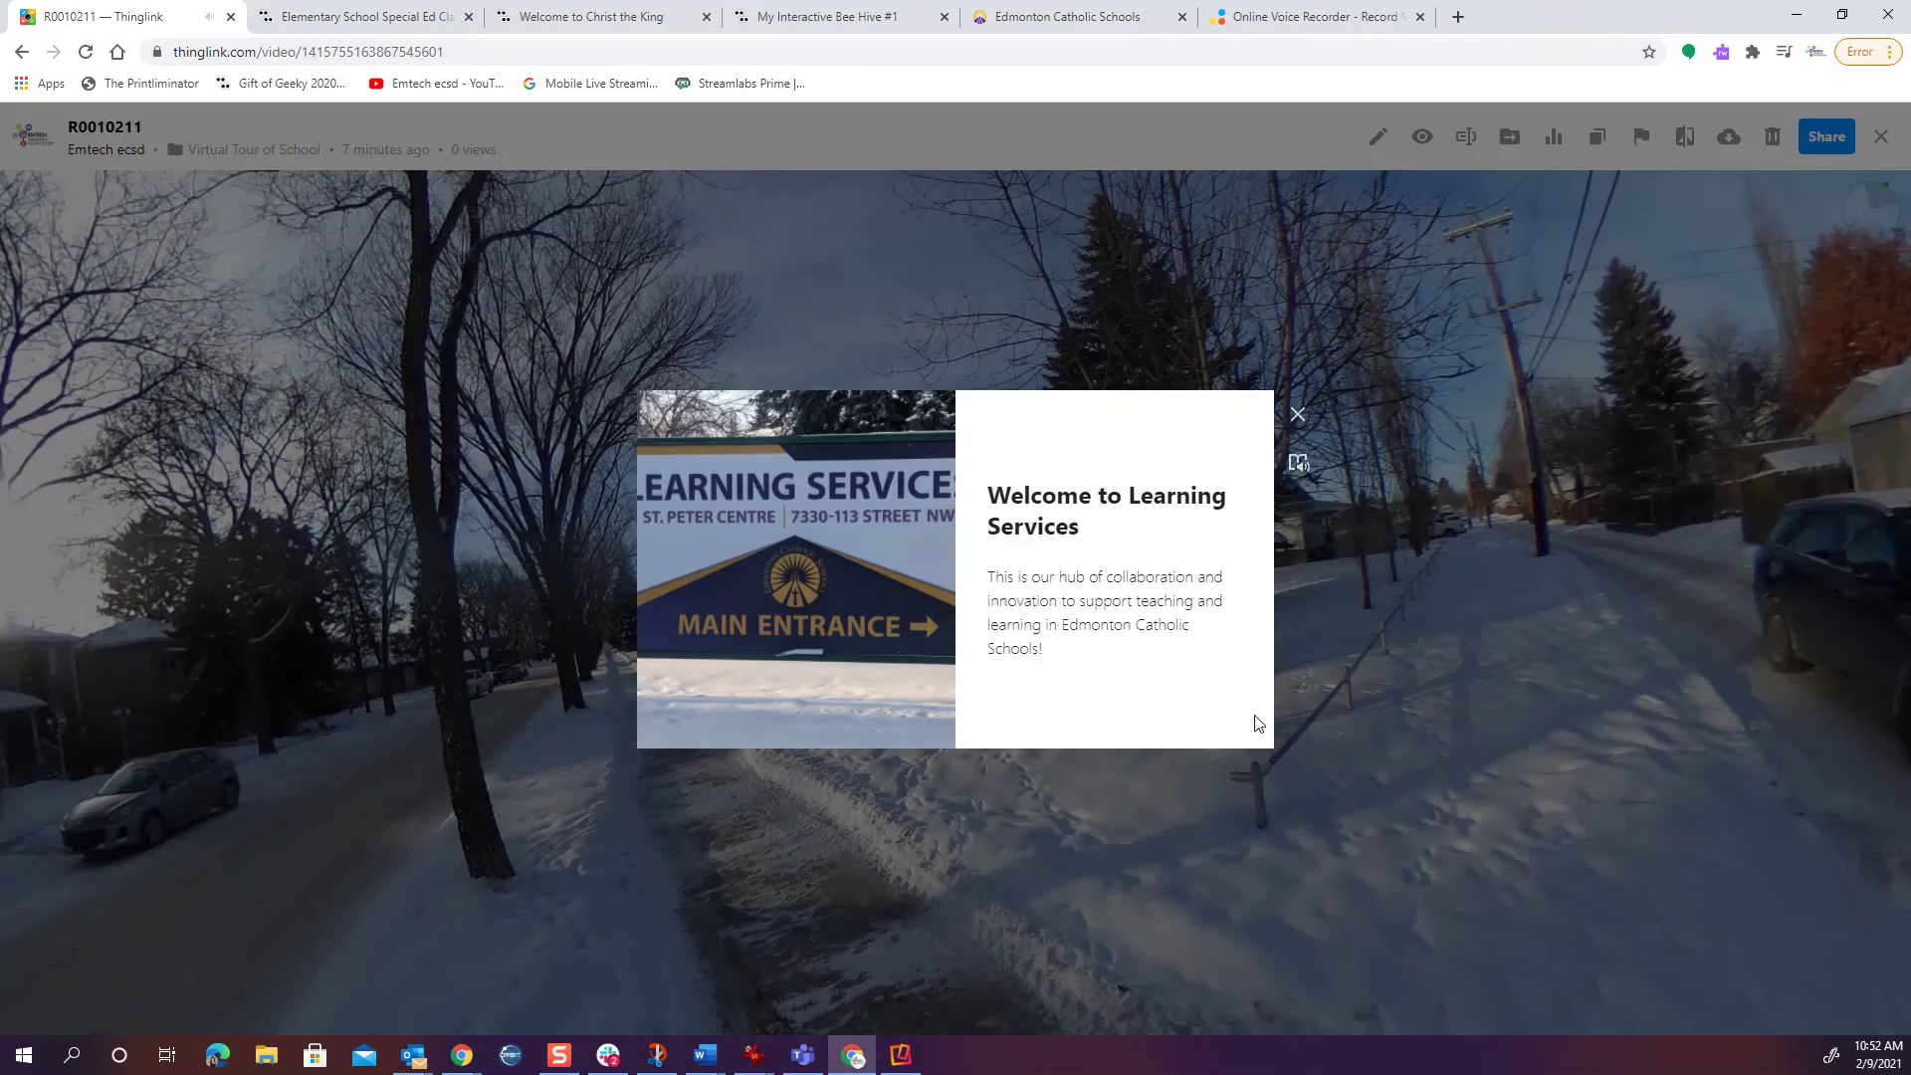
click(1299, 415)
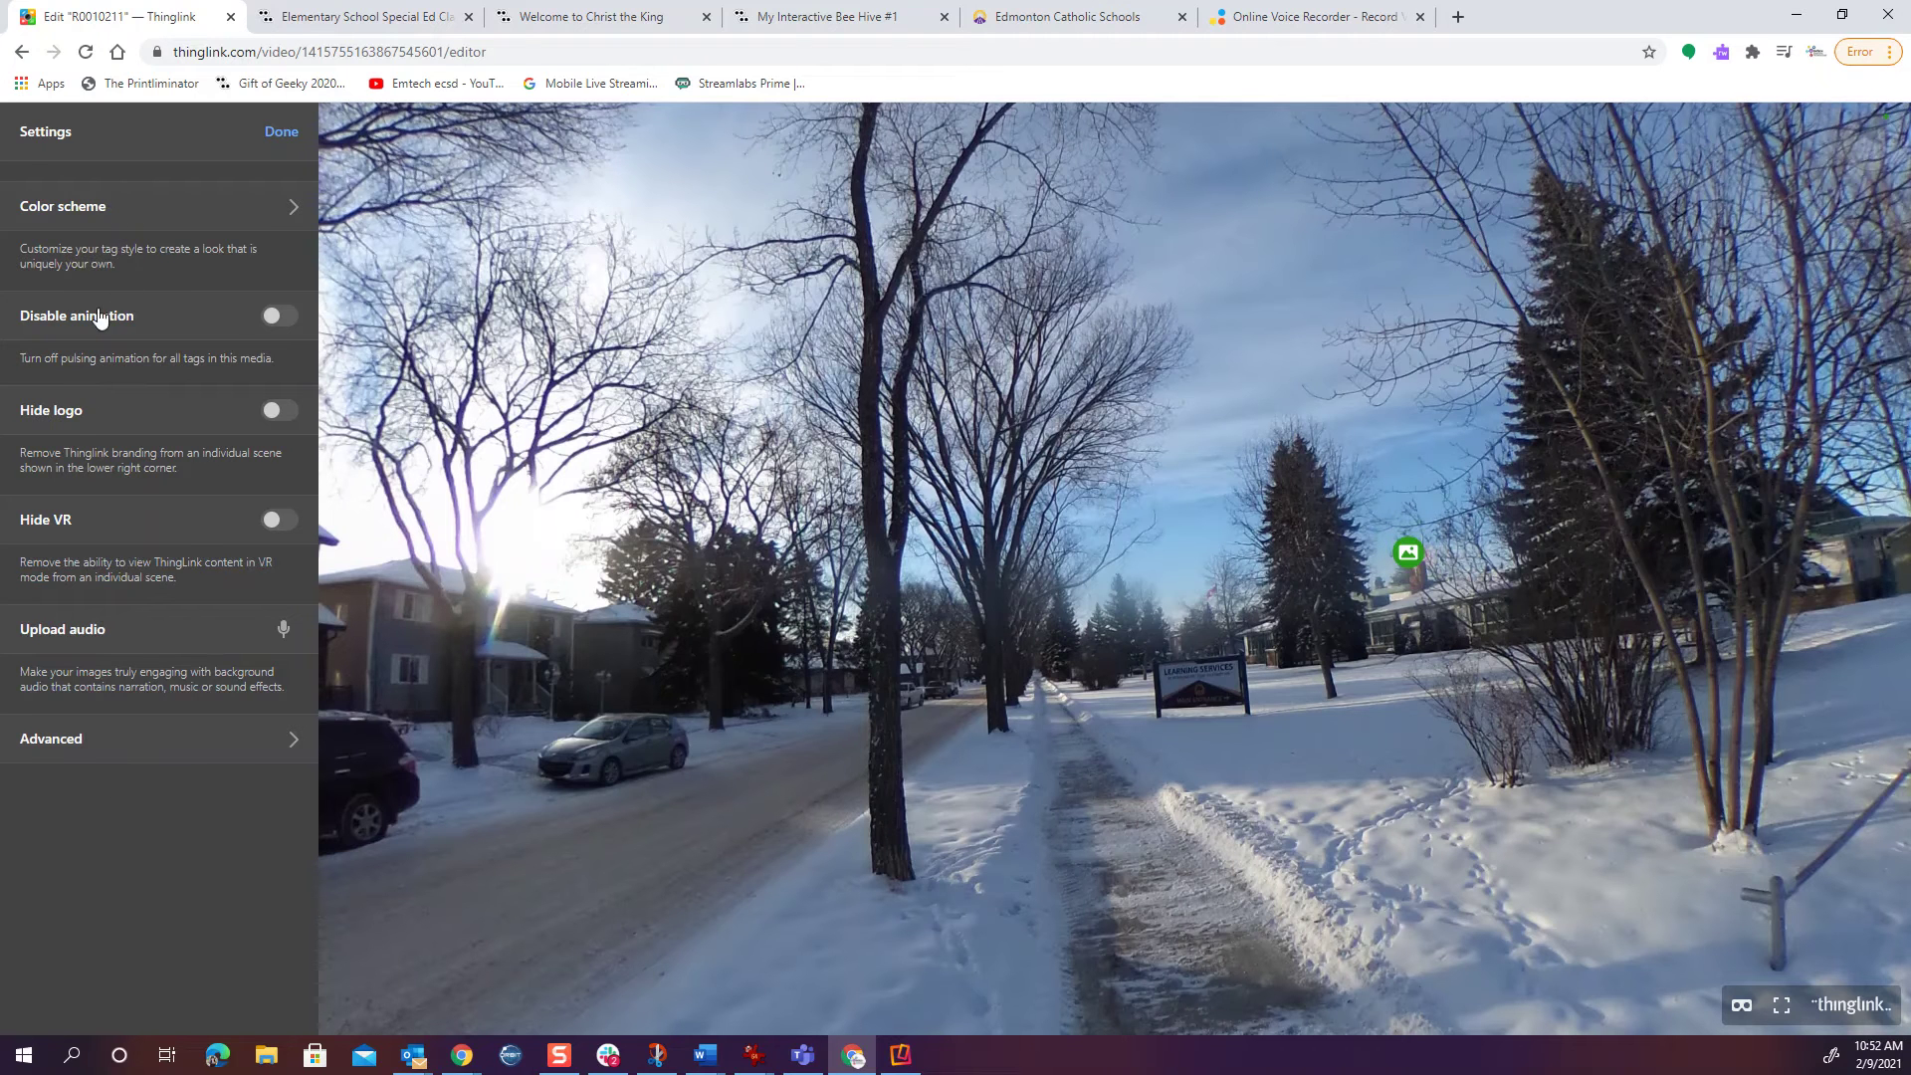
Set the scene's tag colour scheme to purple
click(268, 219)
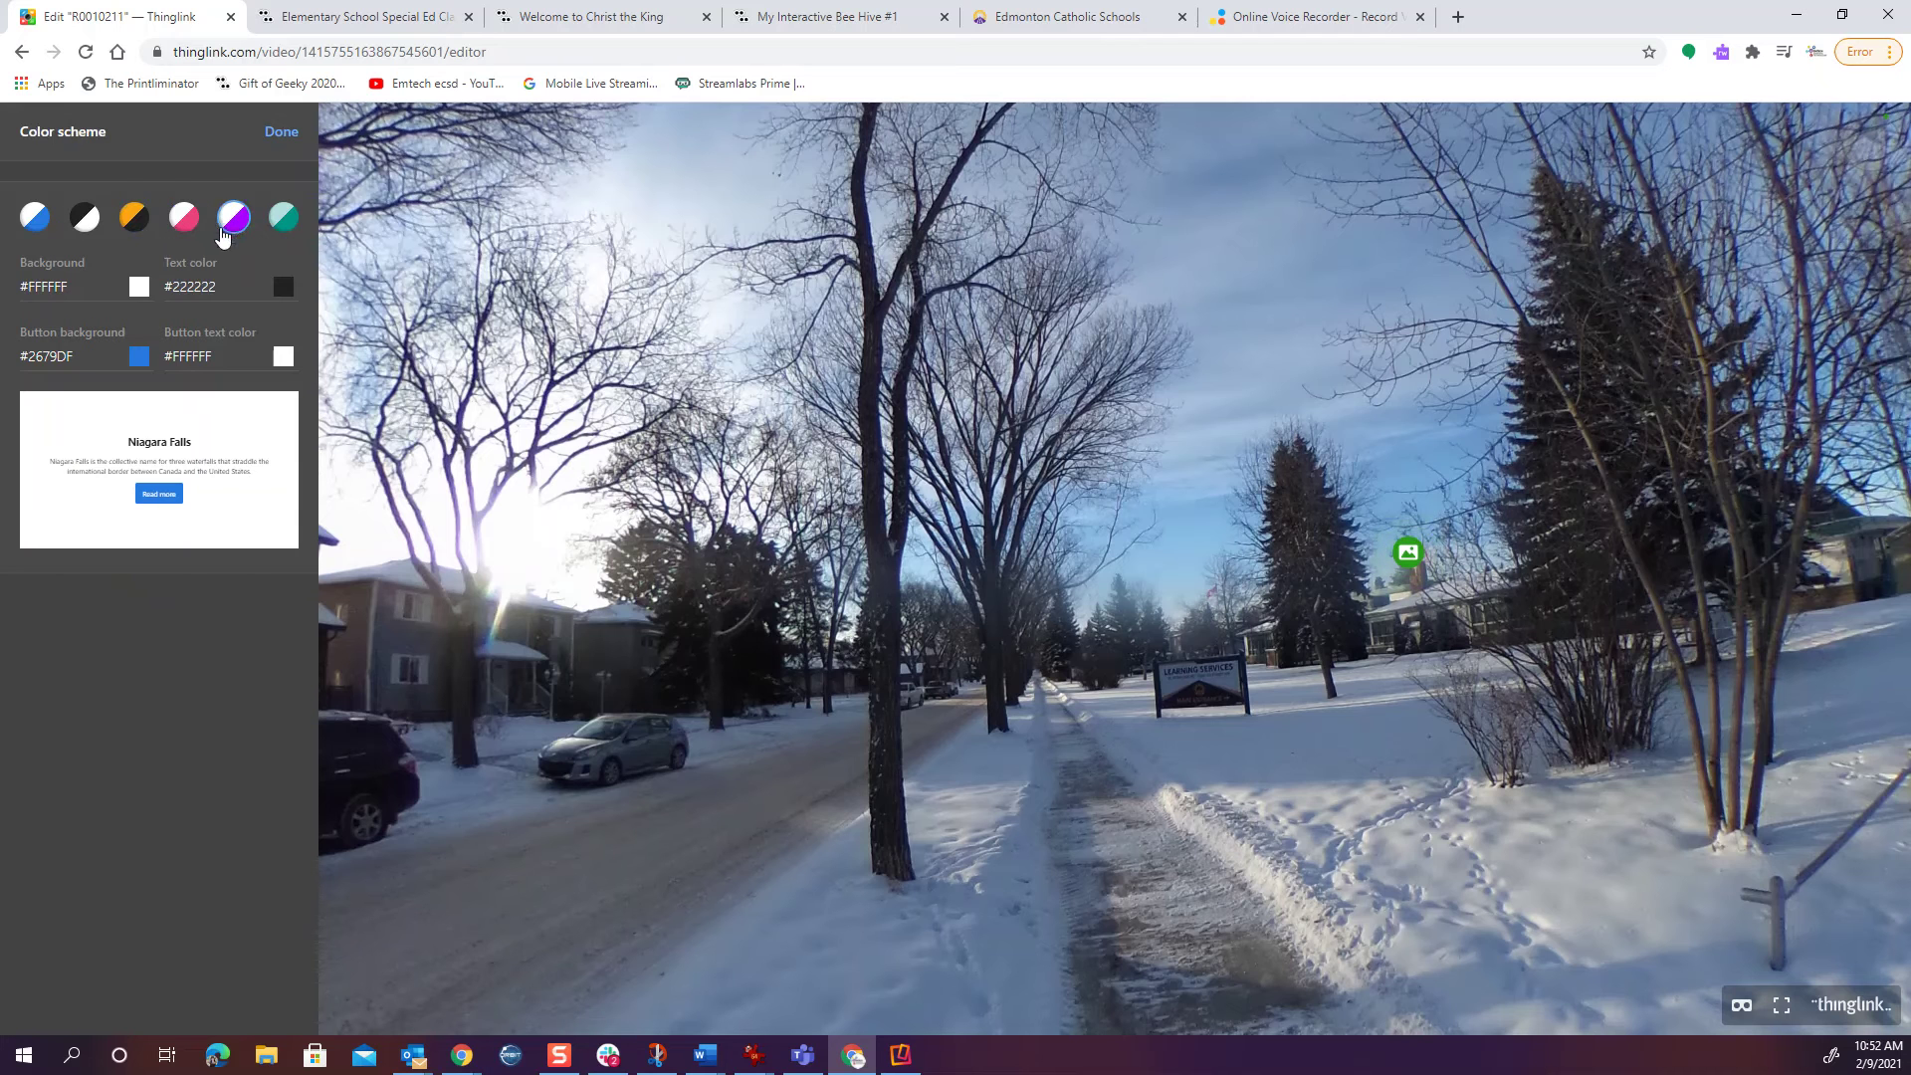
click(235, 219)
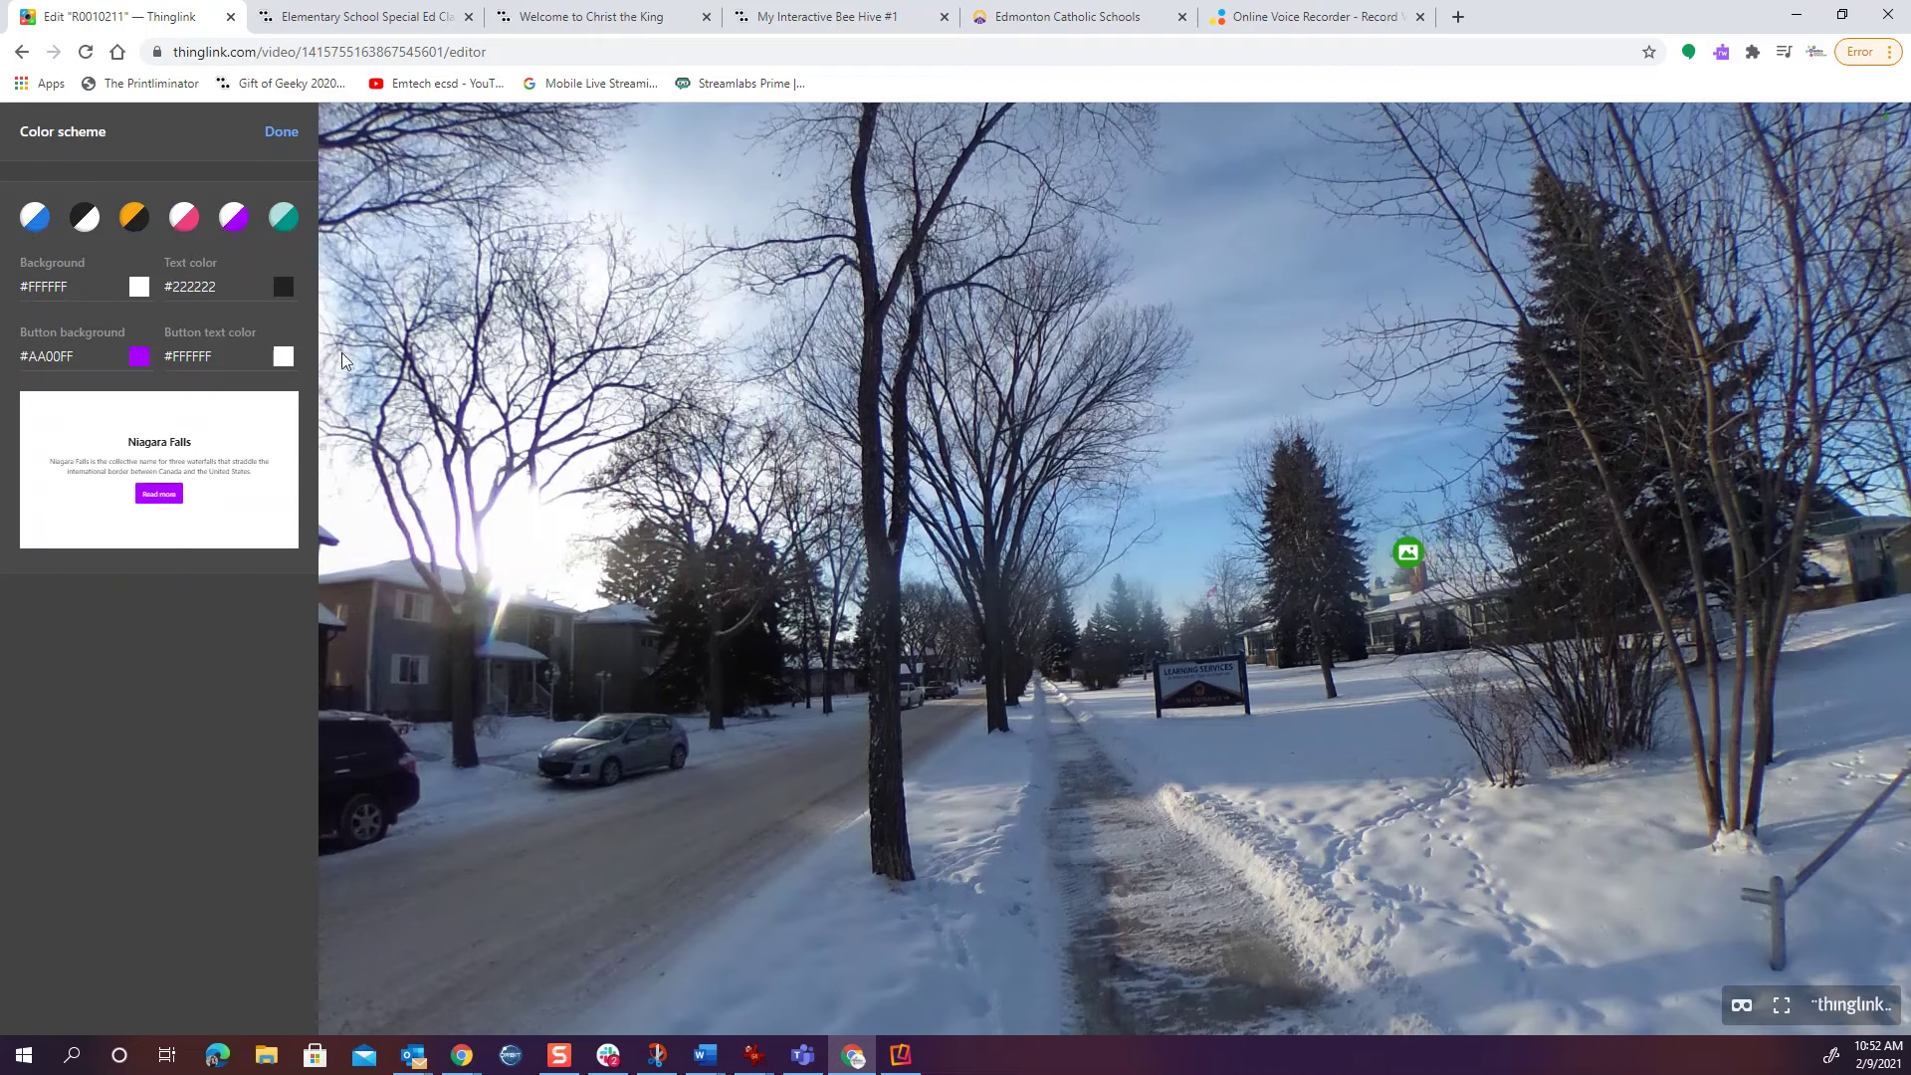
click(281, 136)
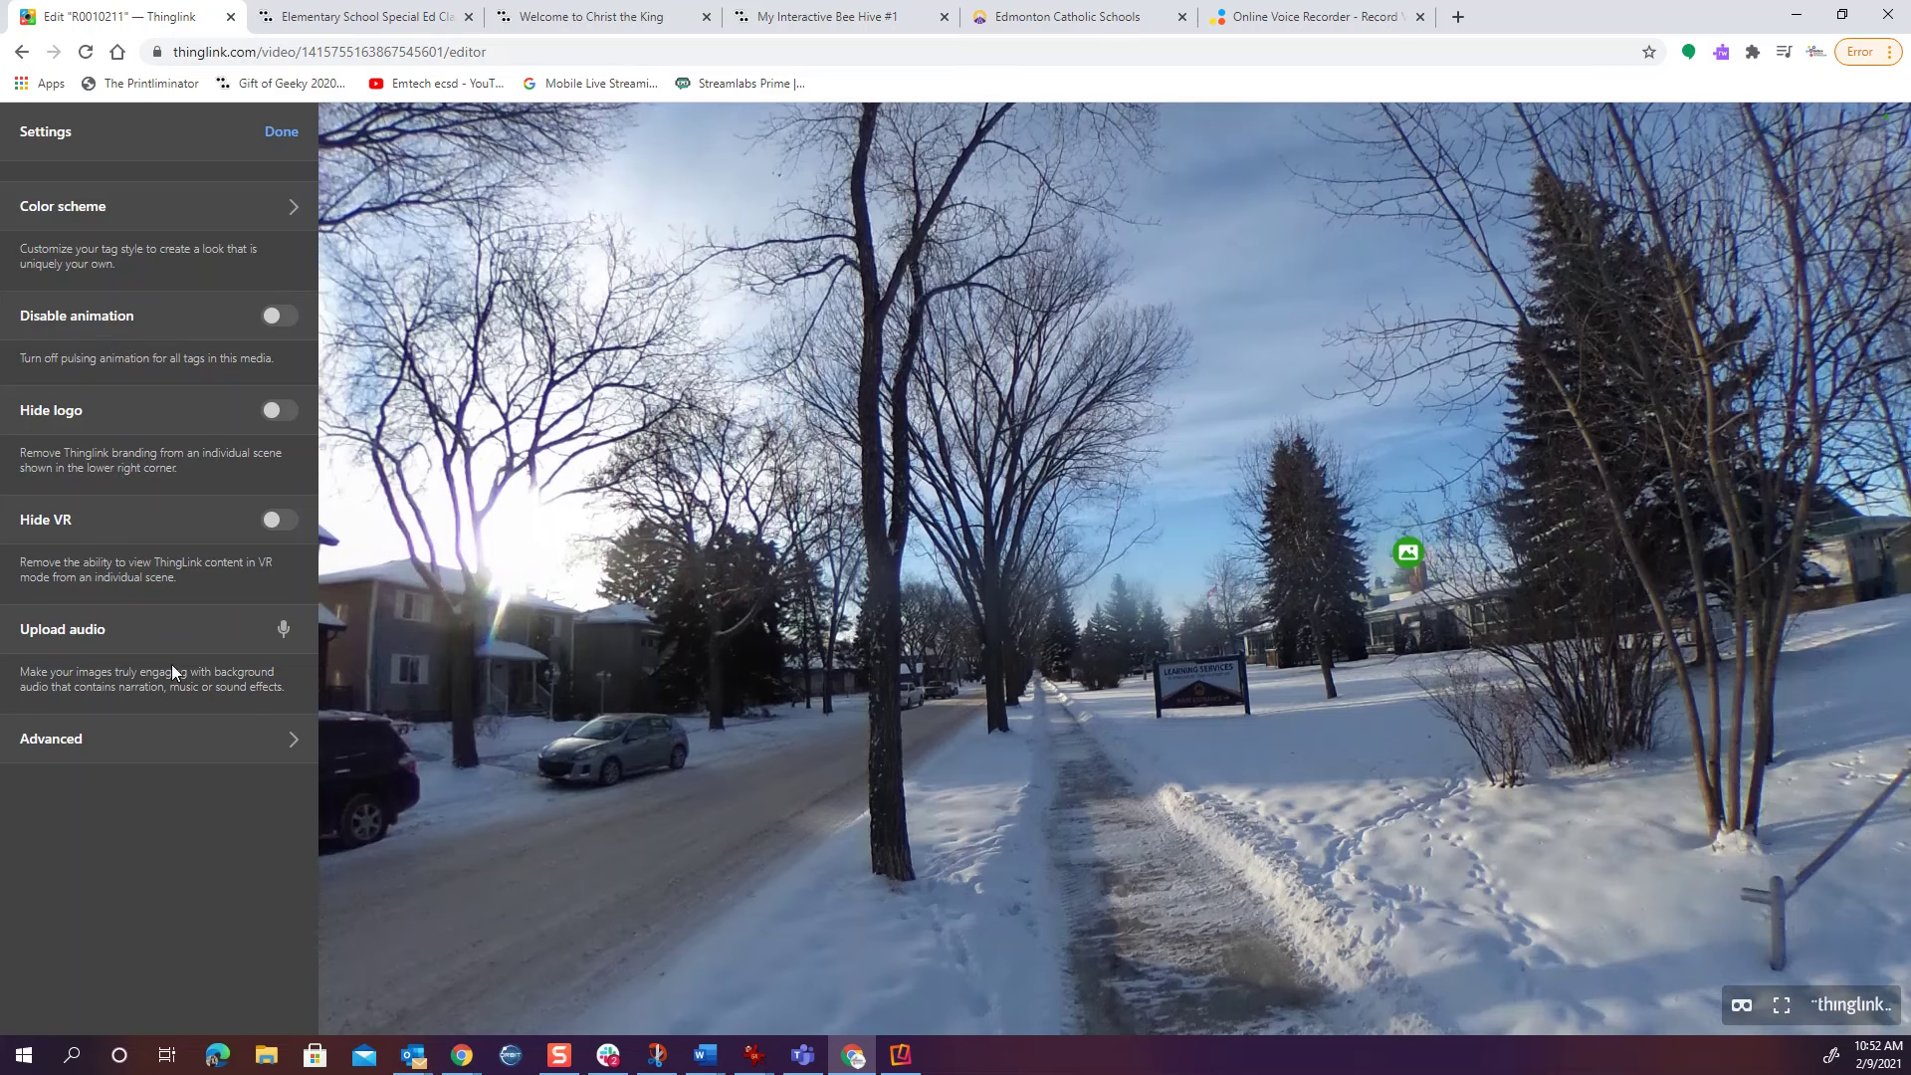
Look at the advanced scene settings, then close settings and finish editing the scene
click(83, 747)
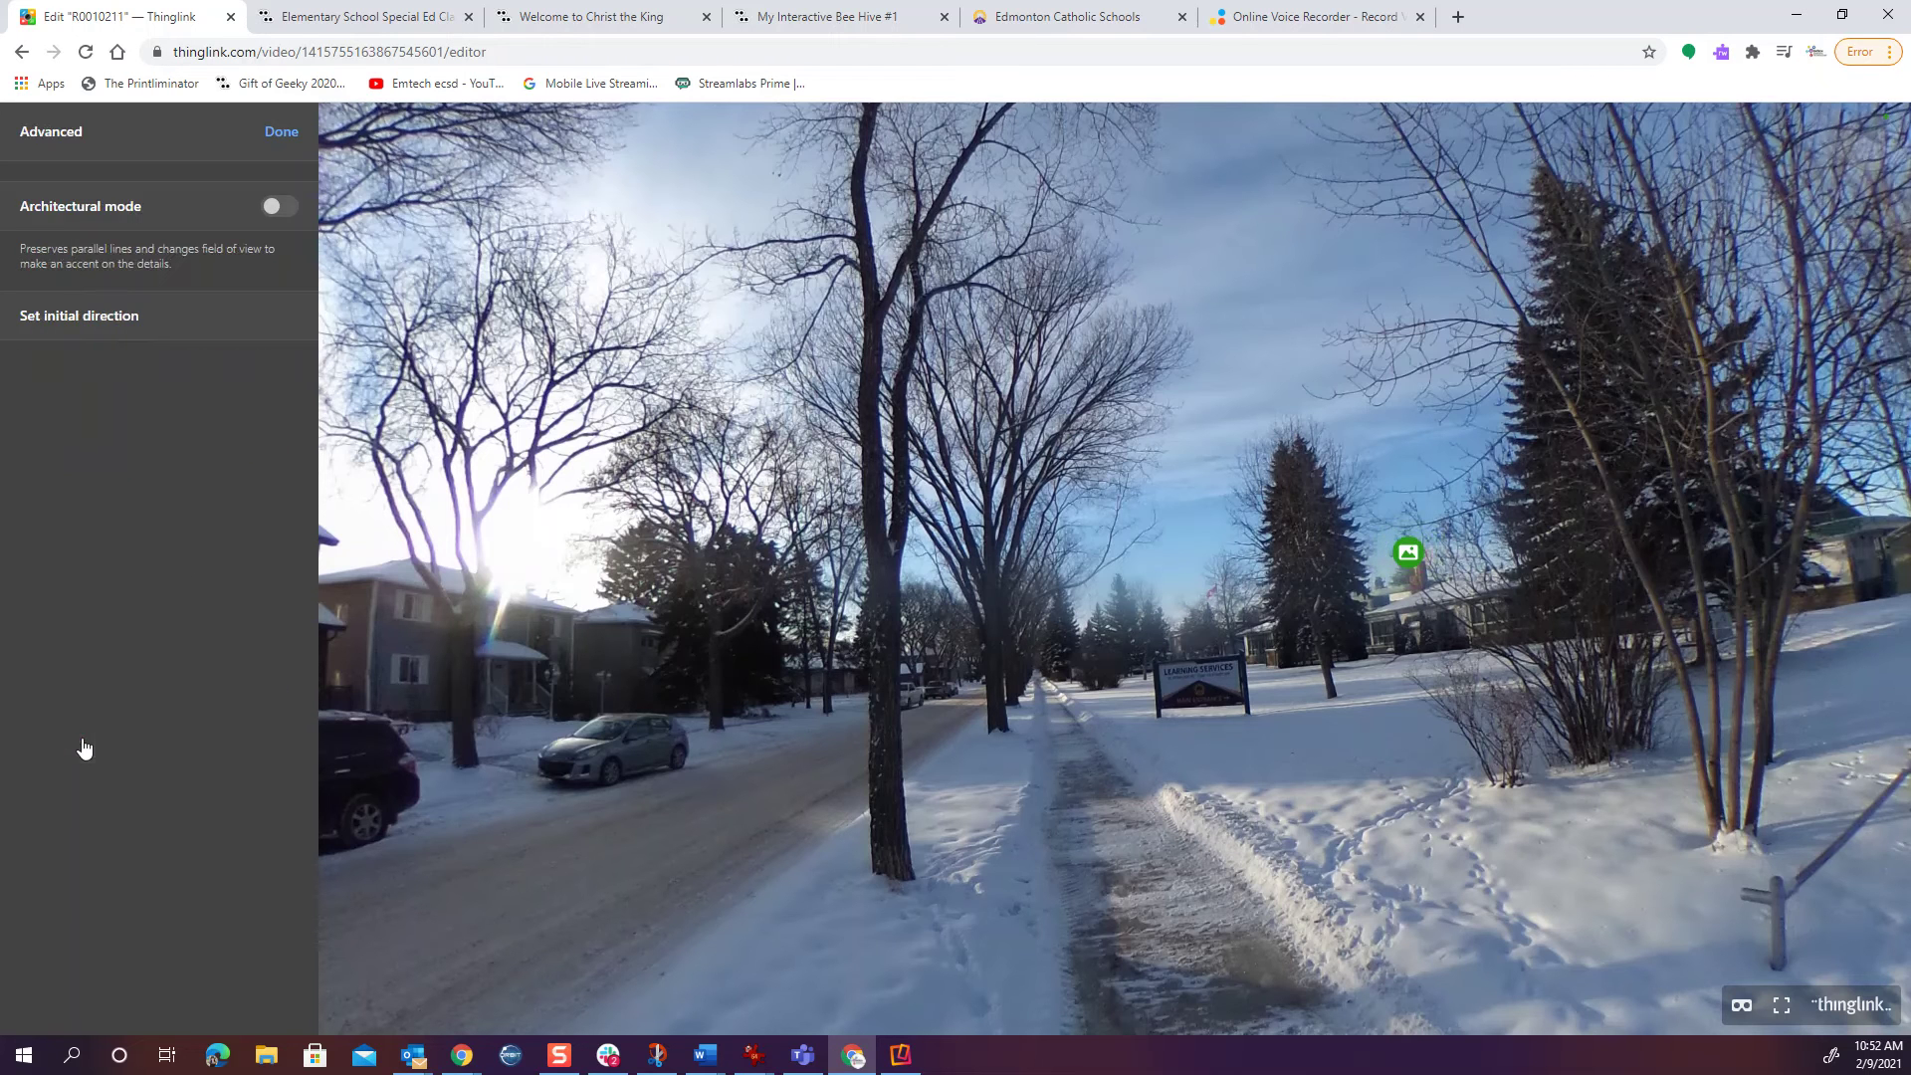
click(279, 133)
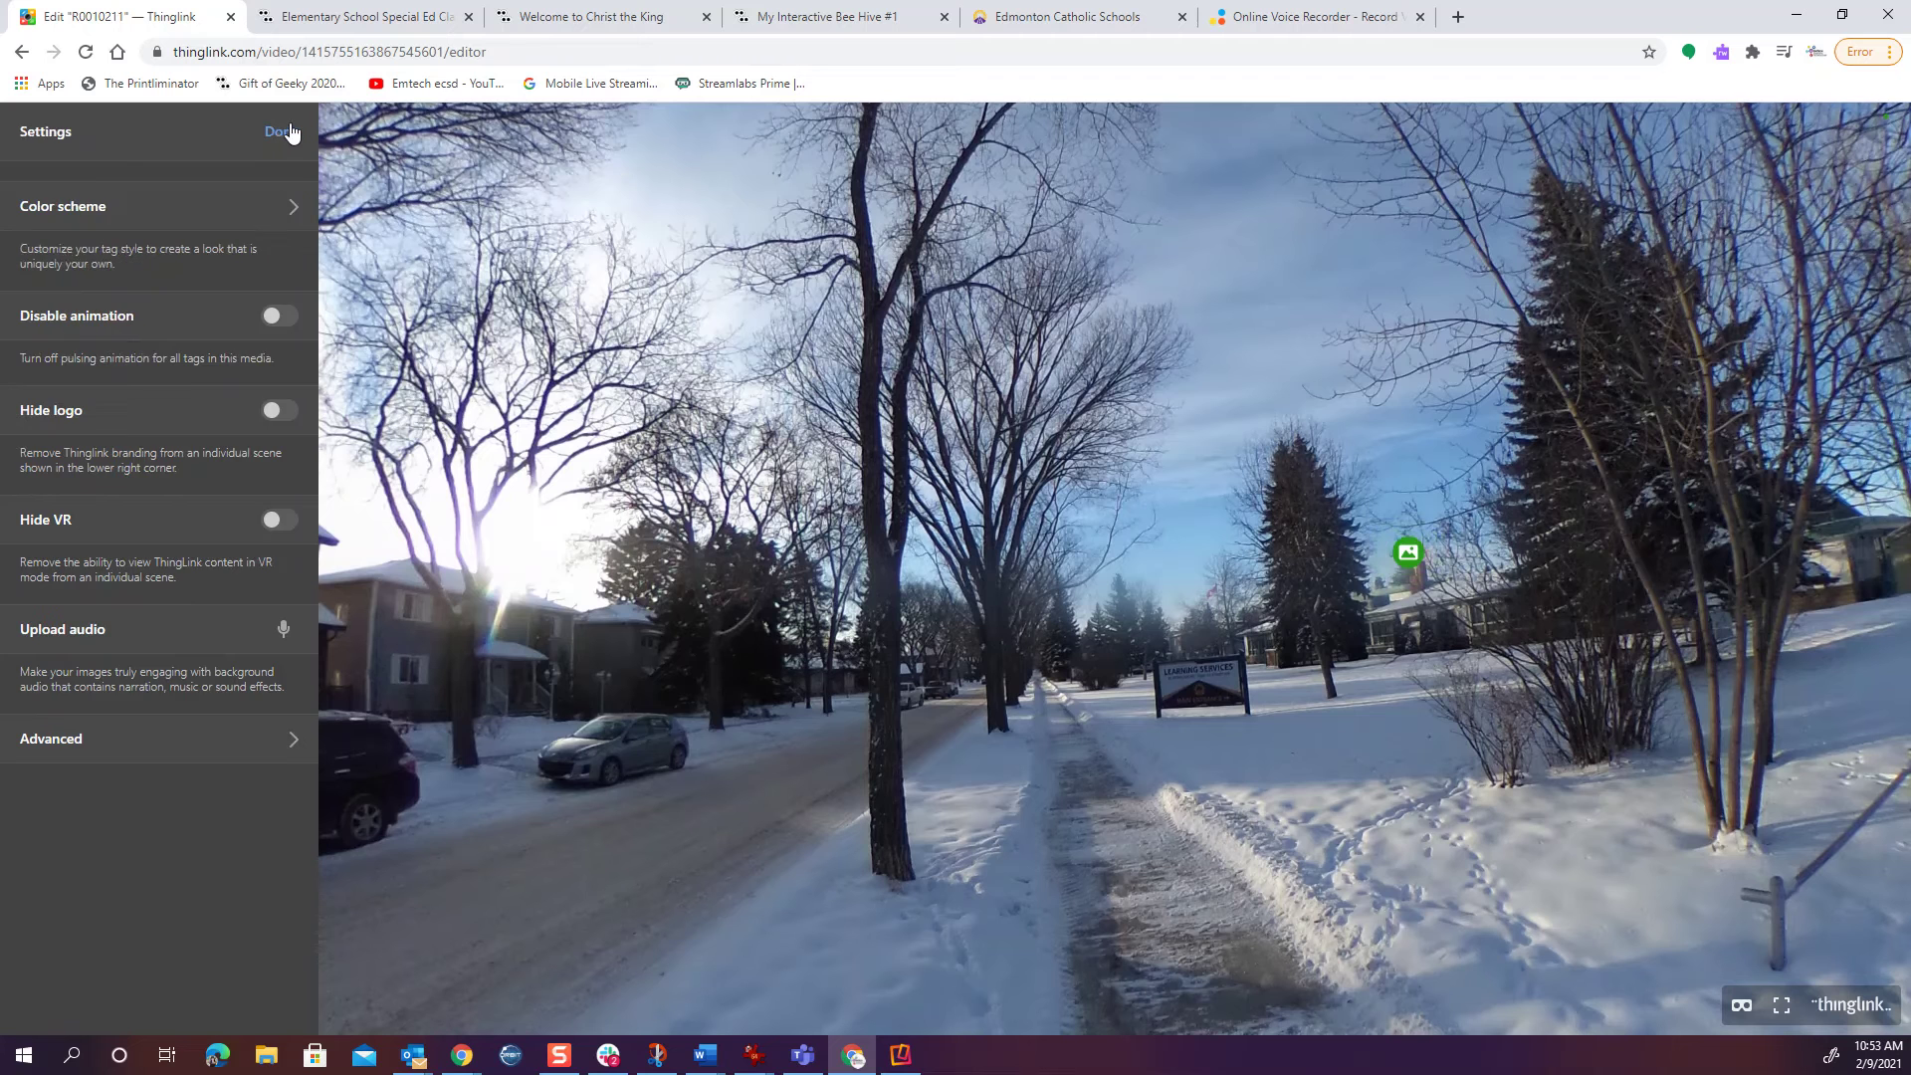
click(281, 134)
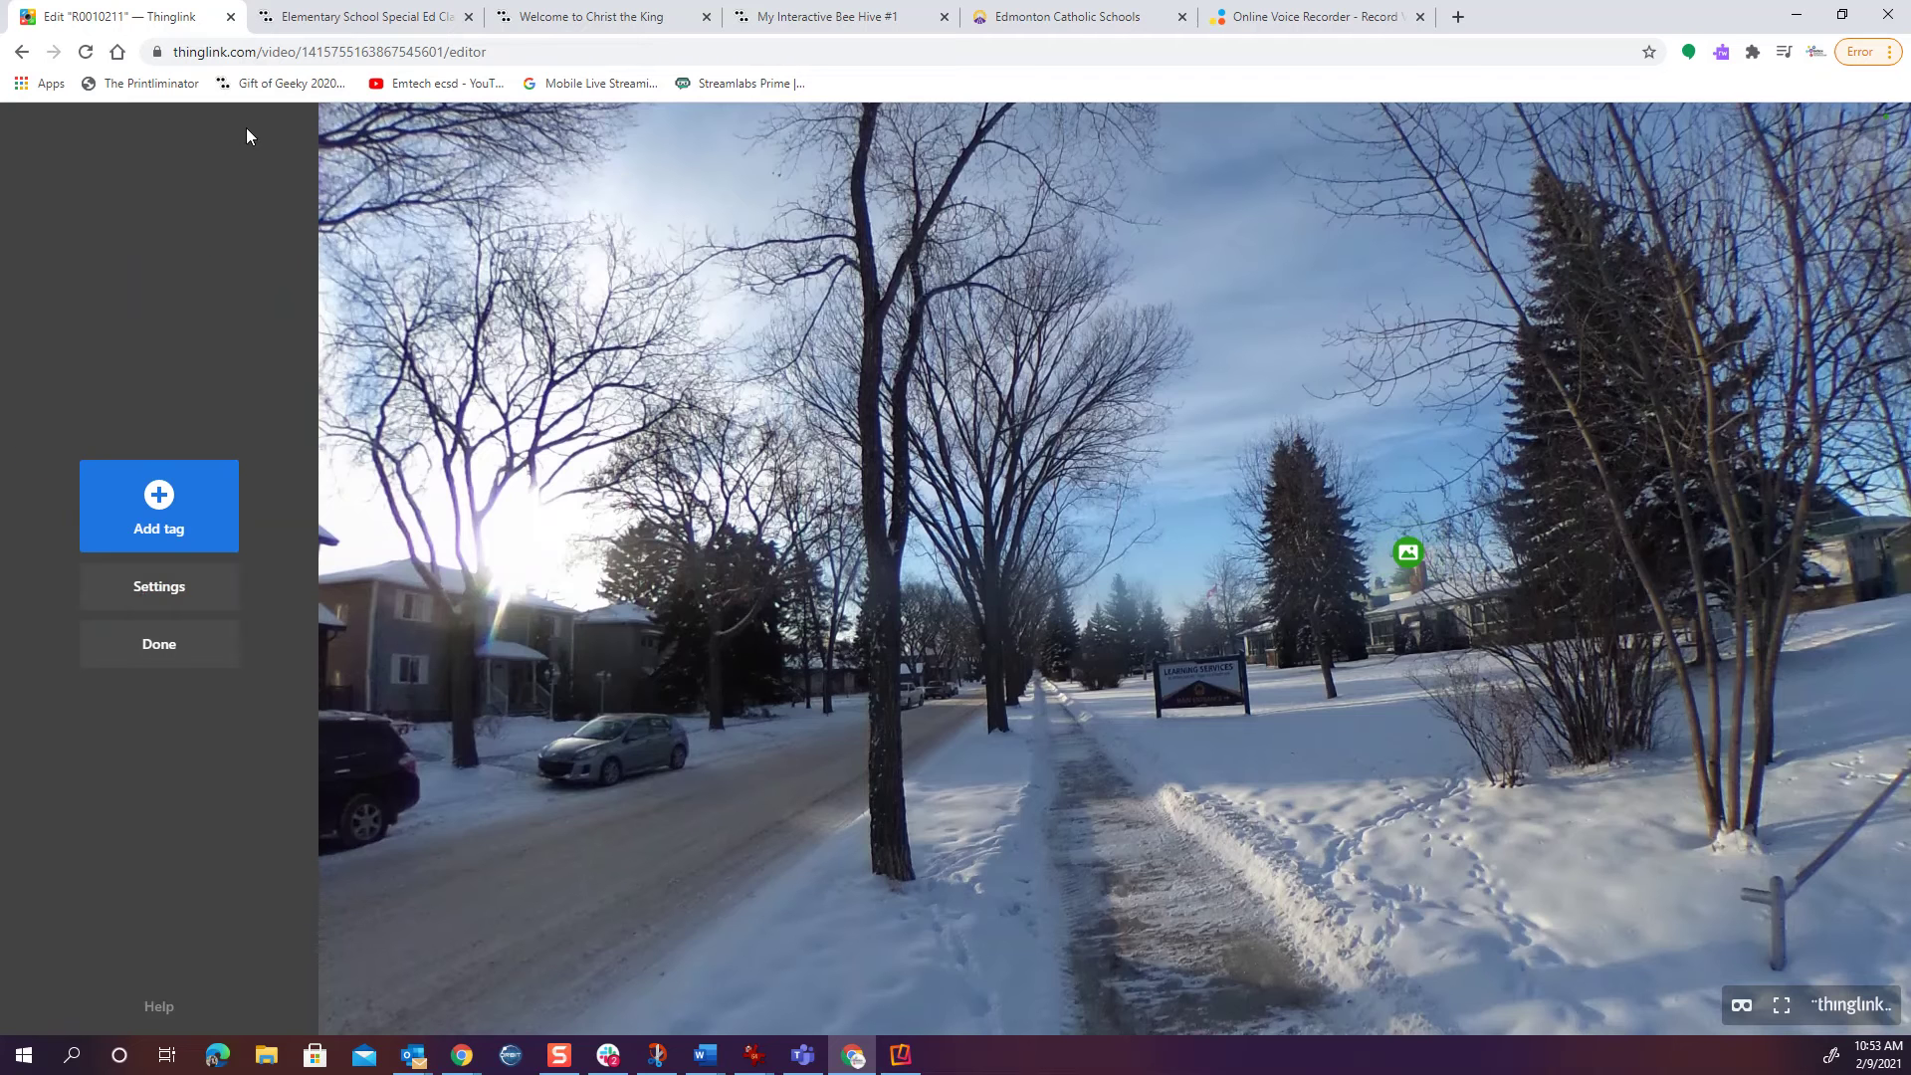
click(171, 653)
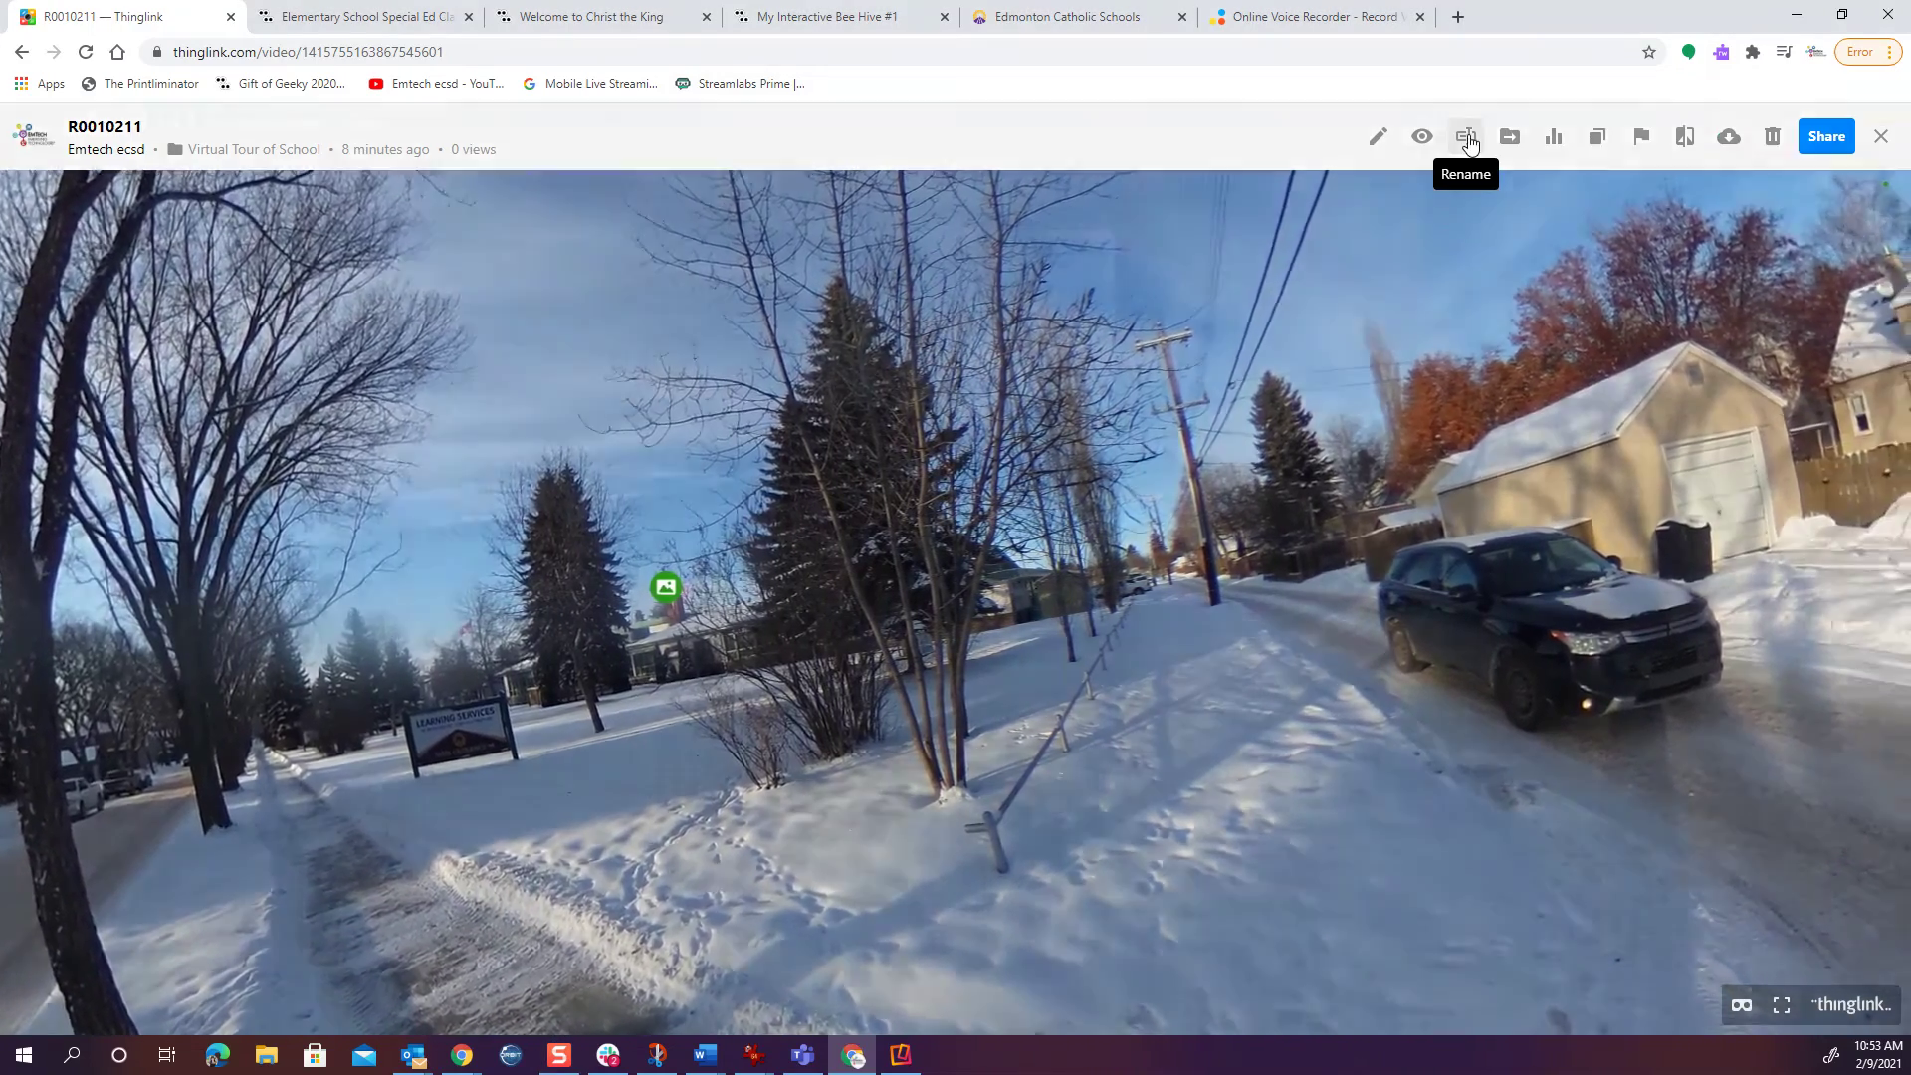
Start renaming the scene and select its old name R0010211
click(1466, 137)
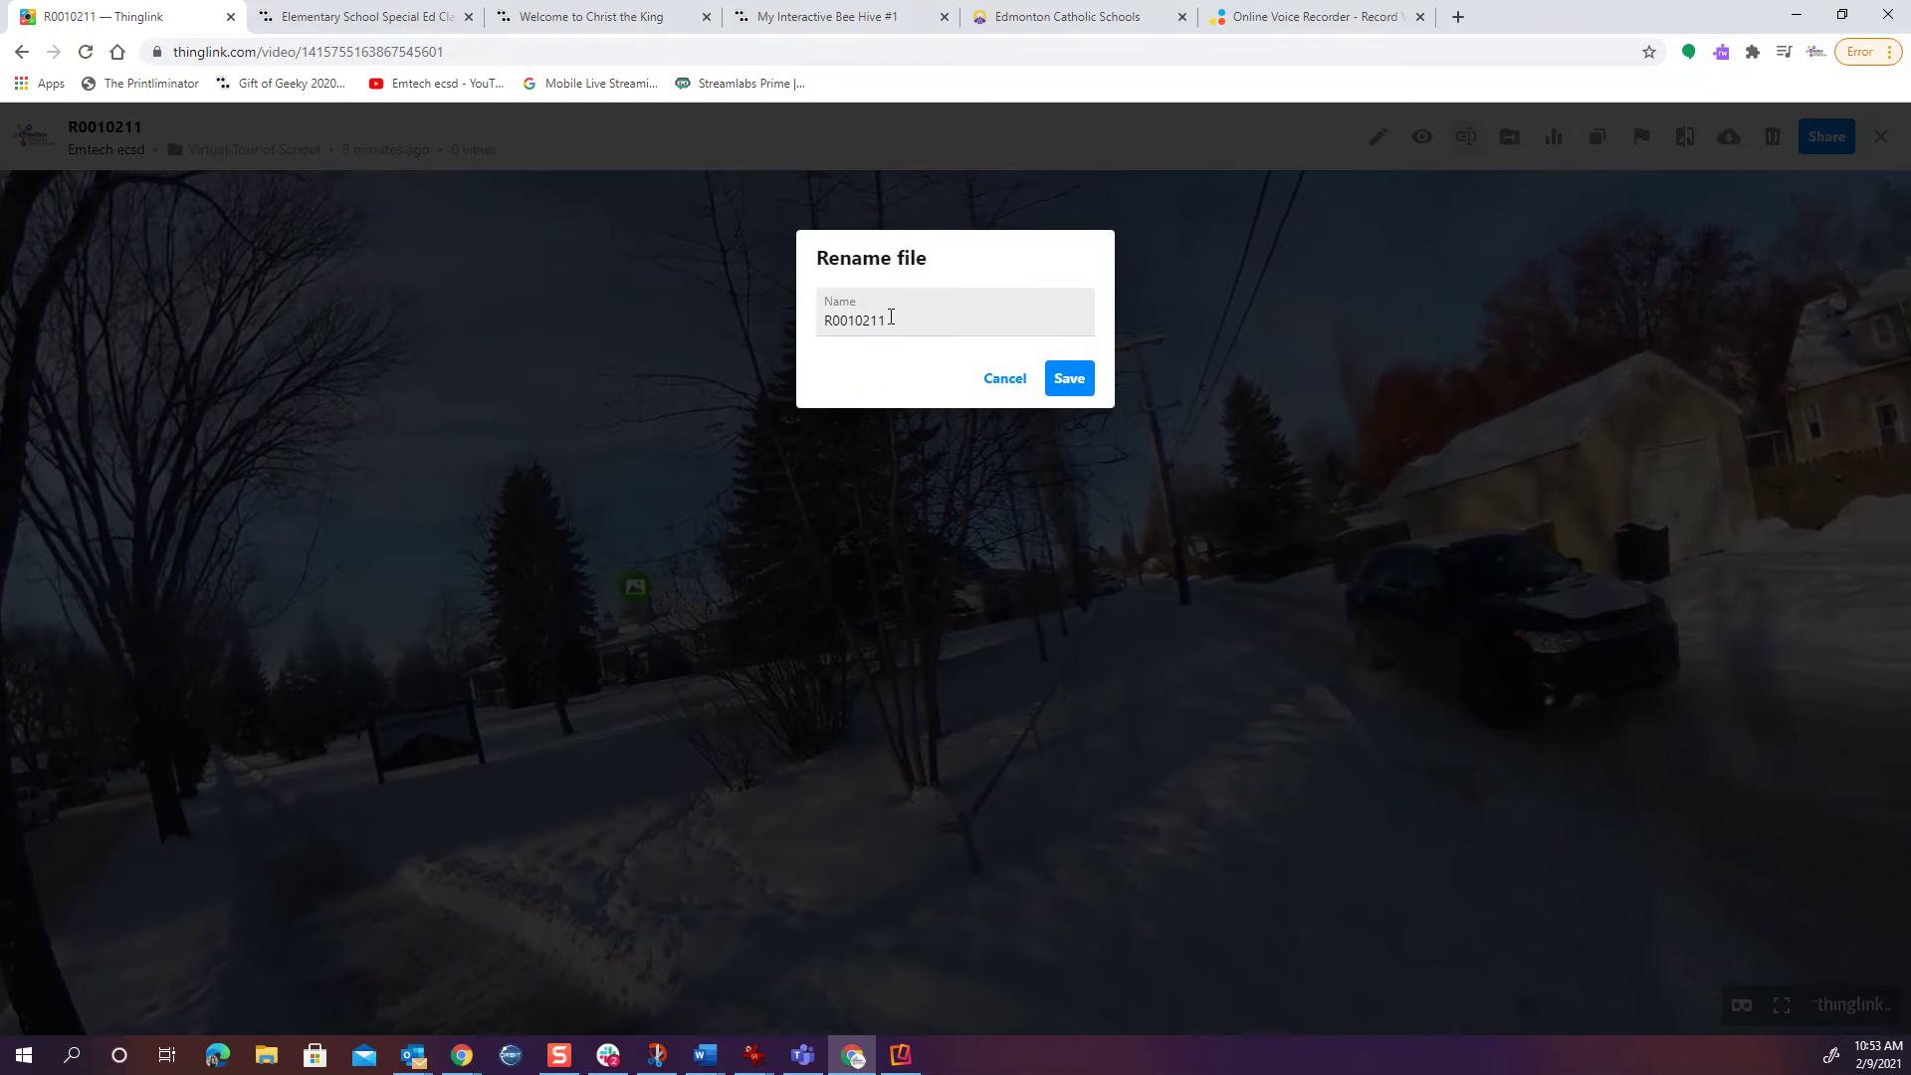
click(889, 320)
drag(889, 321, 802, 326)
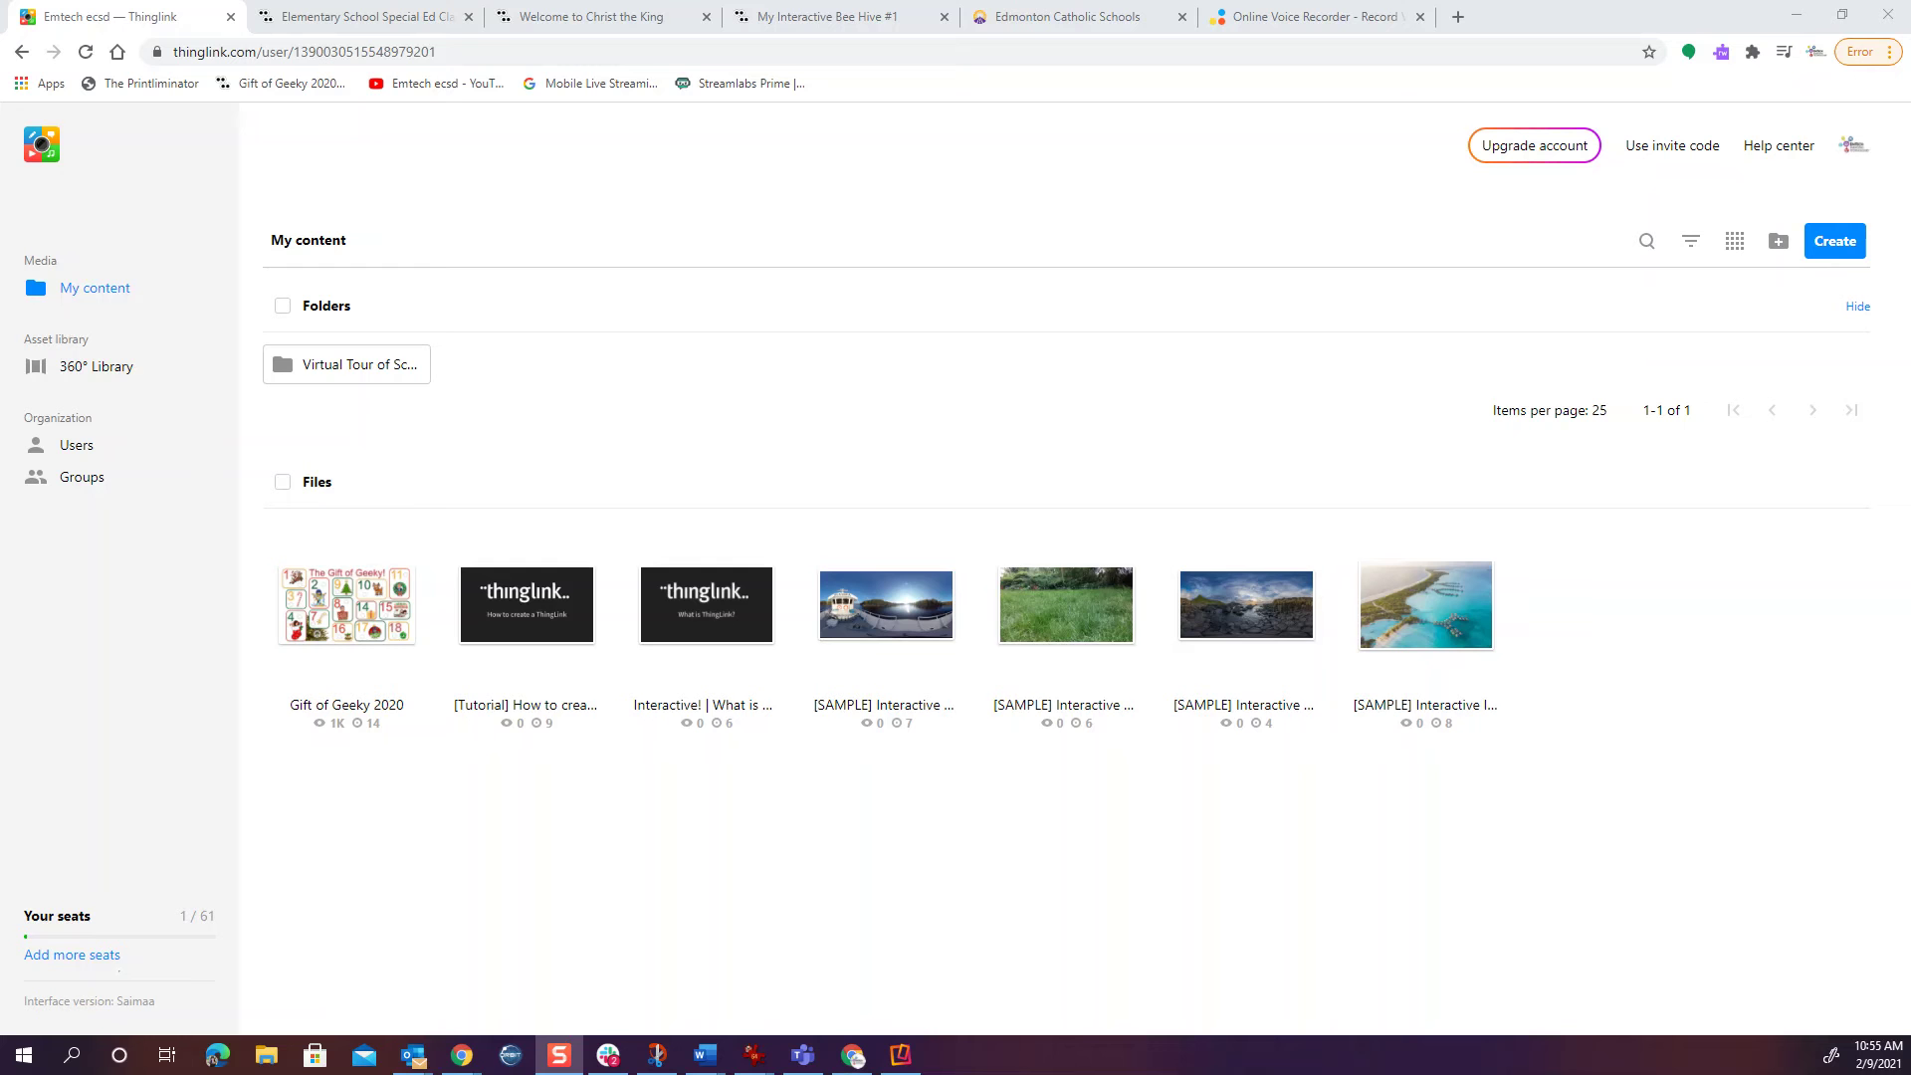
Open the Virtual Tour of School folder in My content
click(376, 370)
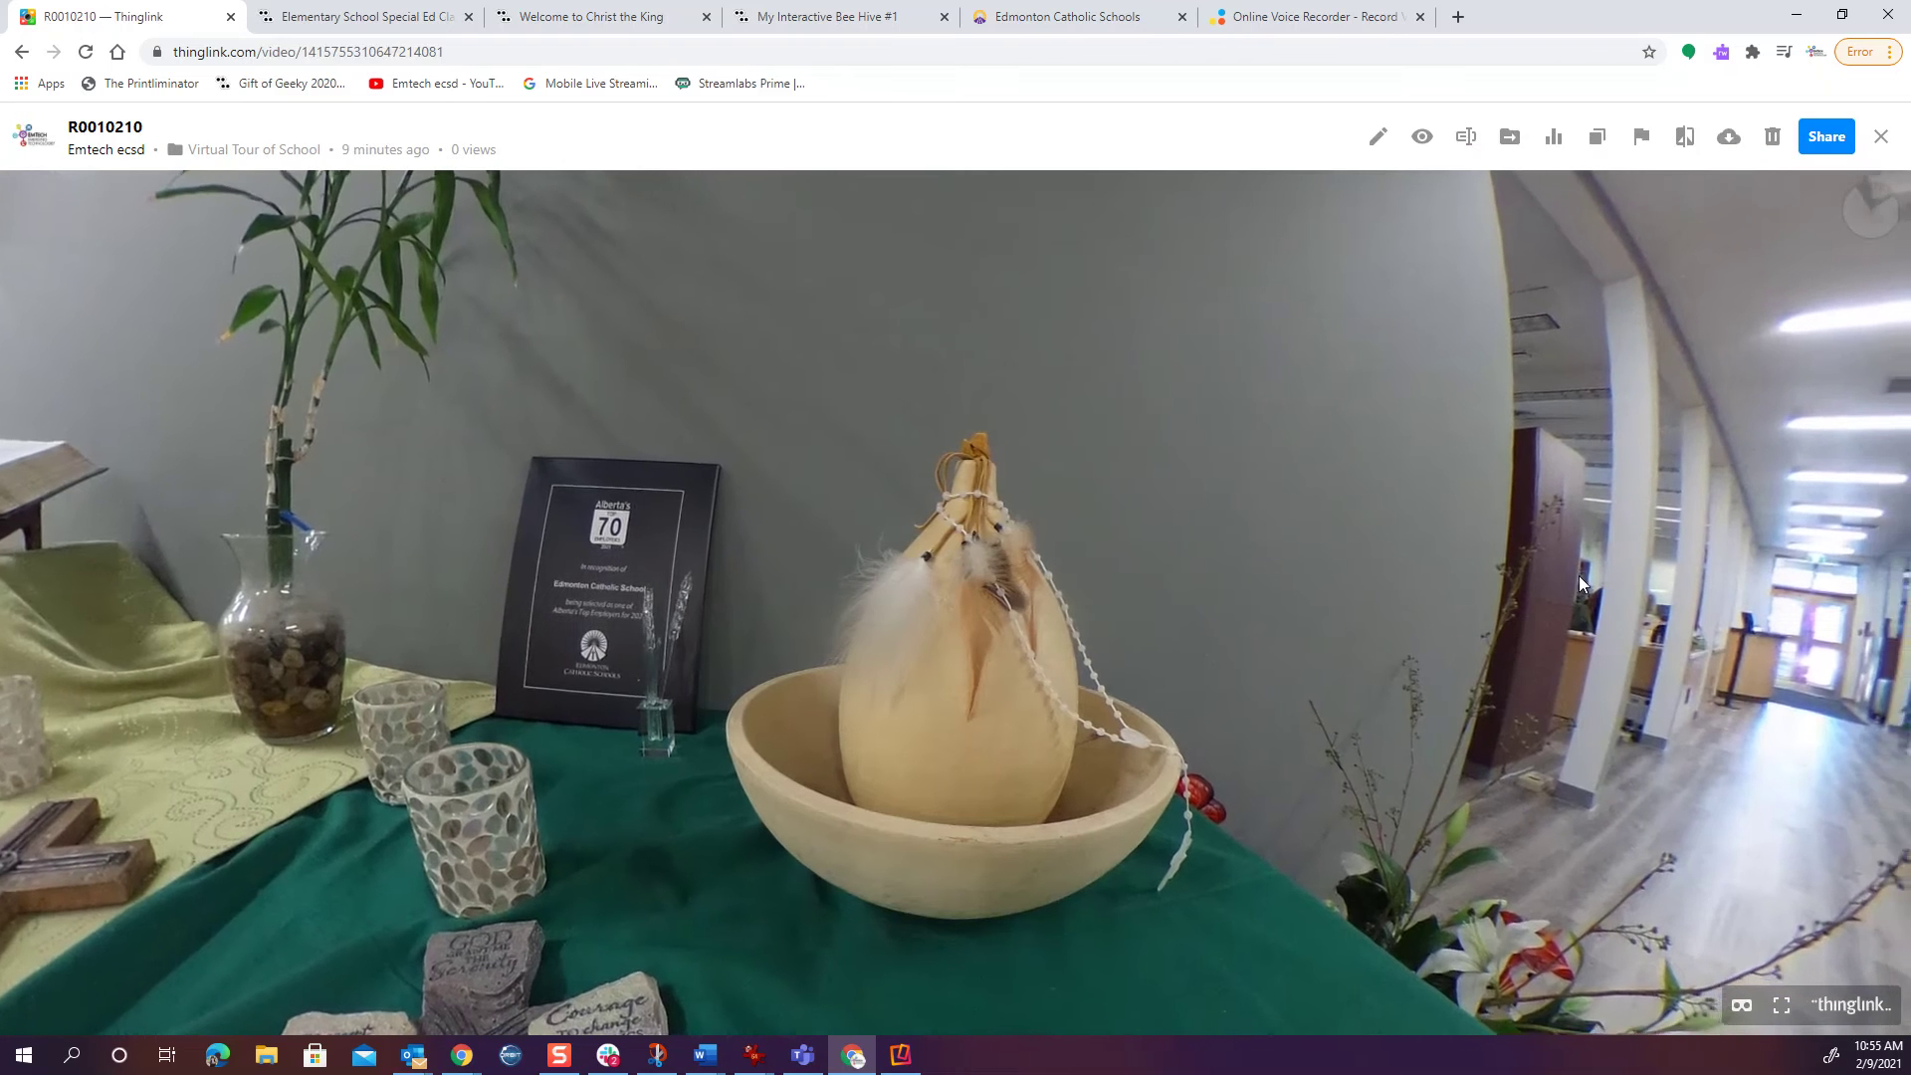
Test the Electric Playground hotspot in the hallway scene, then select the scene's web address
drag(1578, 575, 1048, 430)
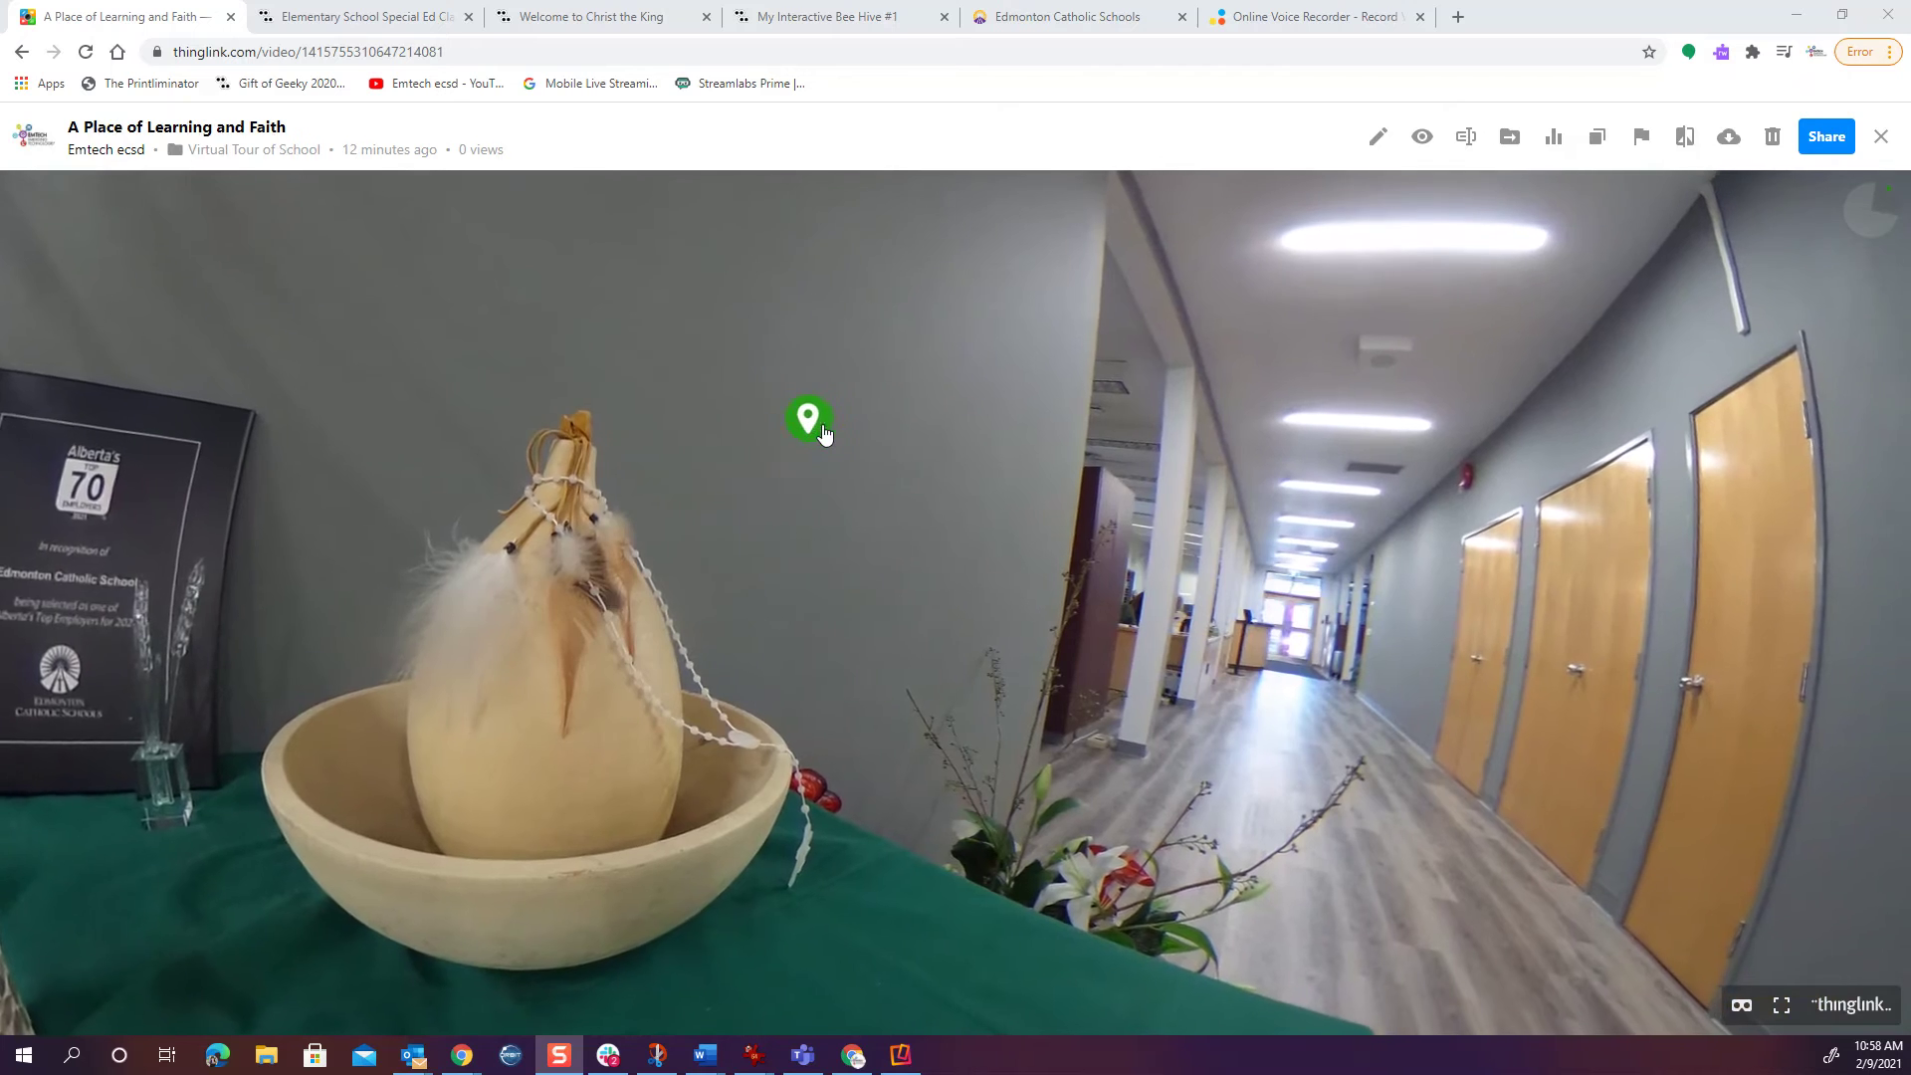
click(822, 432)
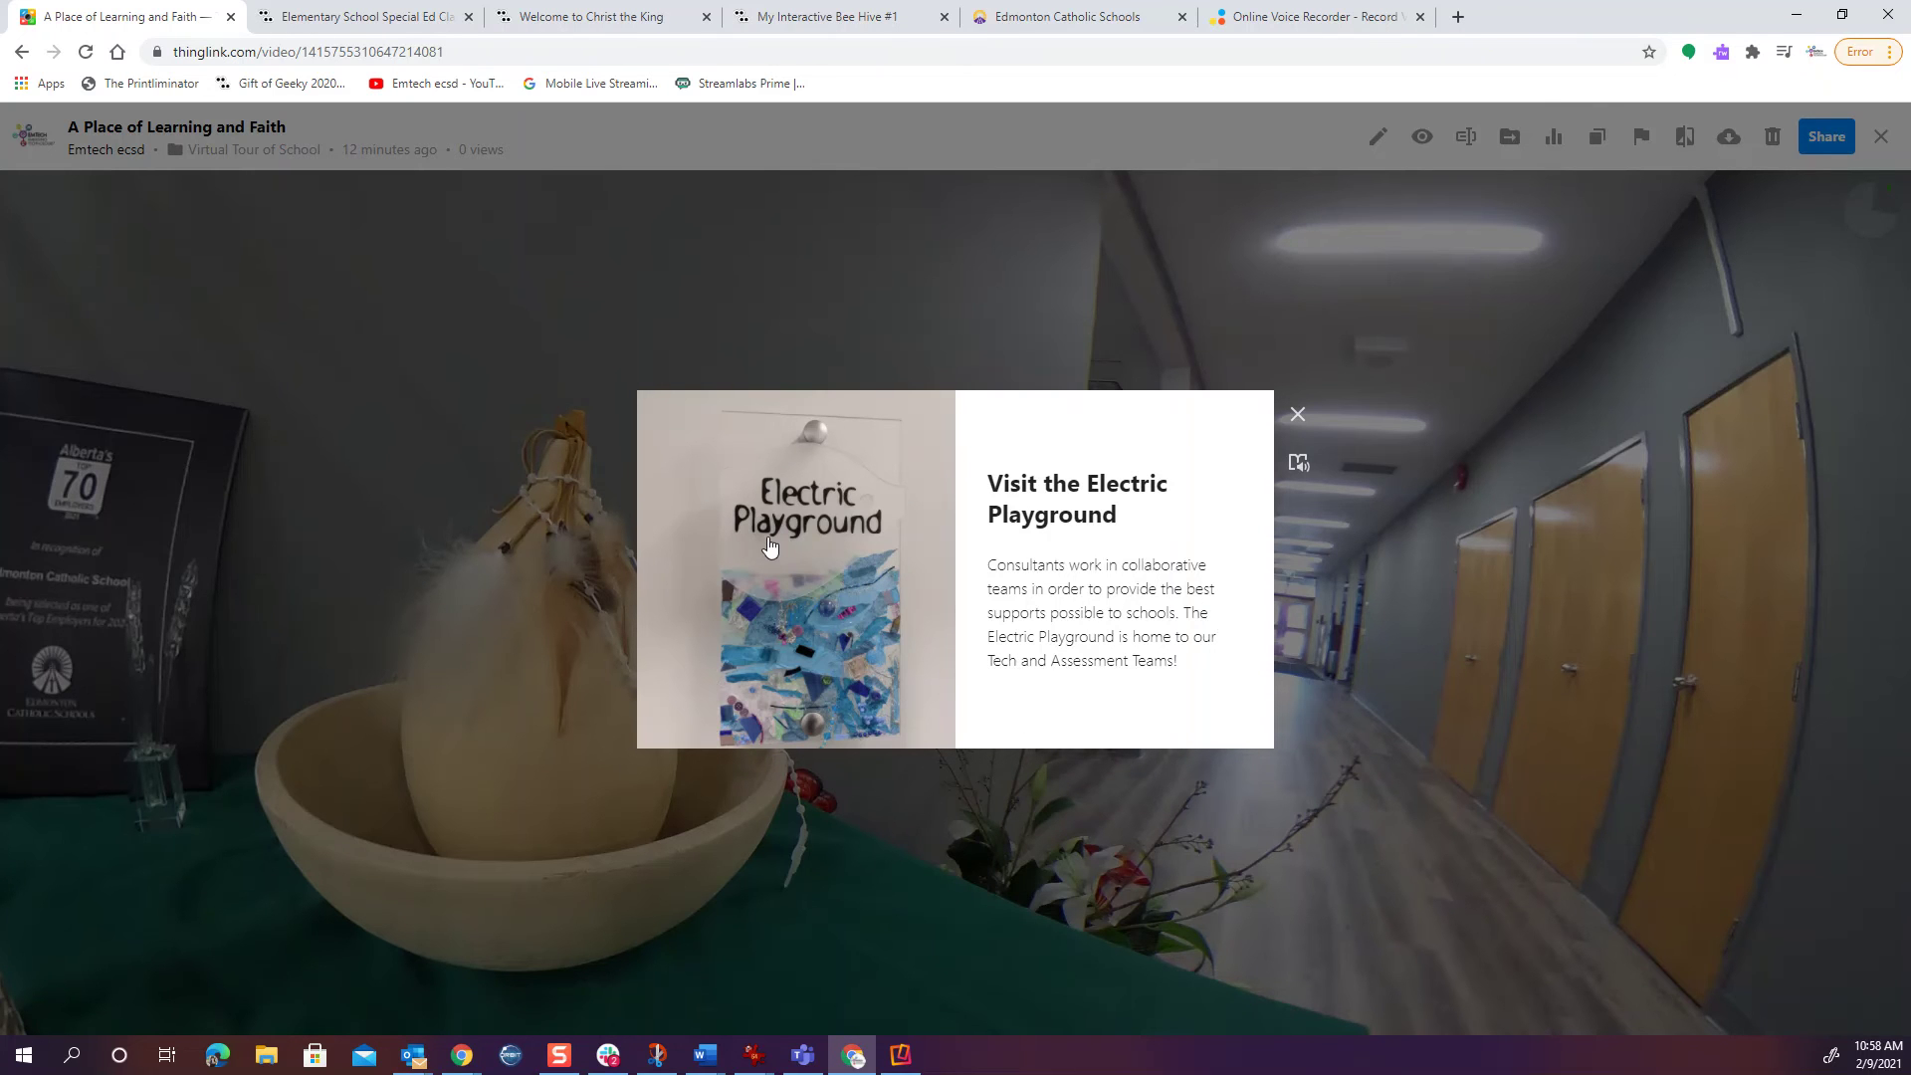
click(1296, 417)
drag(609, 577, 1007, 617)
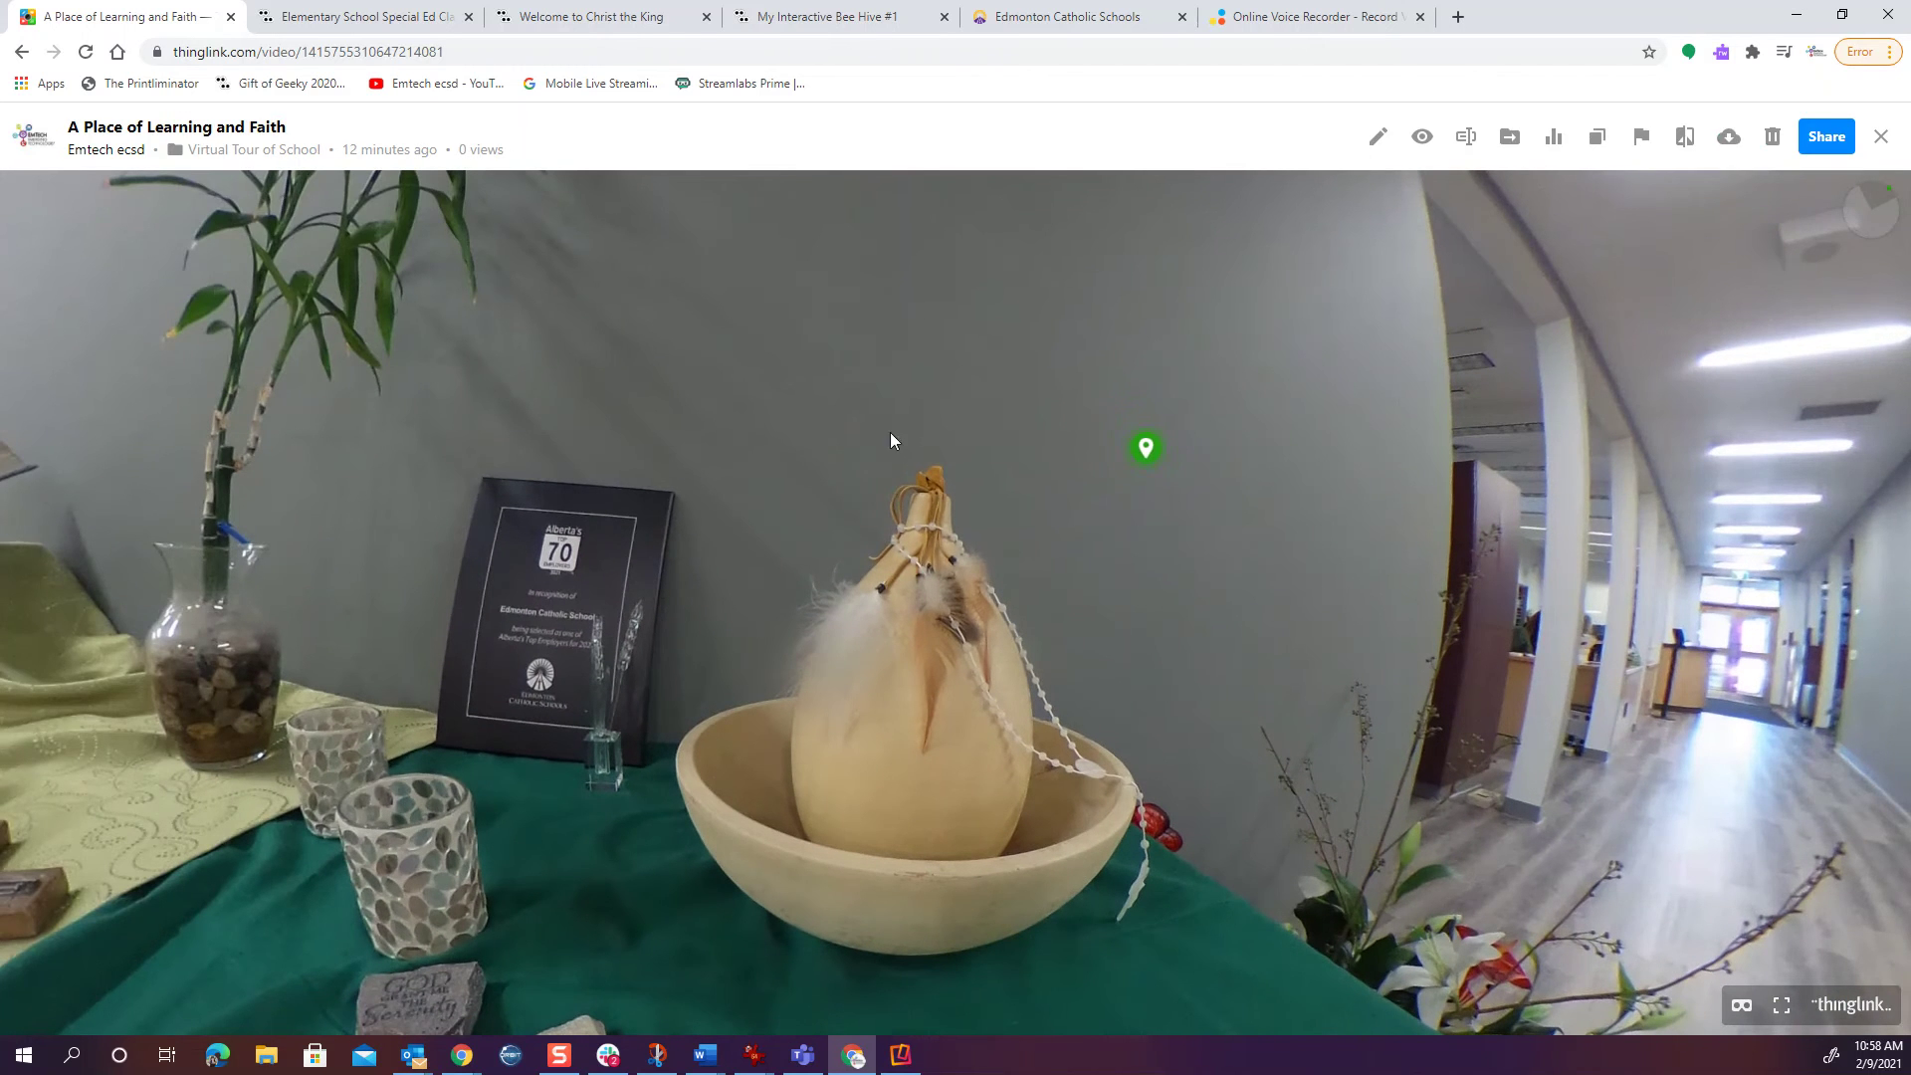
click(463, 52)
key(ctrl+c)
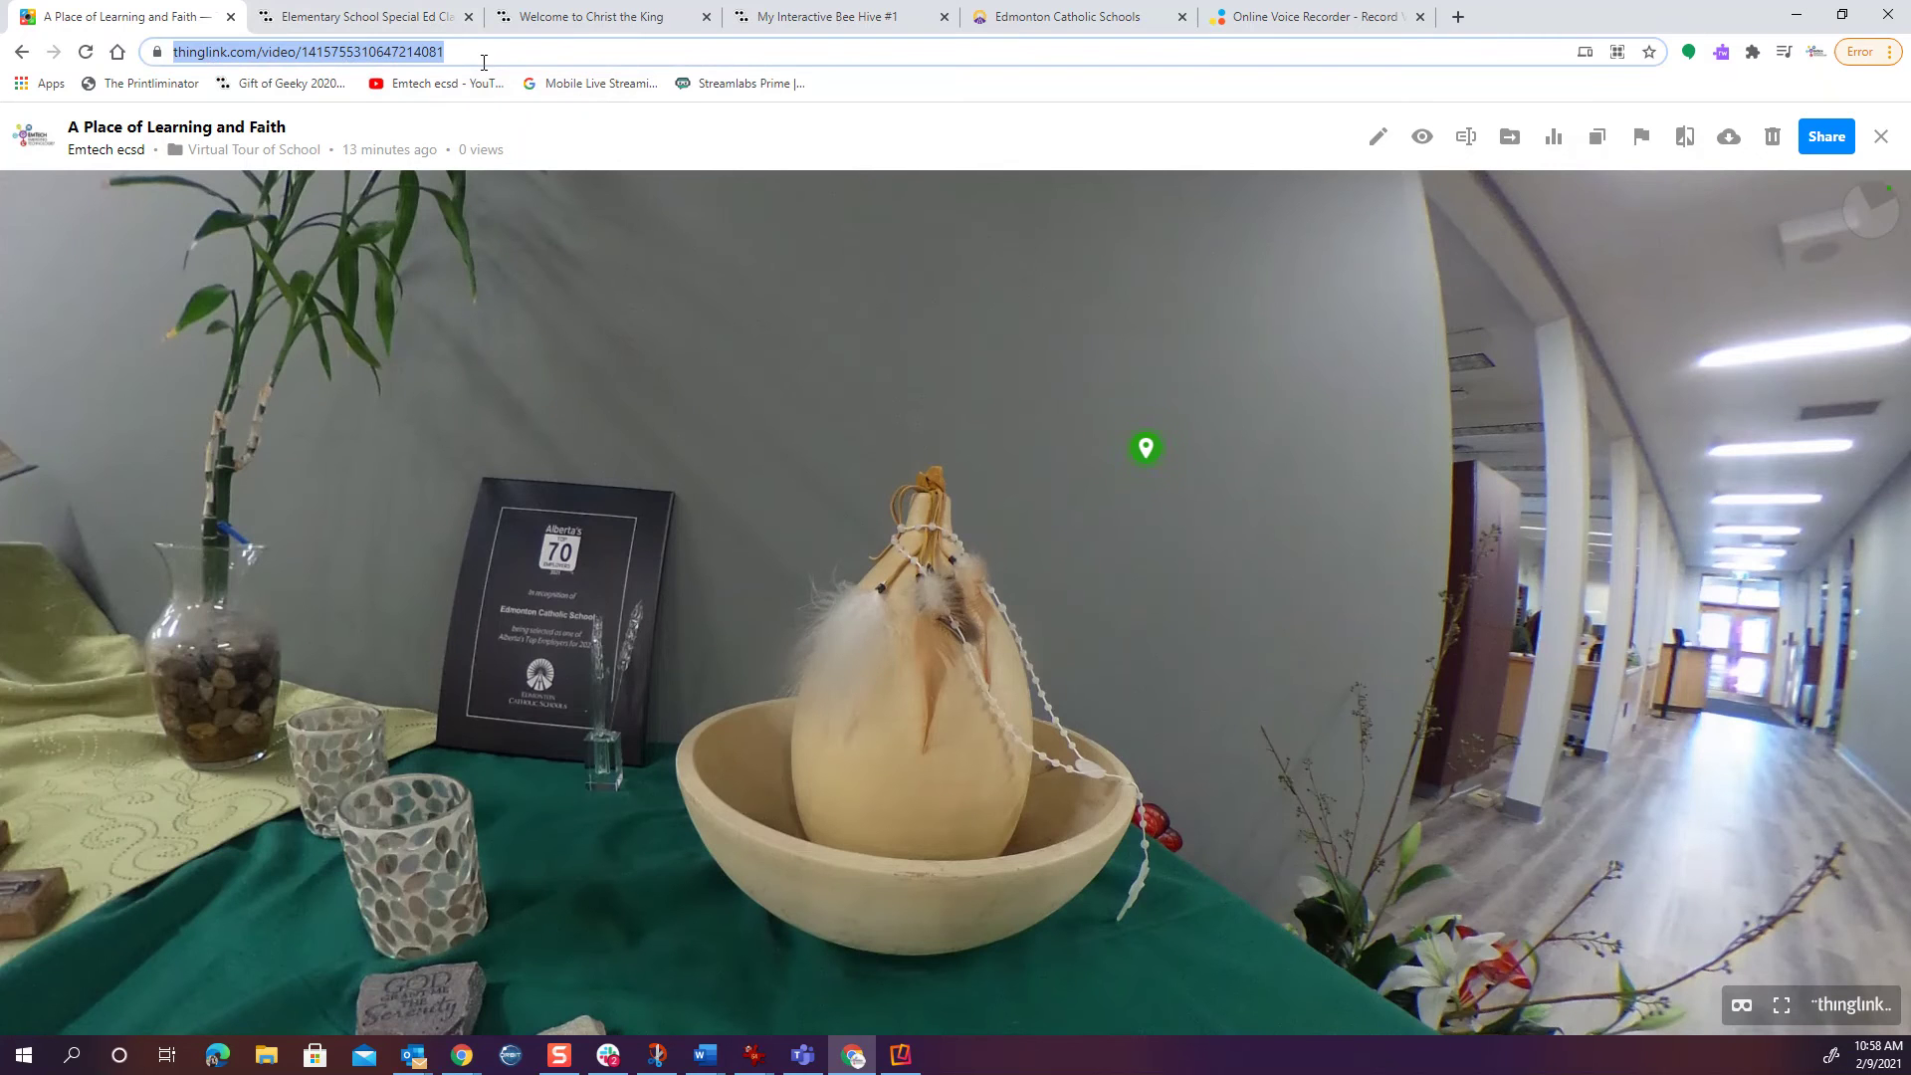
Add a text-and-media tag to the street scene with the hallway scene's URL pasted as its button link
click(29, 137)
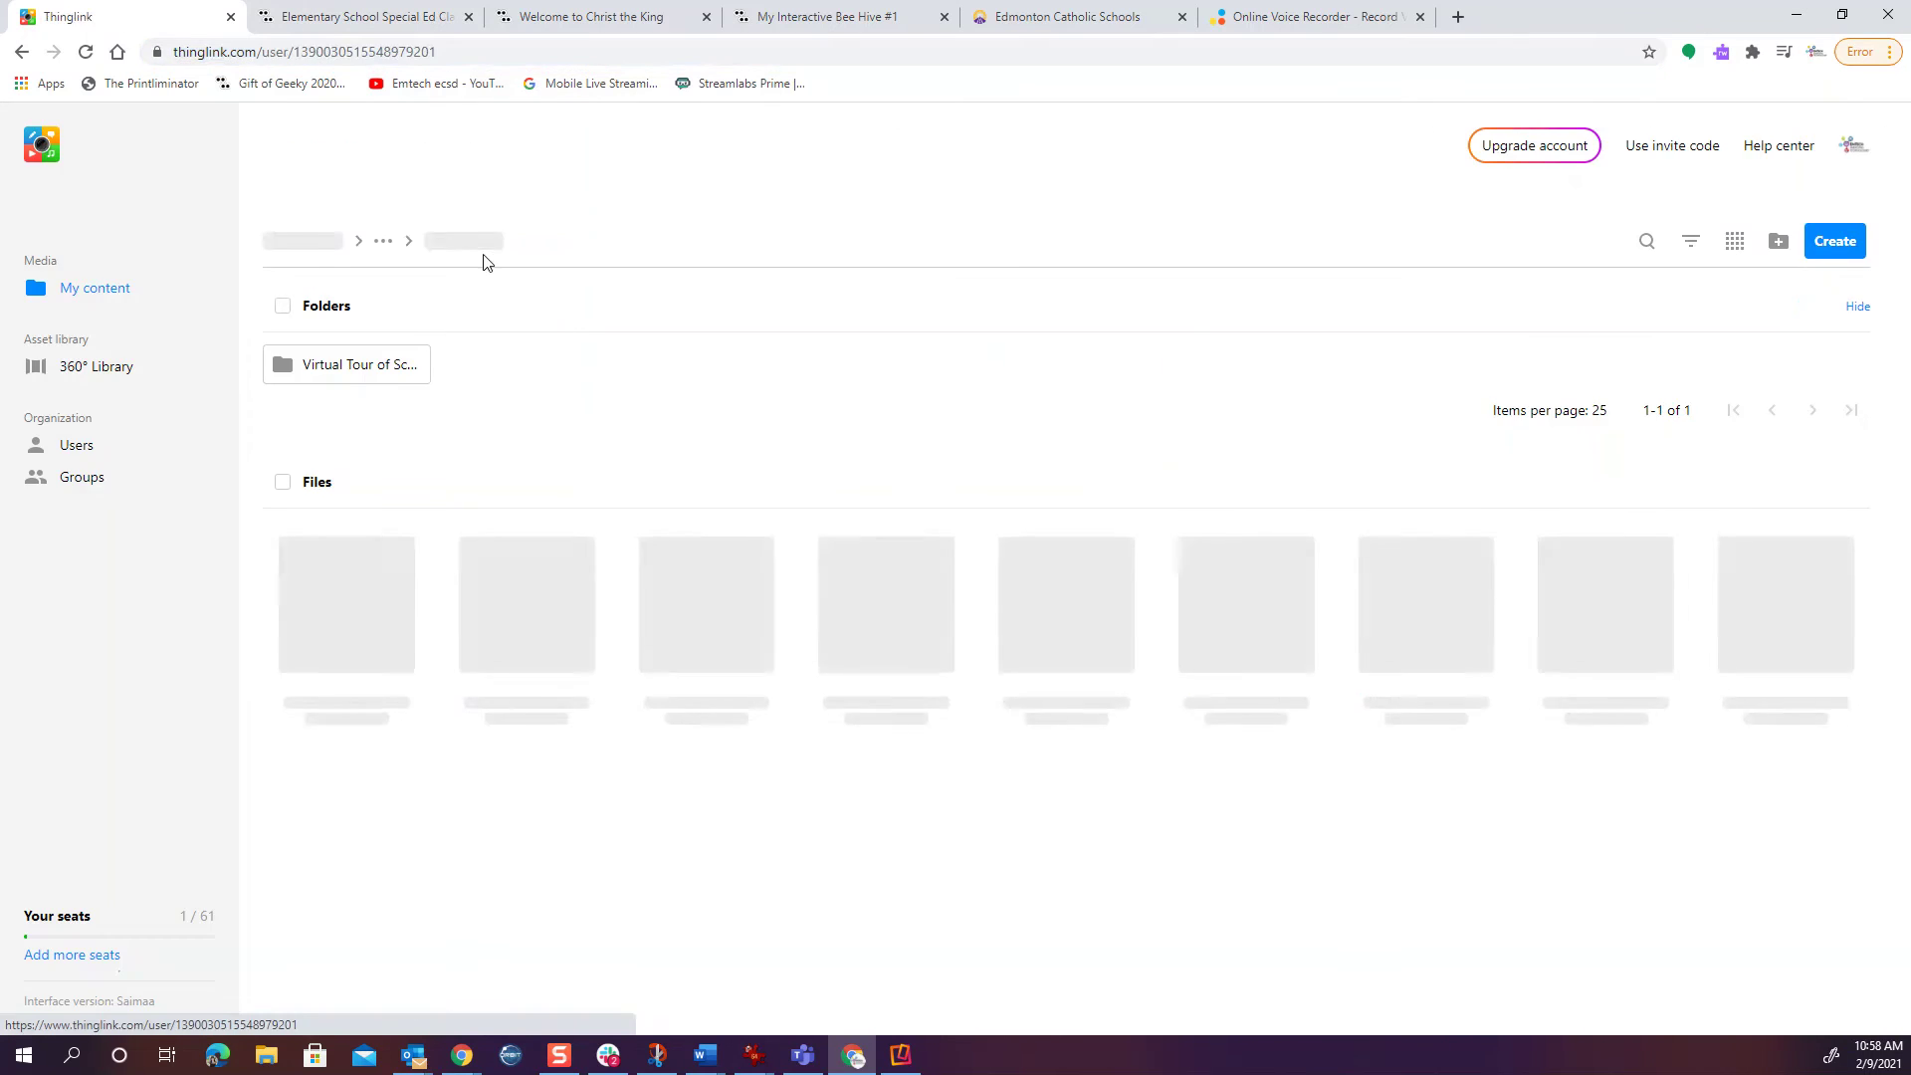
click(365, 370)
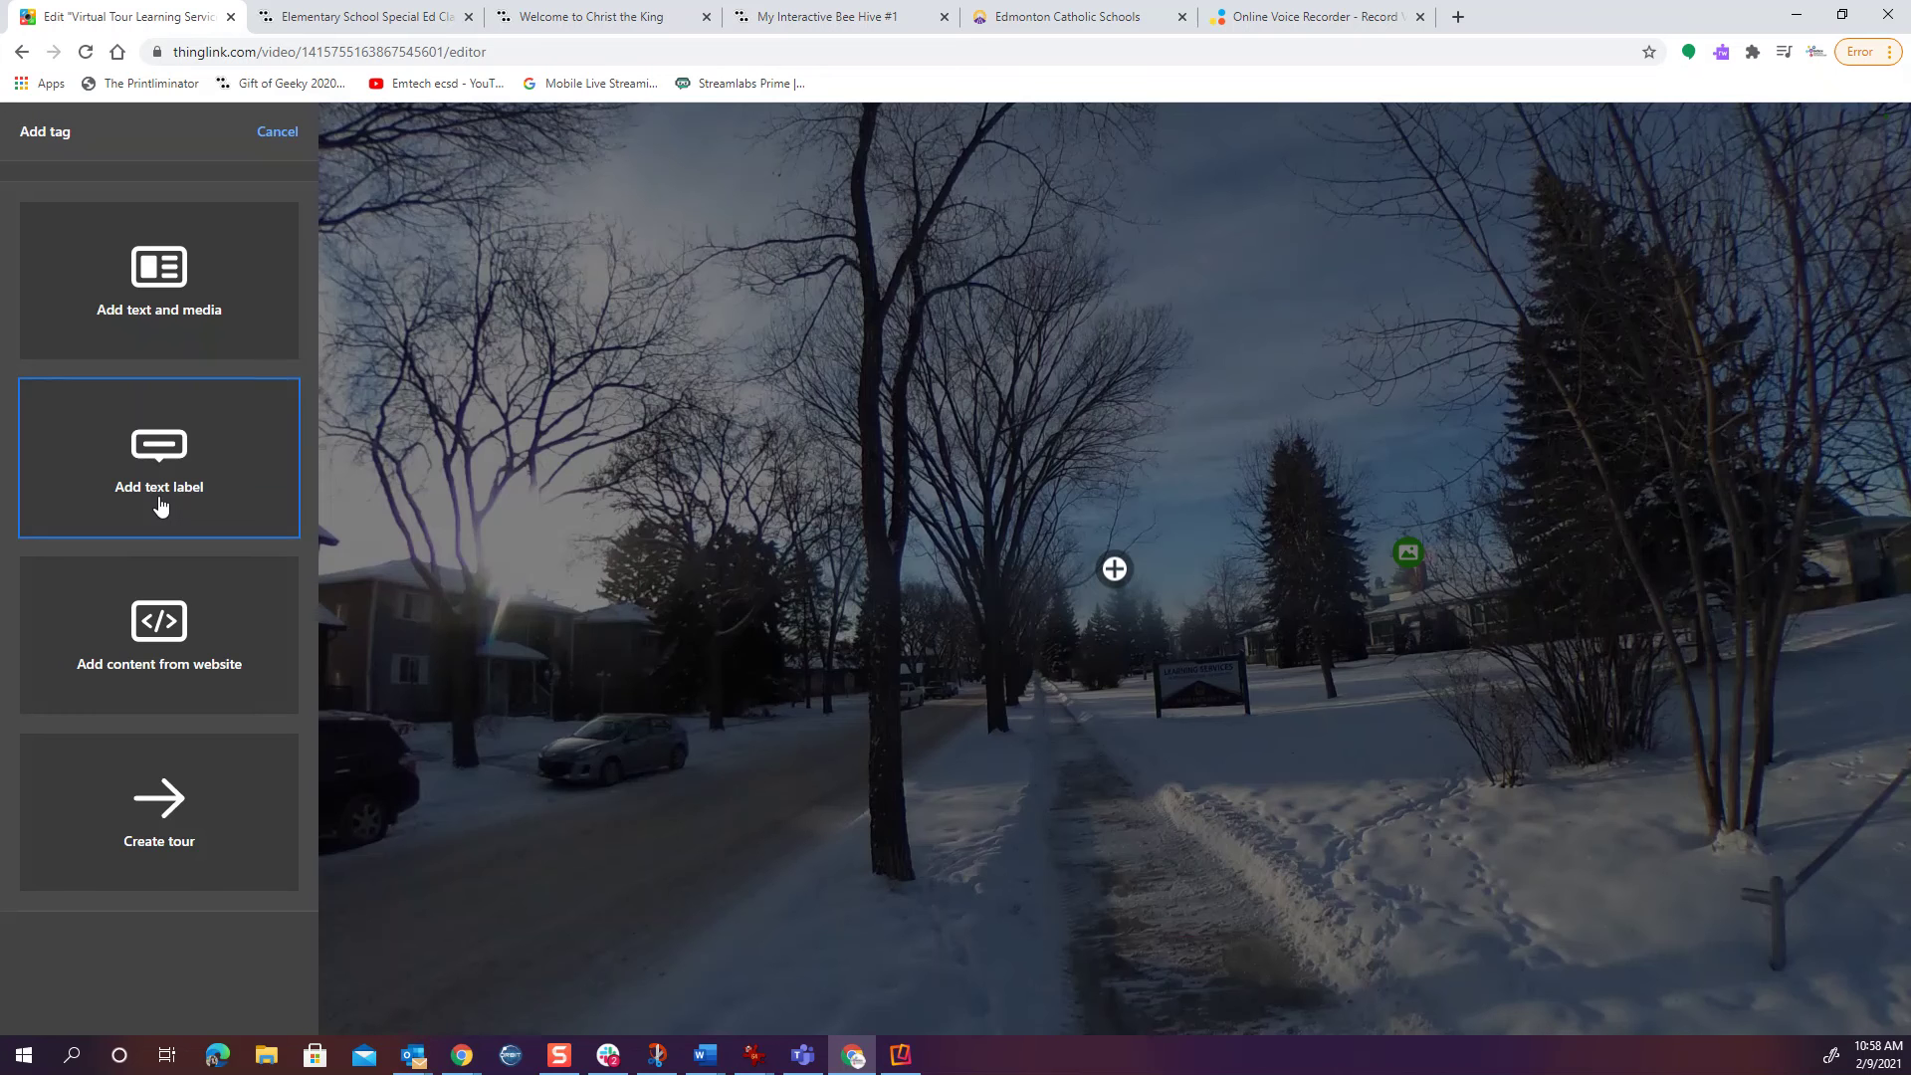
click(104, 310)
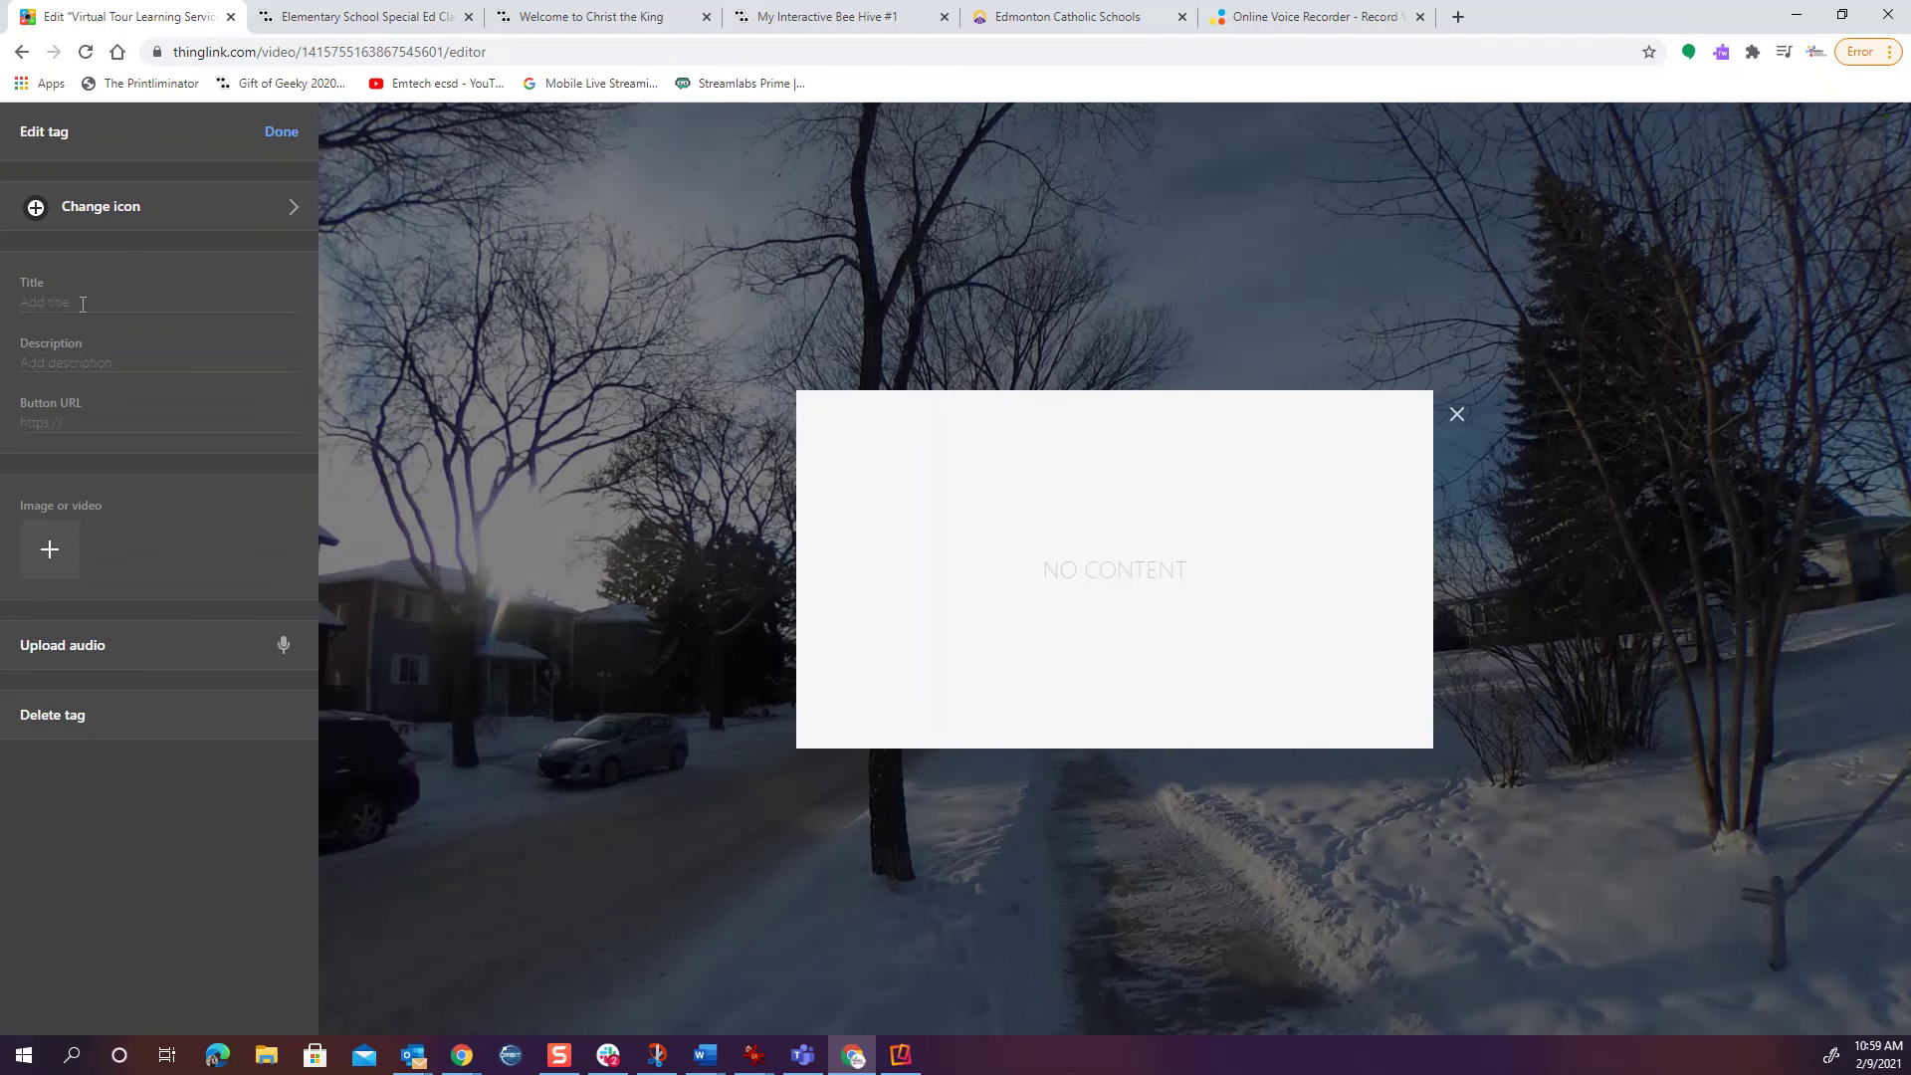
click(70, 418)
key(ctrl+v)
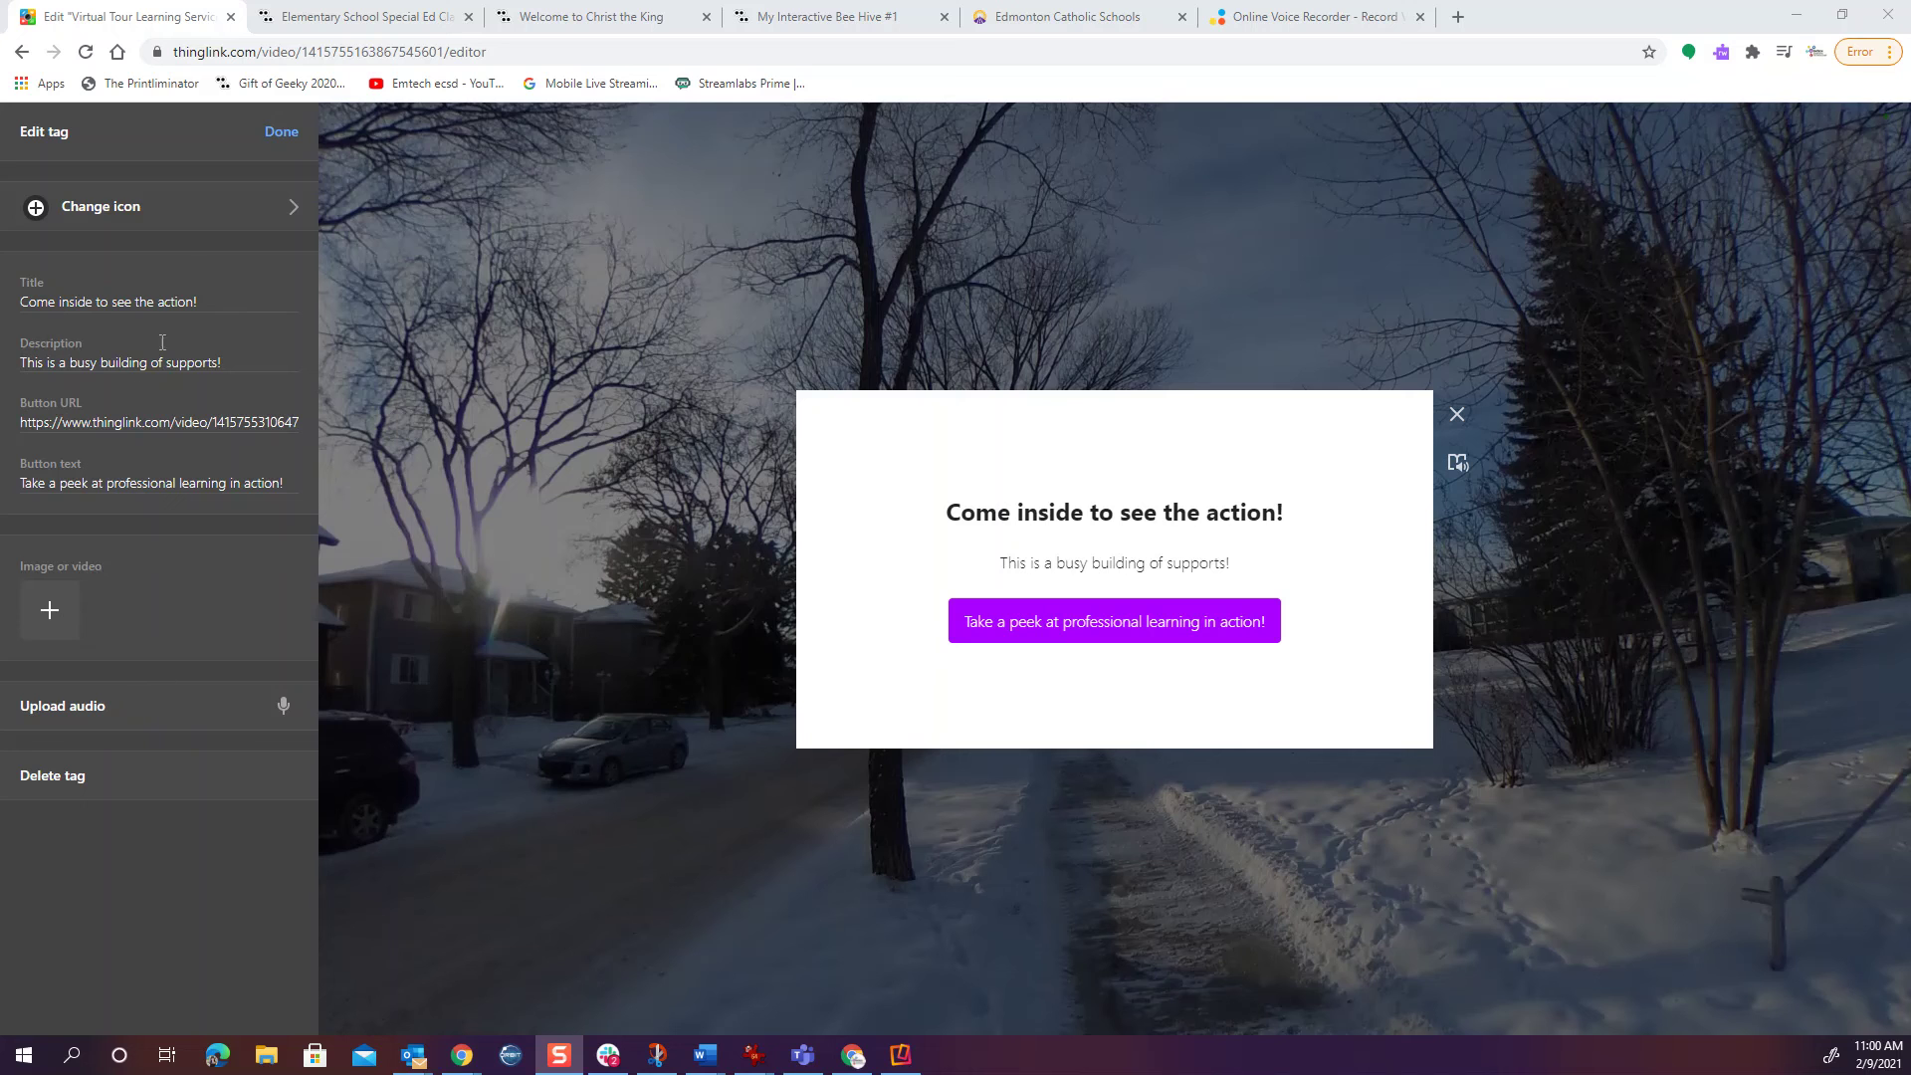
Change the tag's icon to a green right arrow
click(288, 208)
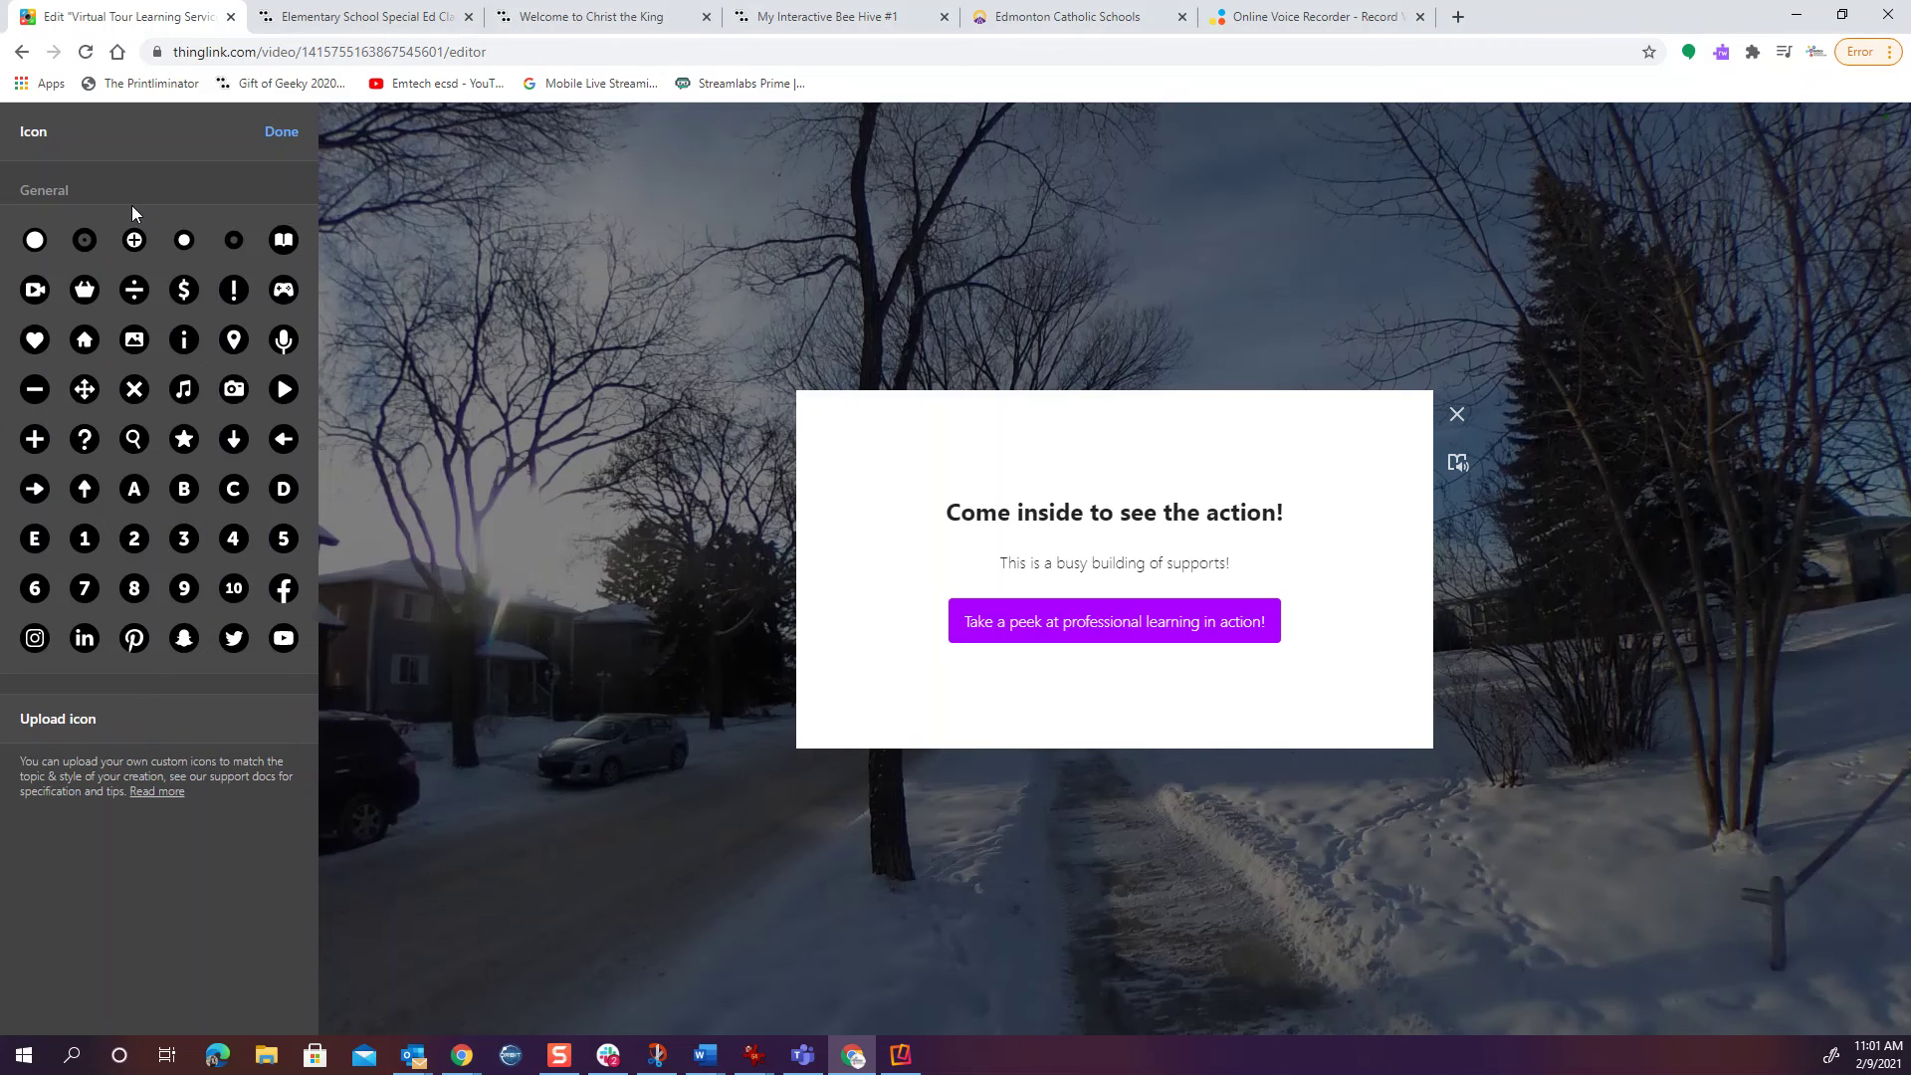
click(38, 492)
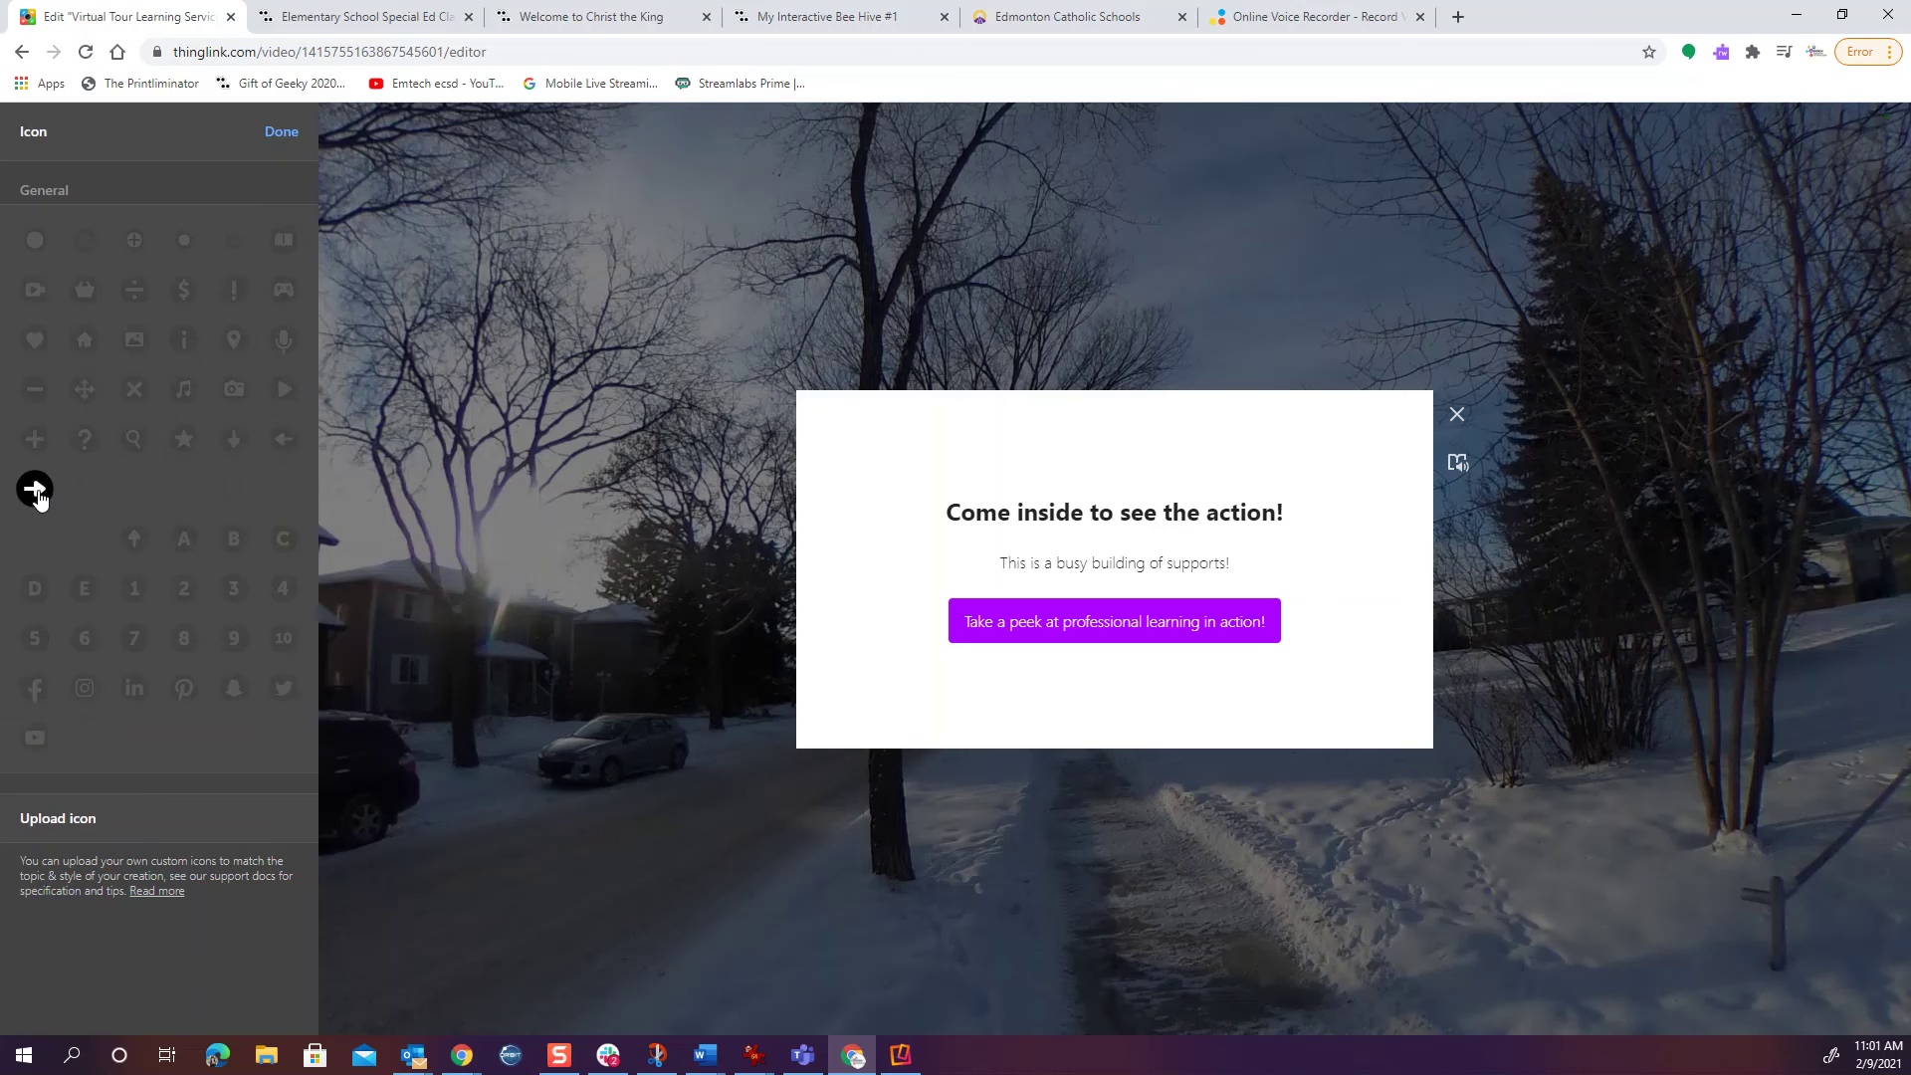
click(187, 491)
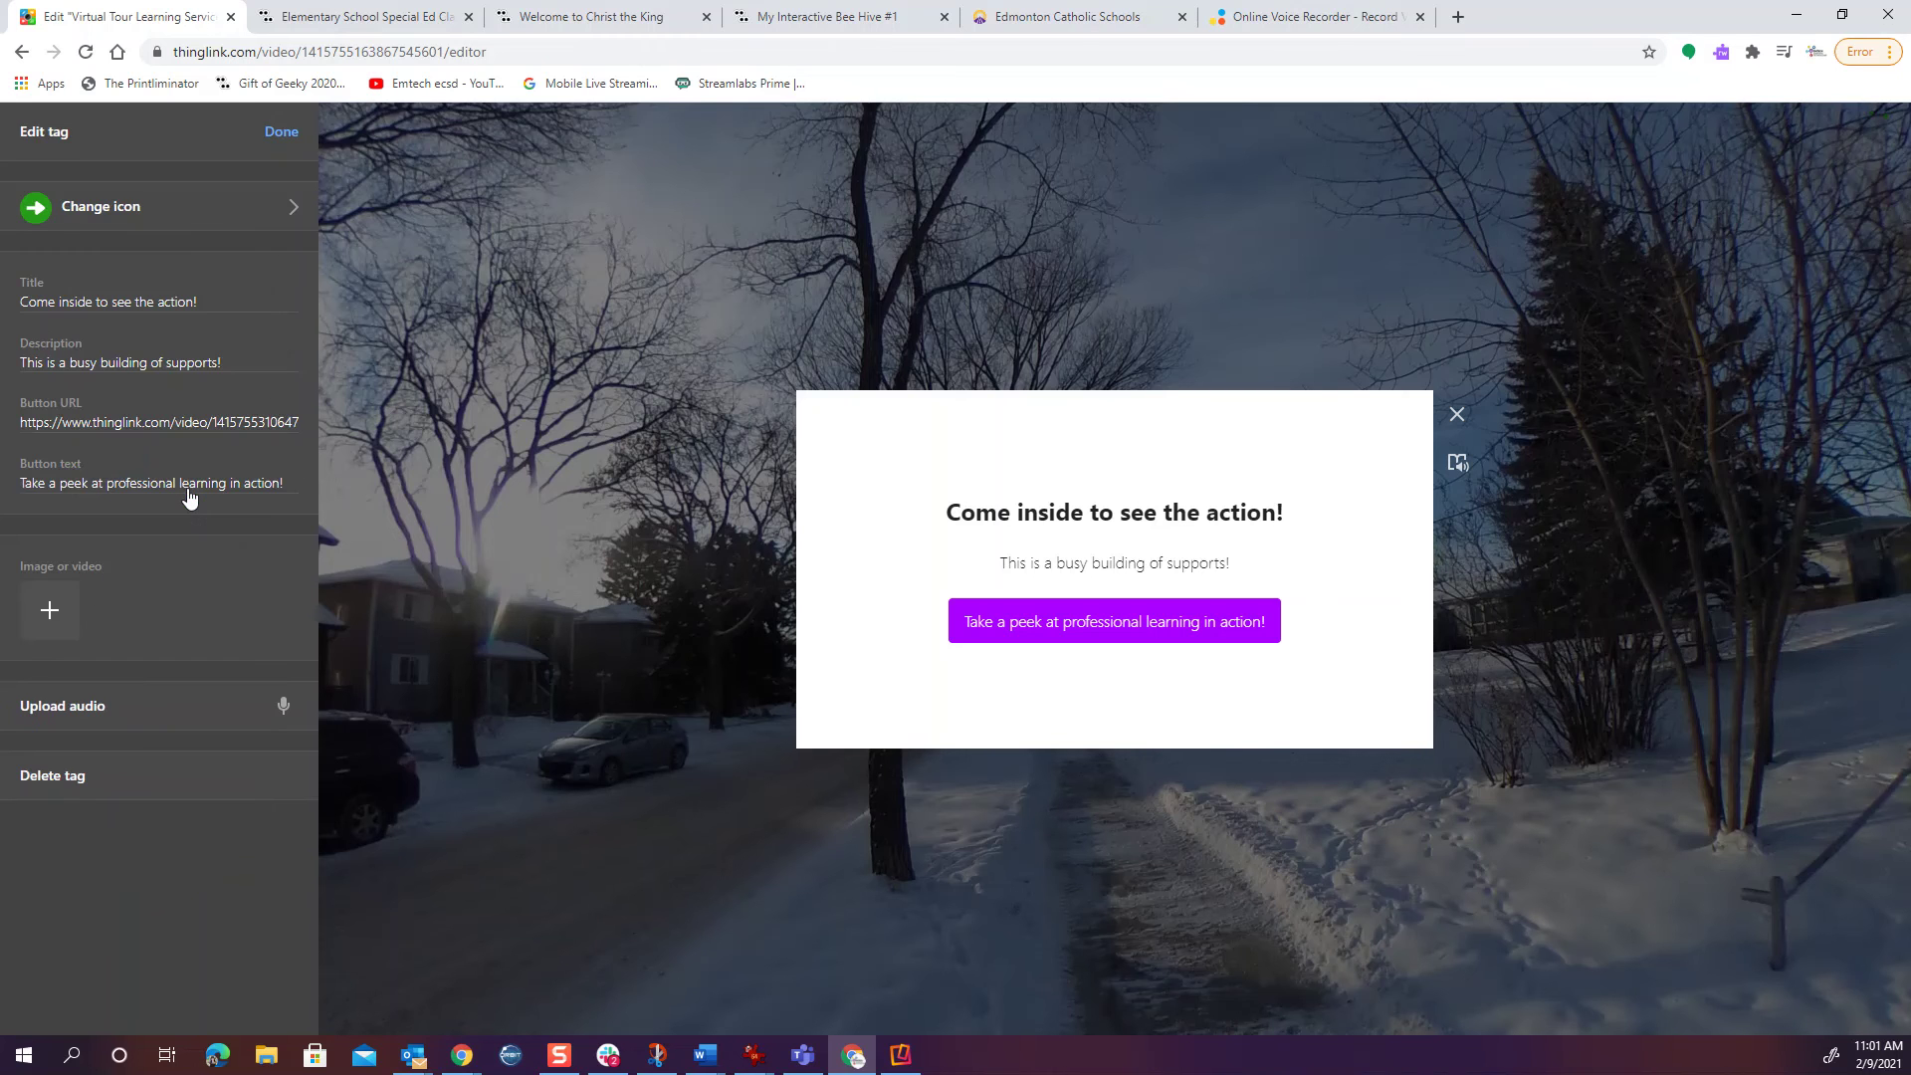
Finish the arrow tag and reposition it onto the snow, moving the image tag toward the sign
click(280, 135)
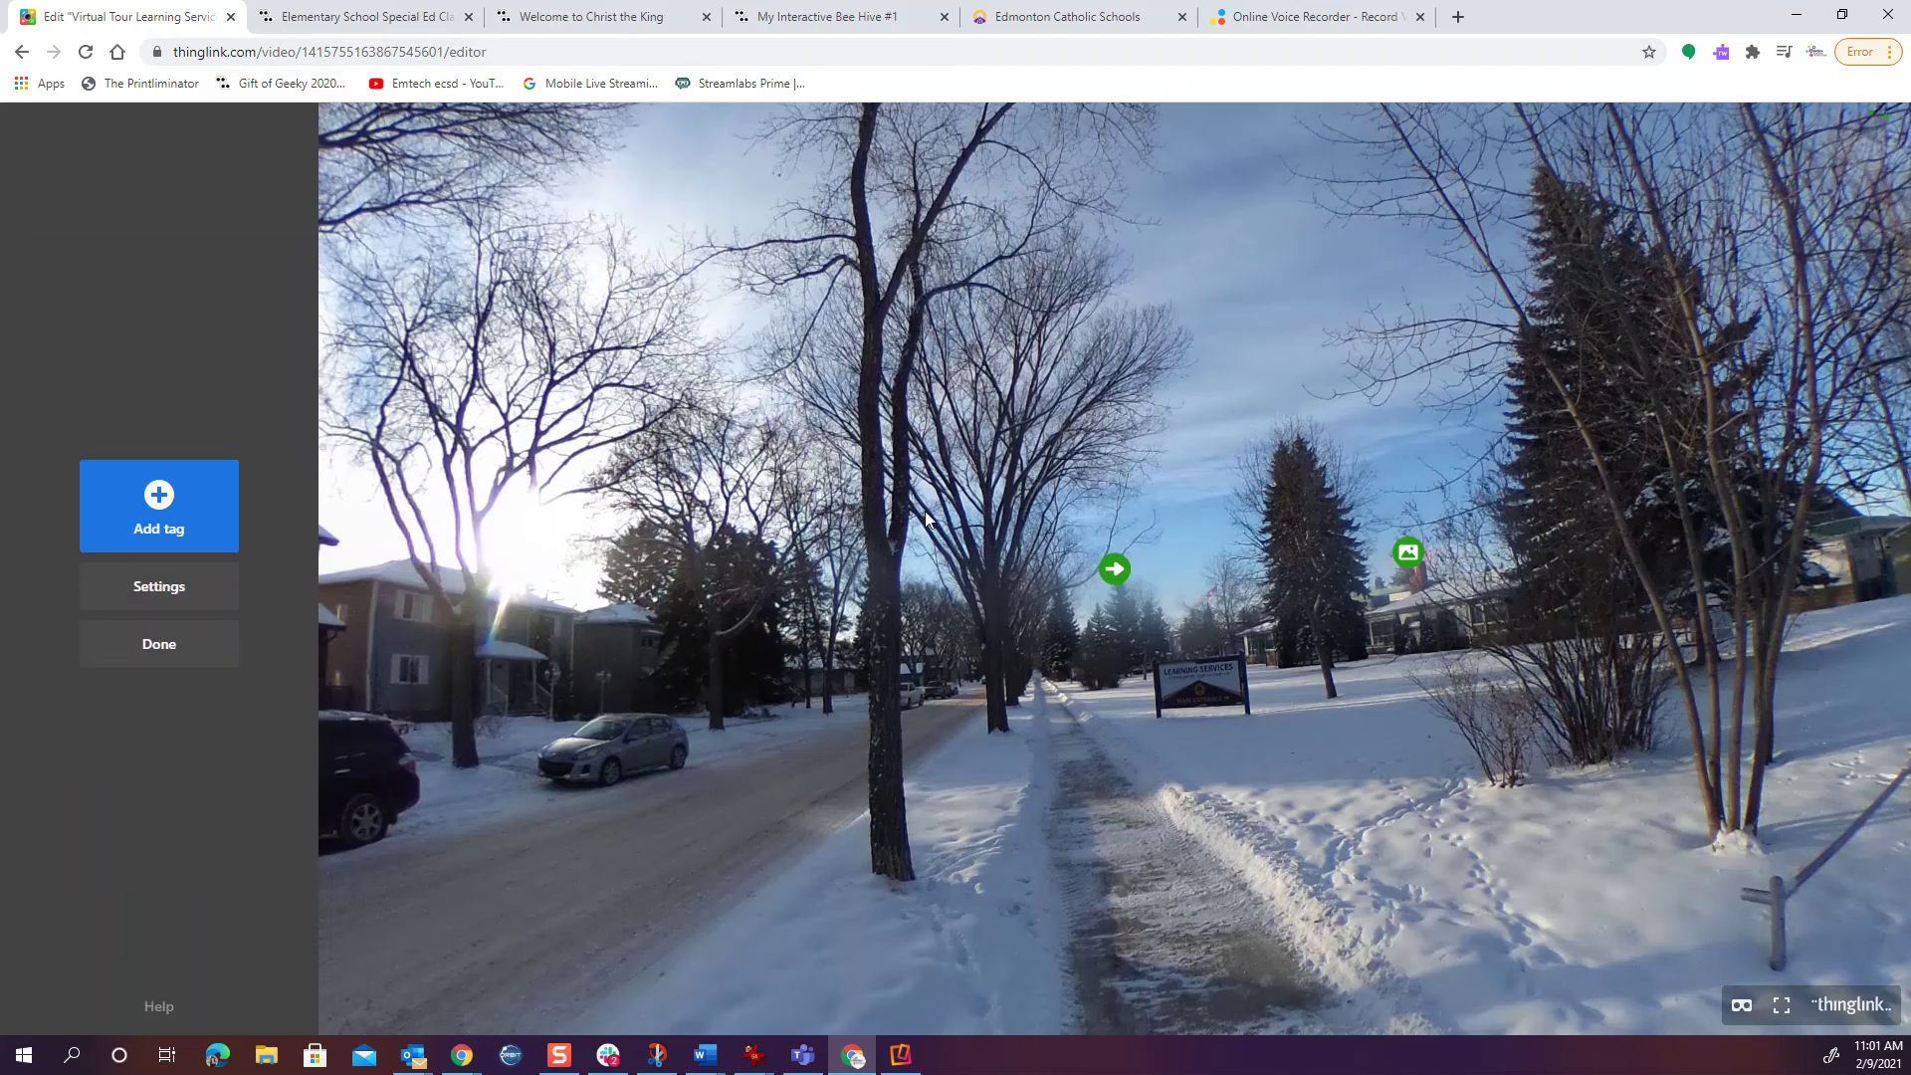
drag(1135, 580, 1314, 768)
drag(1407, 553, 1183, 592)
drag(1294, 758, 1366, 732)
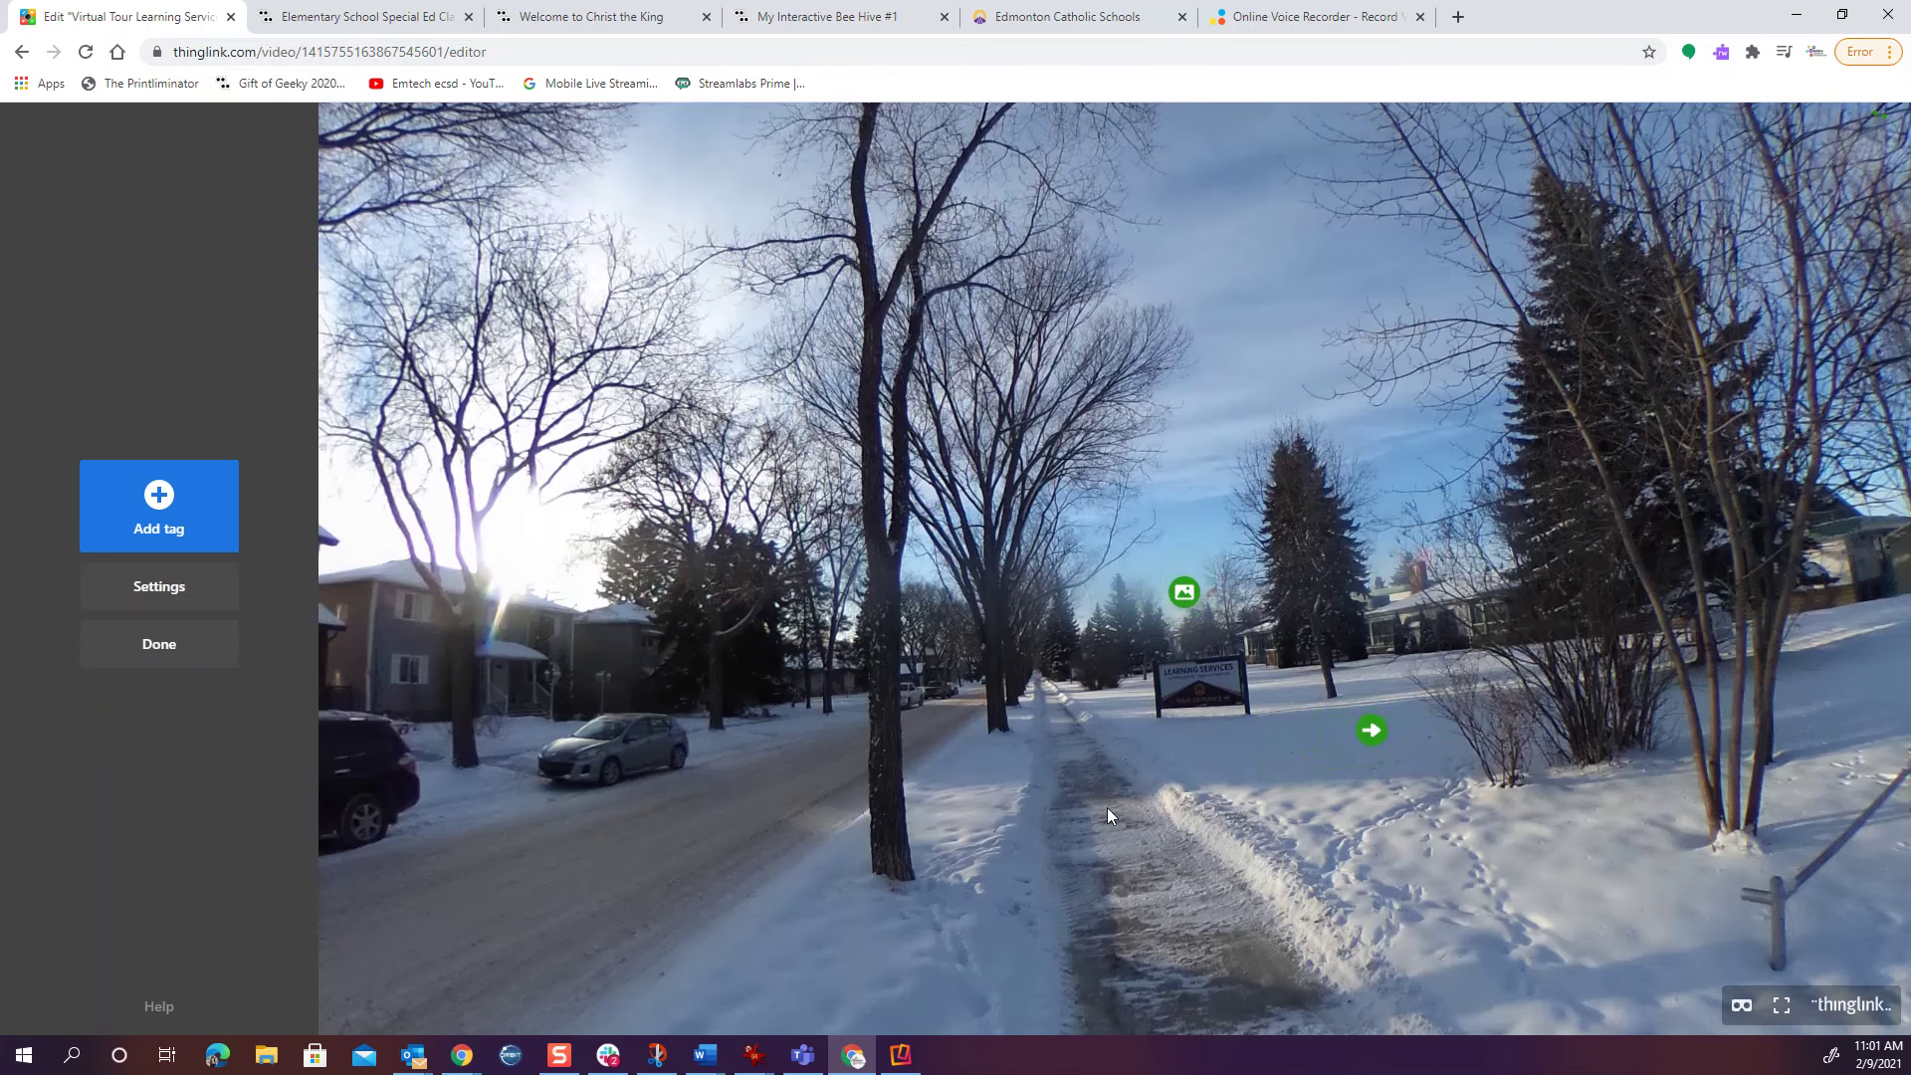
Test the arrow tag's link and turn the hallway scene to face the table with the cross
drag(1096, 809, 763, 694)
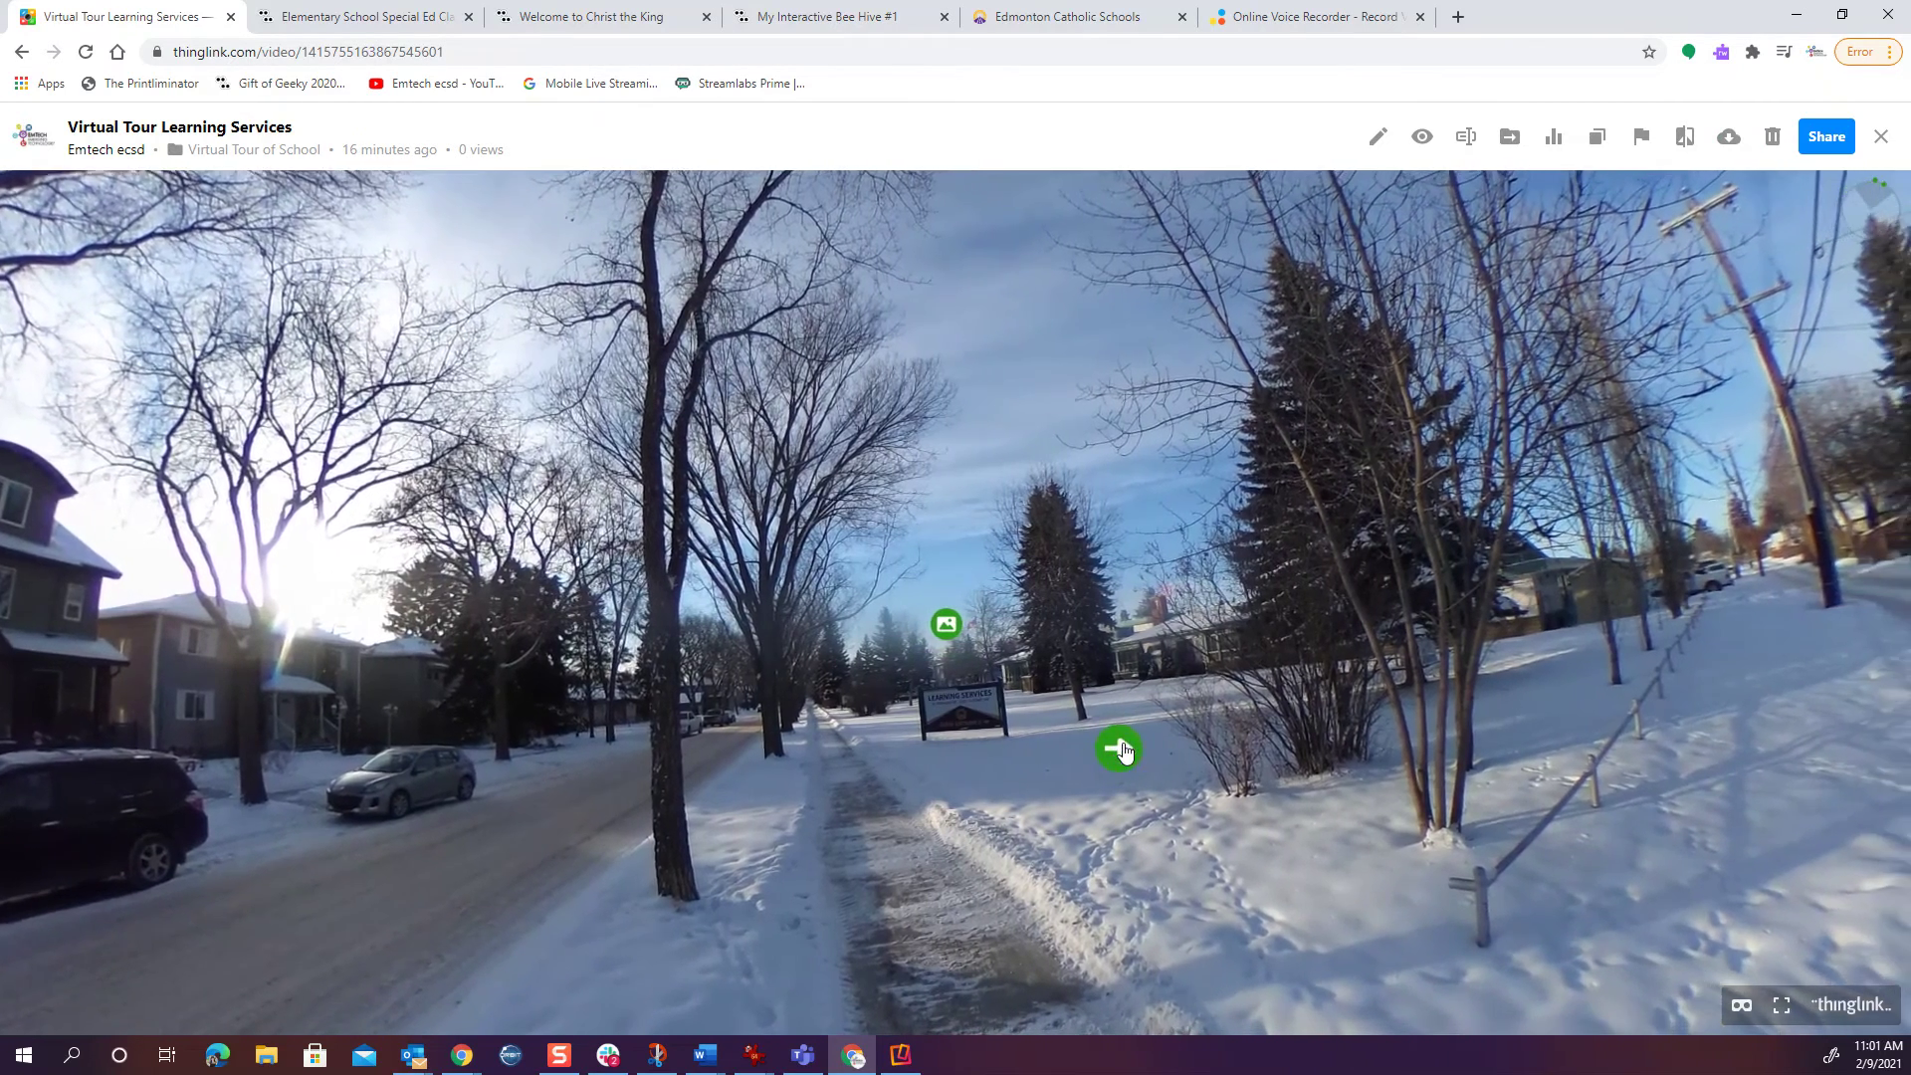
click(1121, 748)
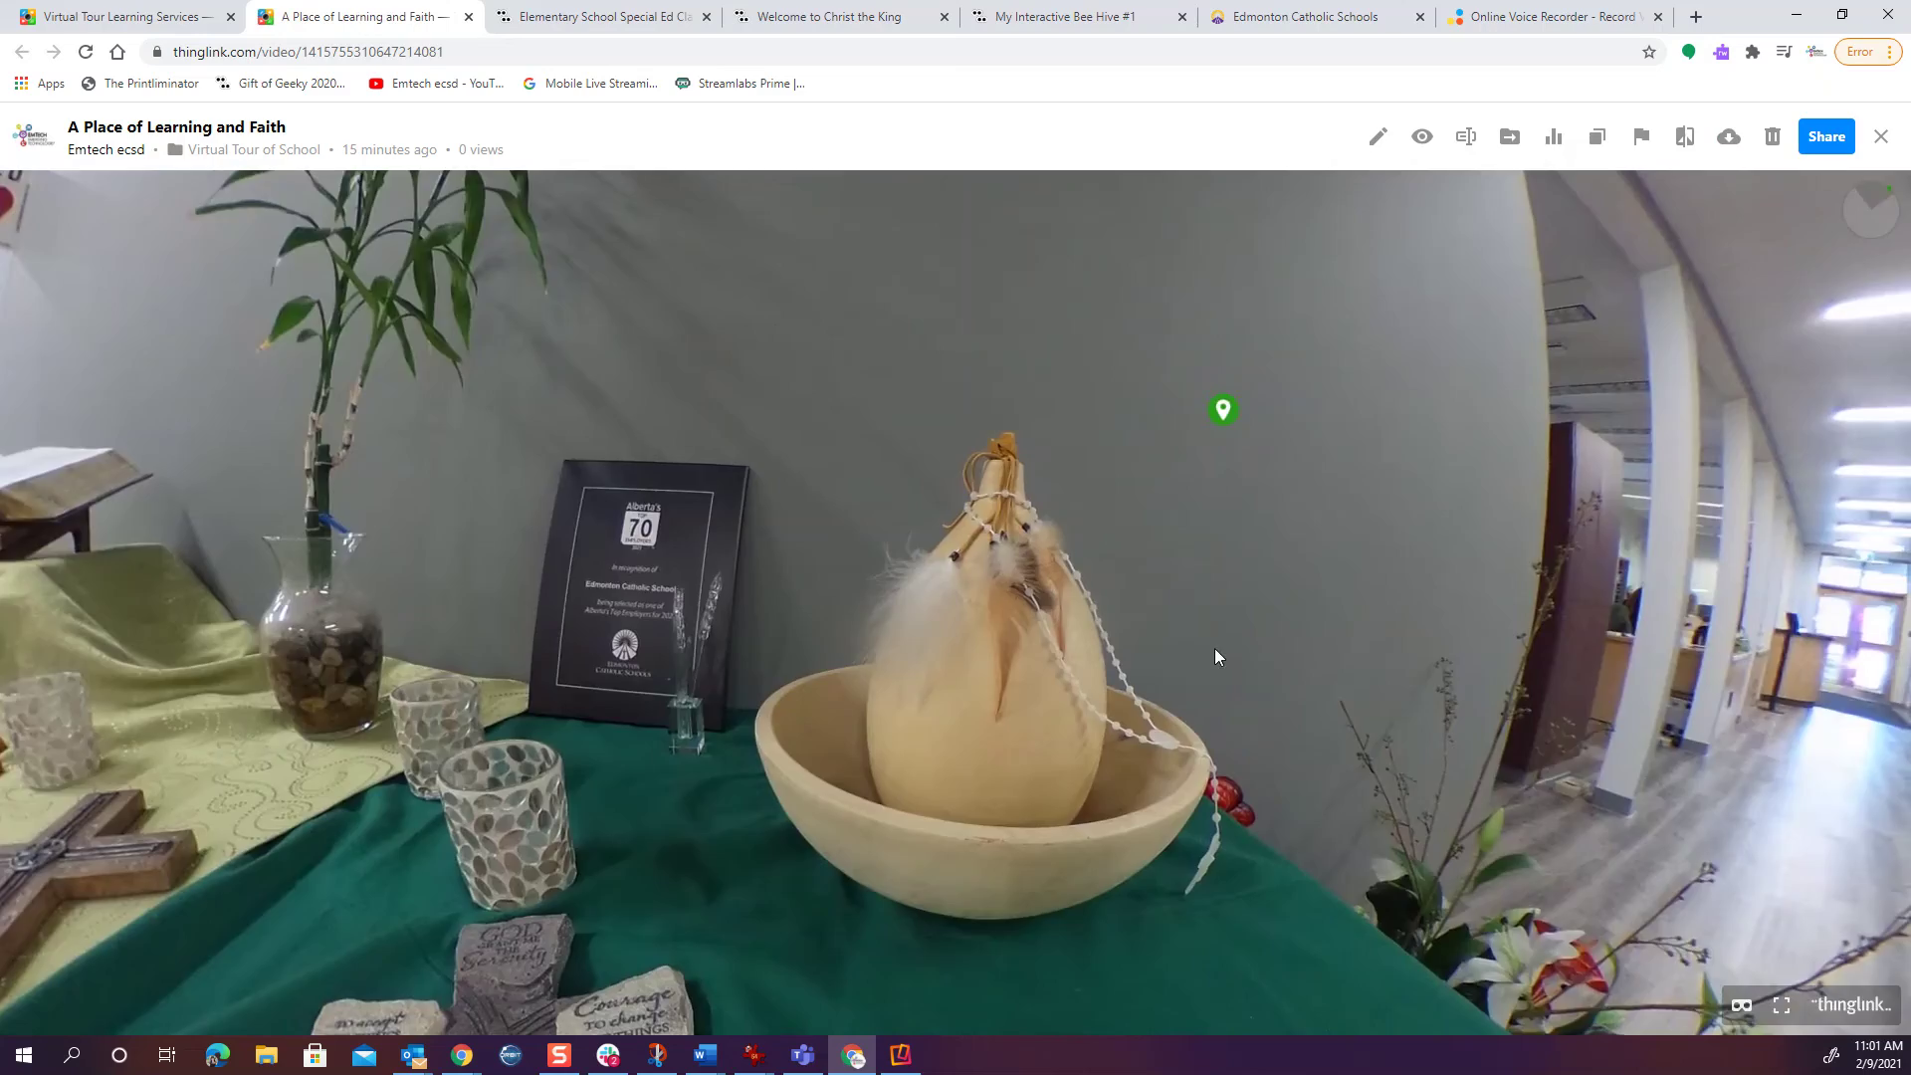
mouse_move(1214, 648)
mouse_down()
mouse_move(361, 555)
mouse_move(642, 525)
mouse_up()
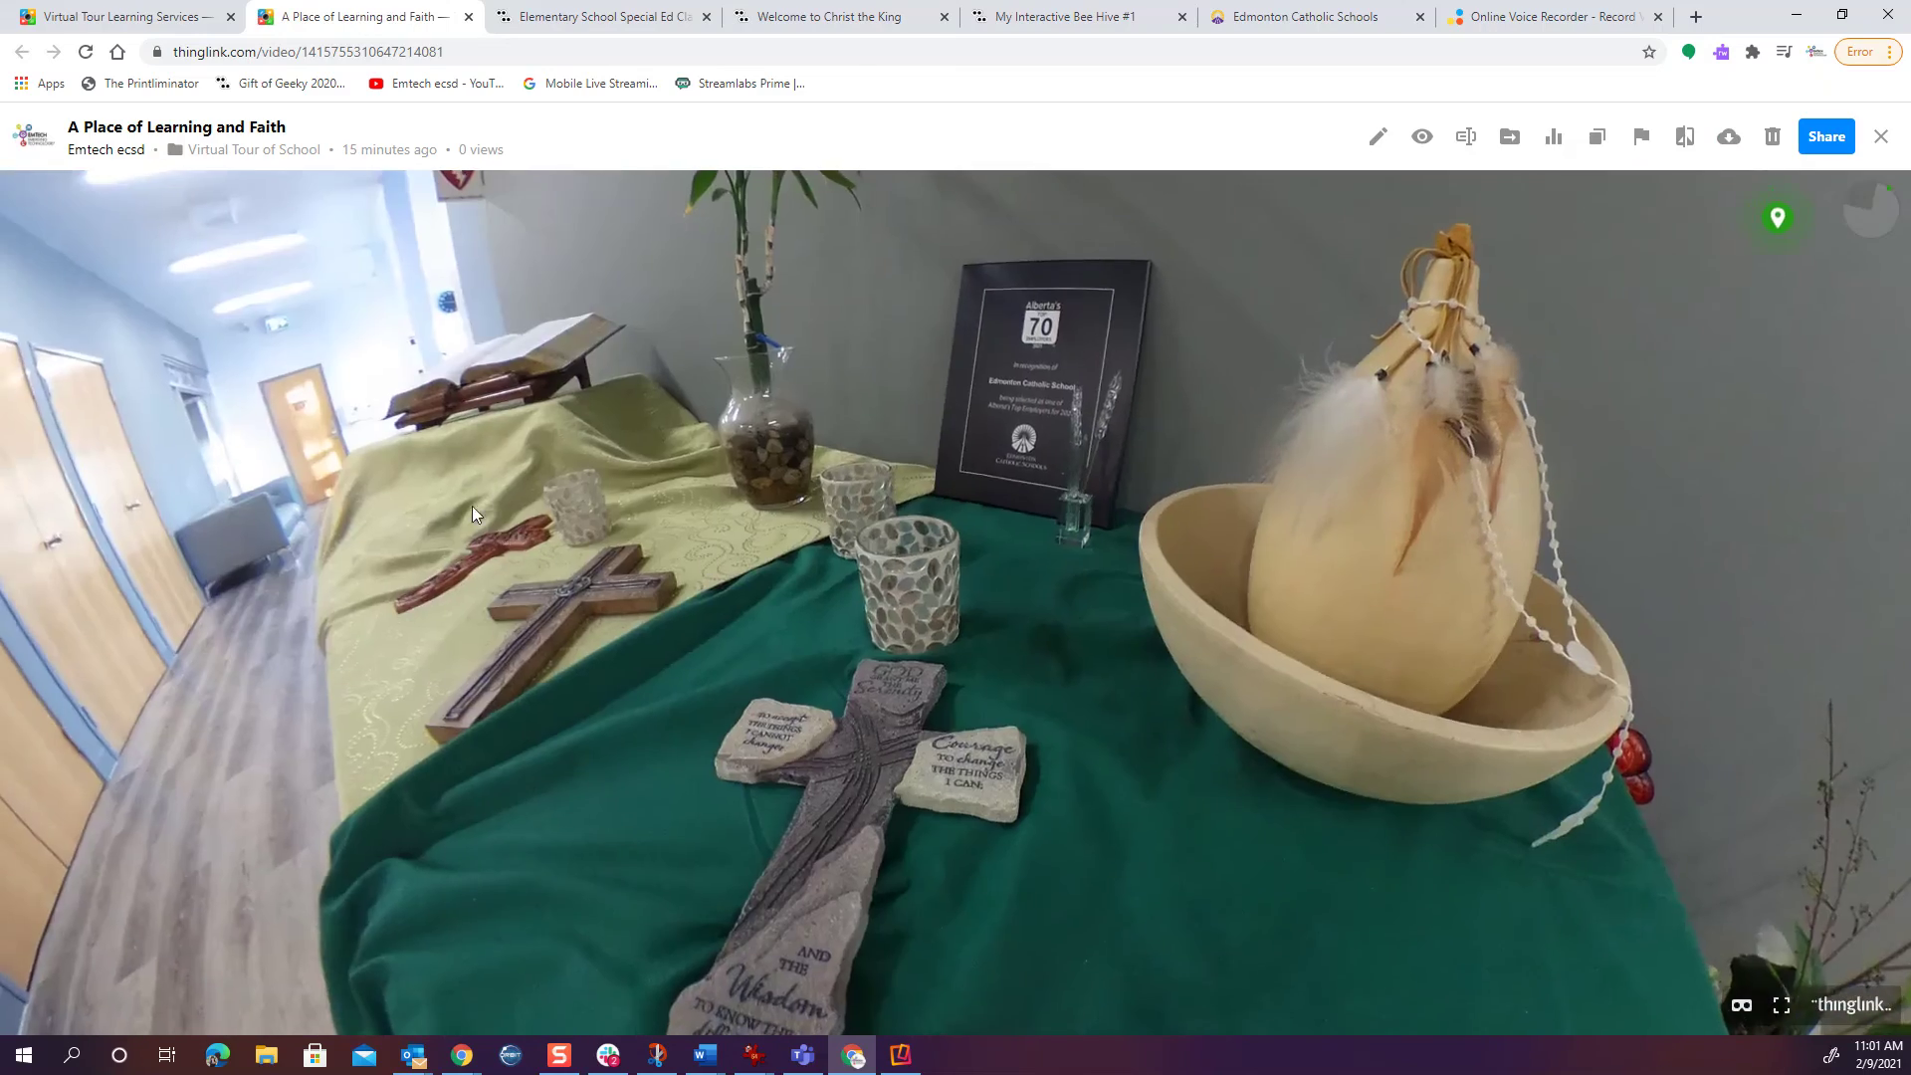
mouse_move(469, 503)
mouse_down()
mouse_move(1182, 669)
mouse_move(1473, 695)
mouse_move(689, 702)
mouse_move(576, 793)
mouse_up()
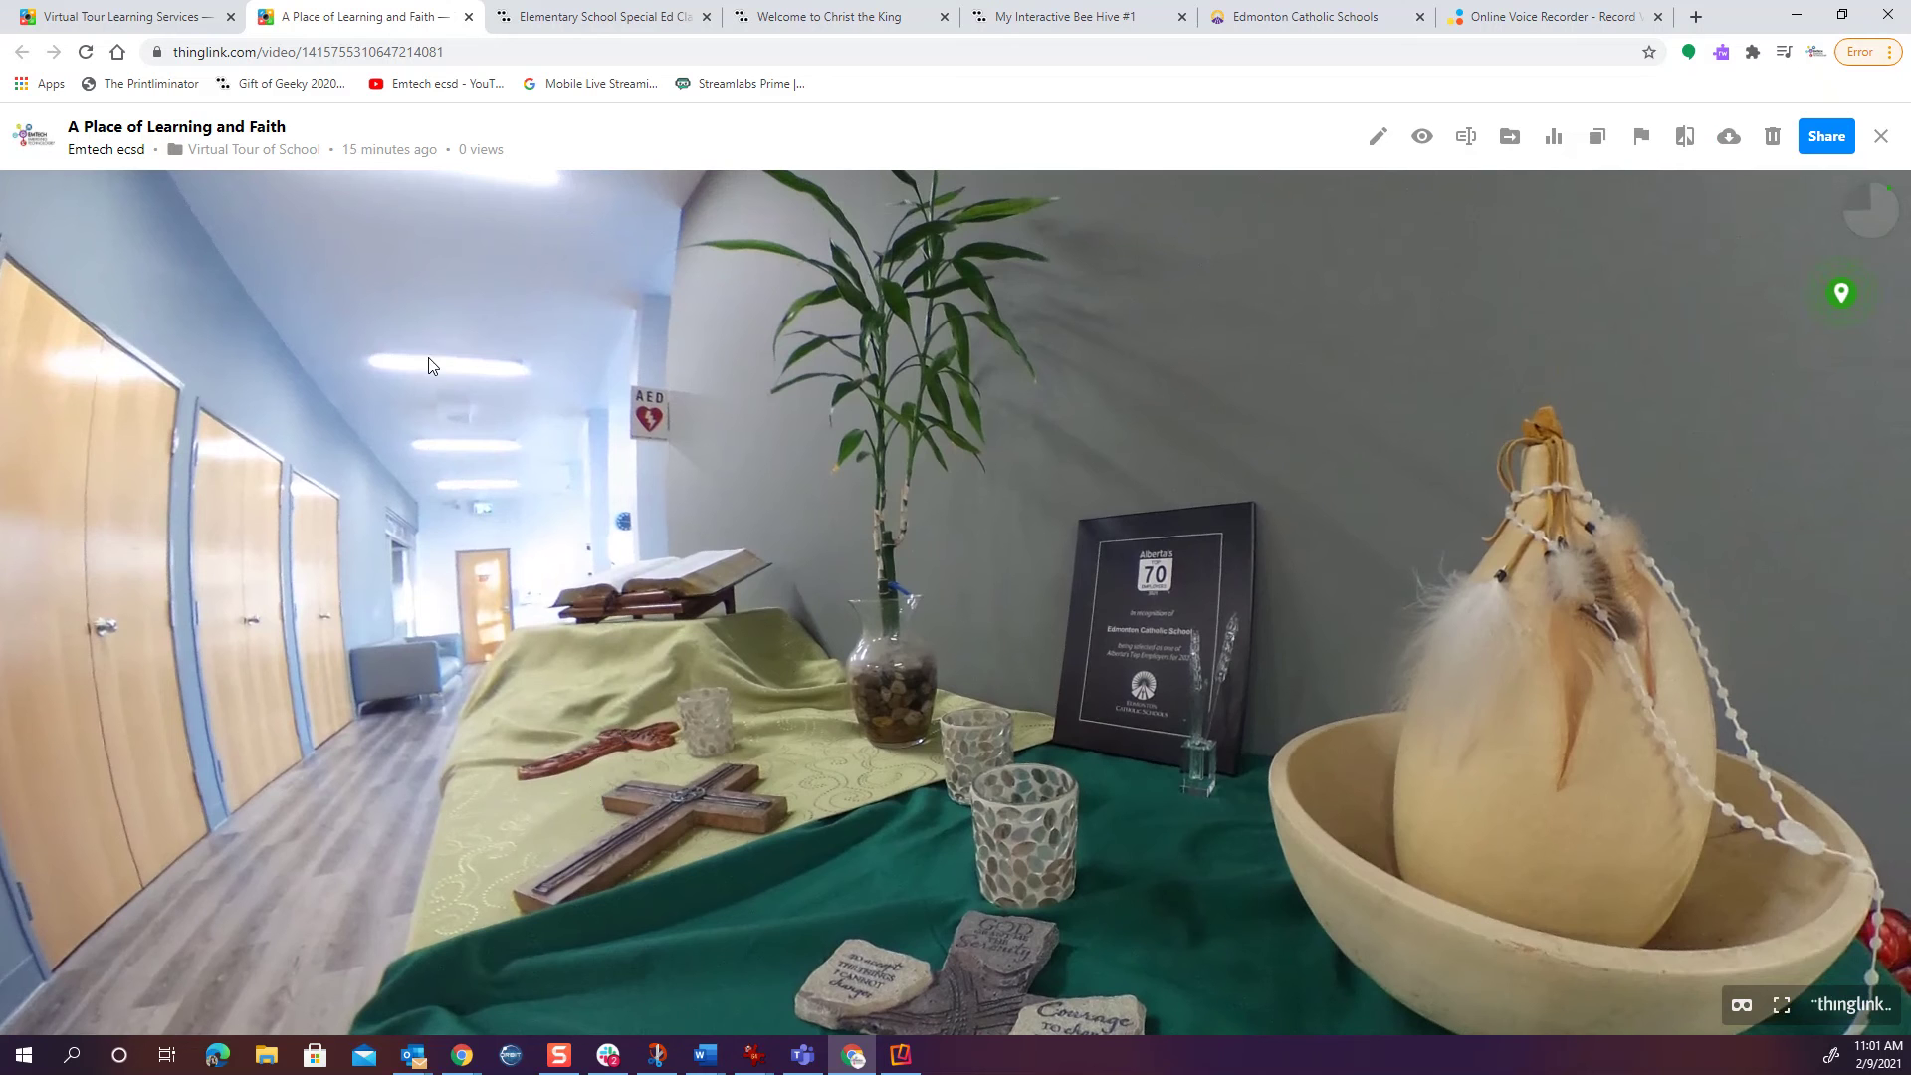
Return to the Virtual Tour Learning Services tour, dismiss its popup, and copy the embed code from Share
click(122, 17)
click(1298, 413)
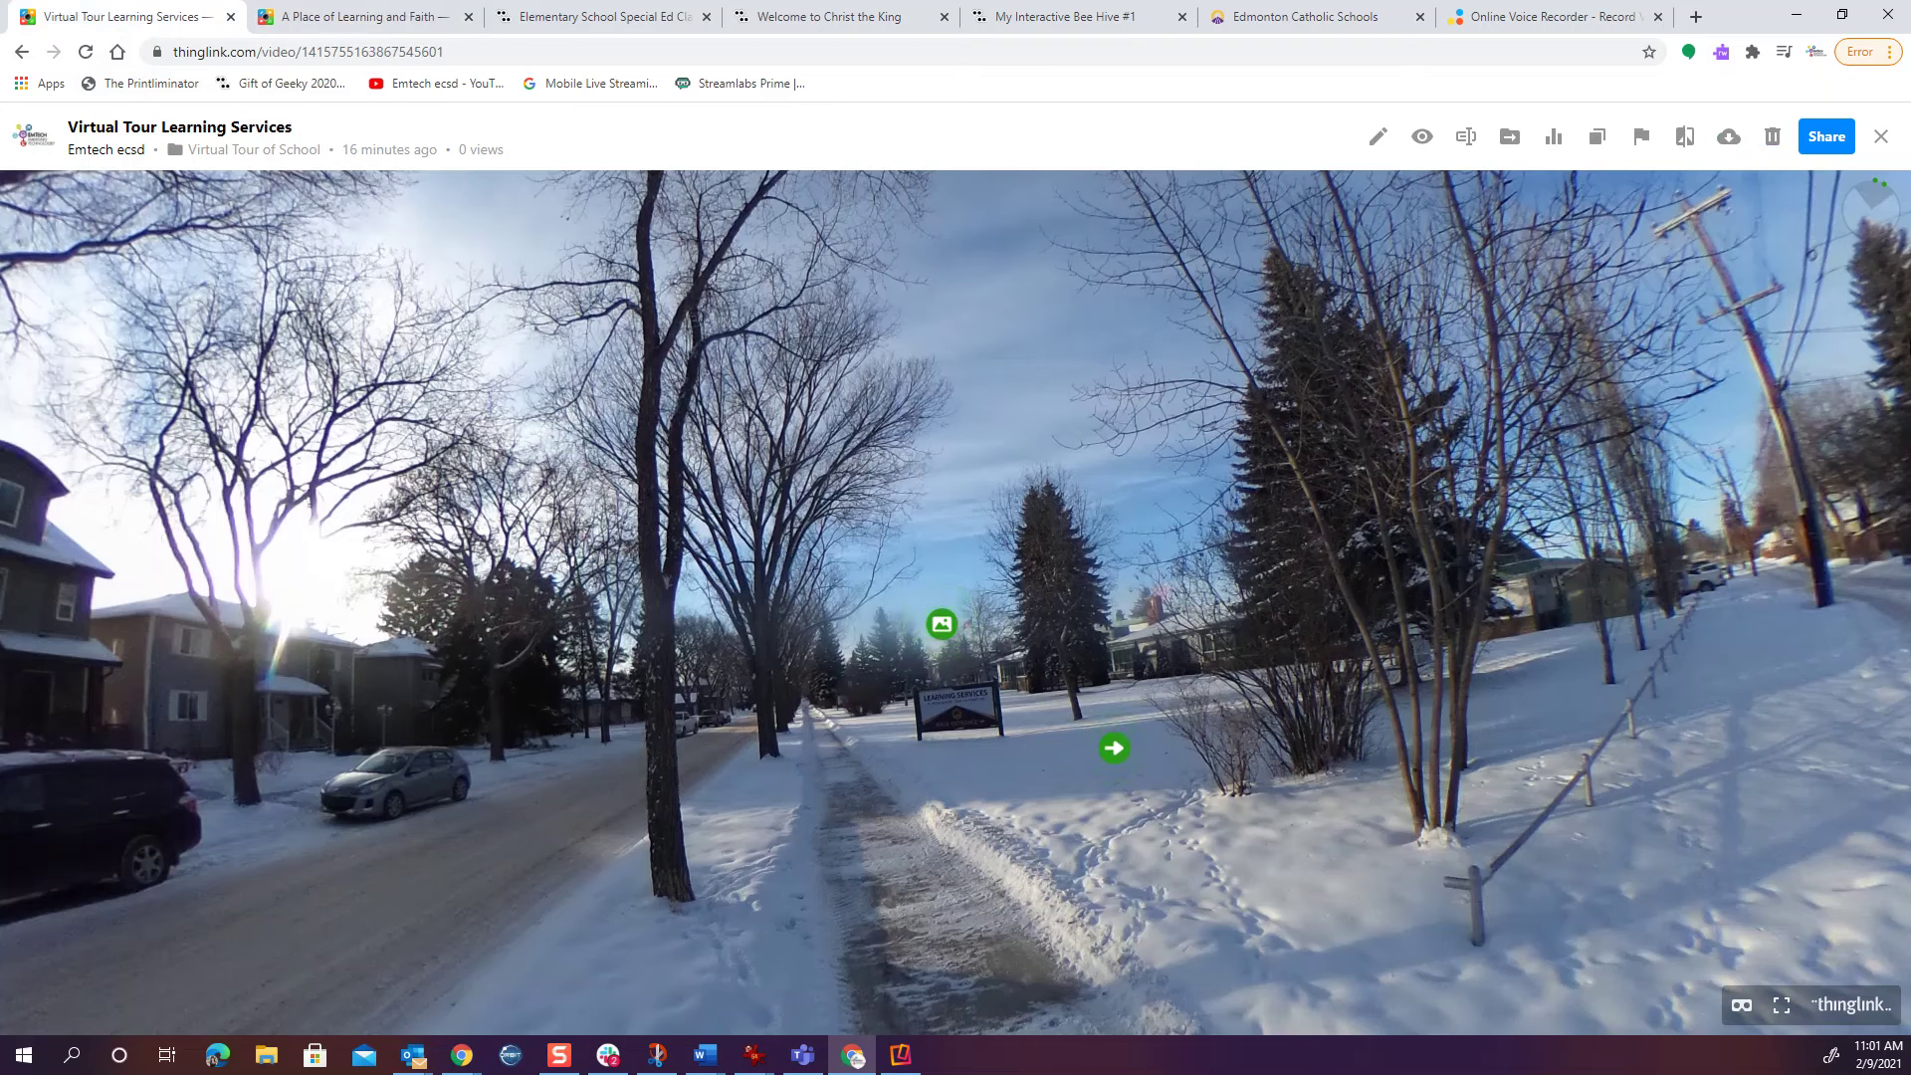
click(1817, 148)
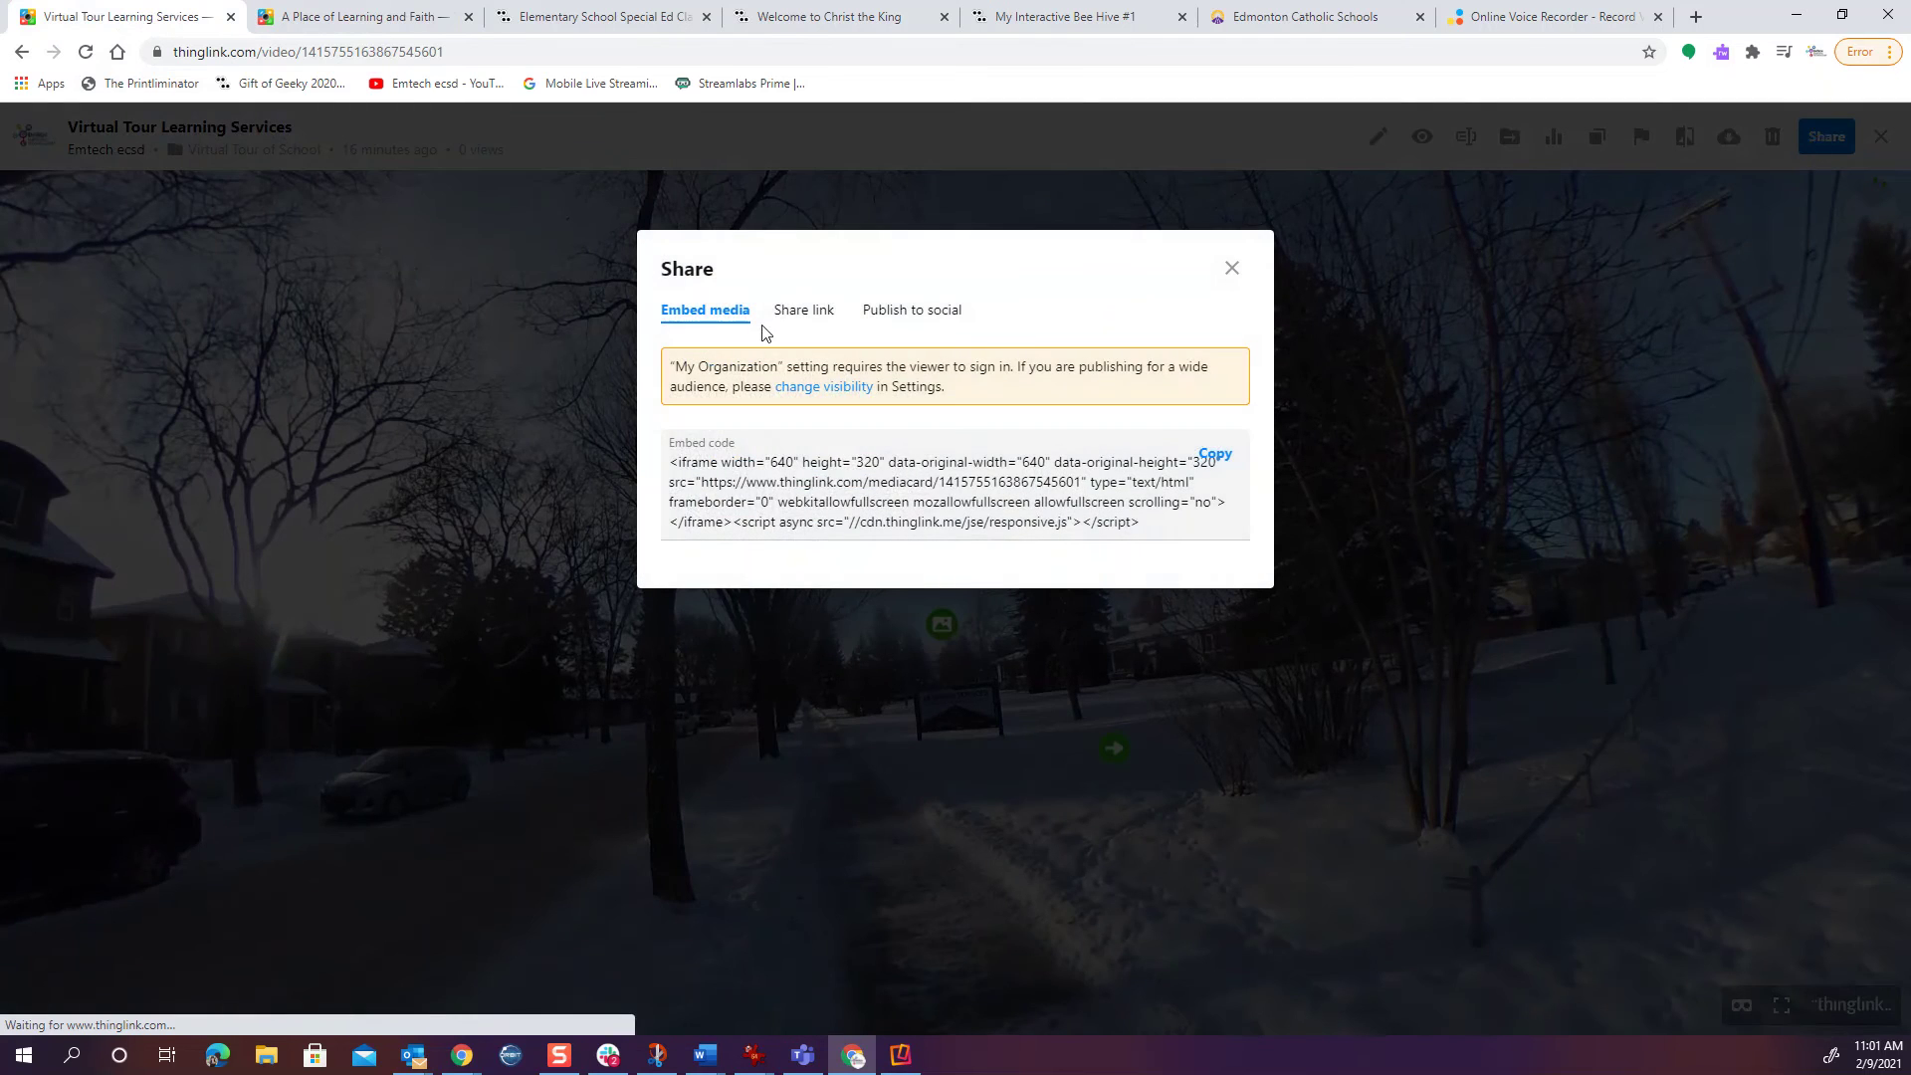
click(1229, 470)
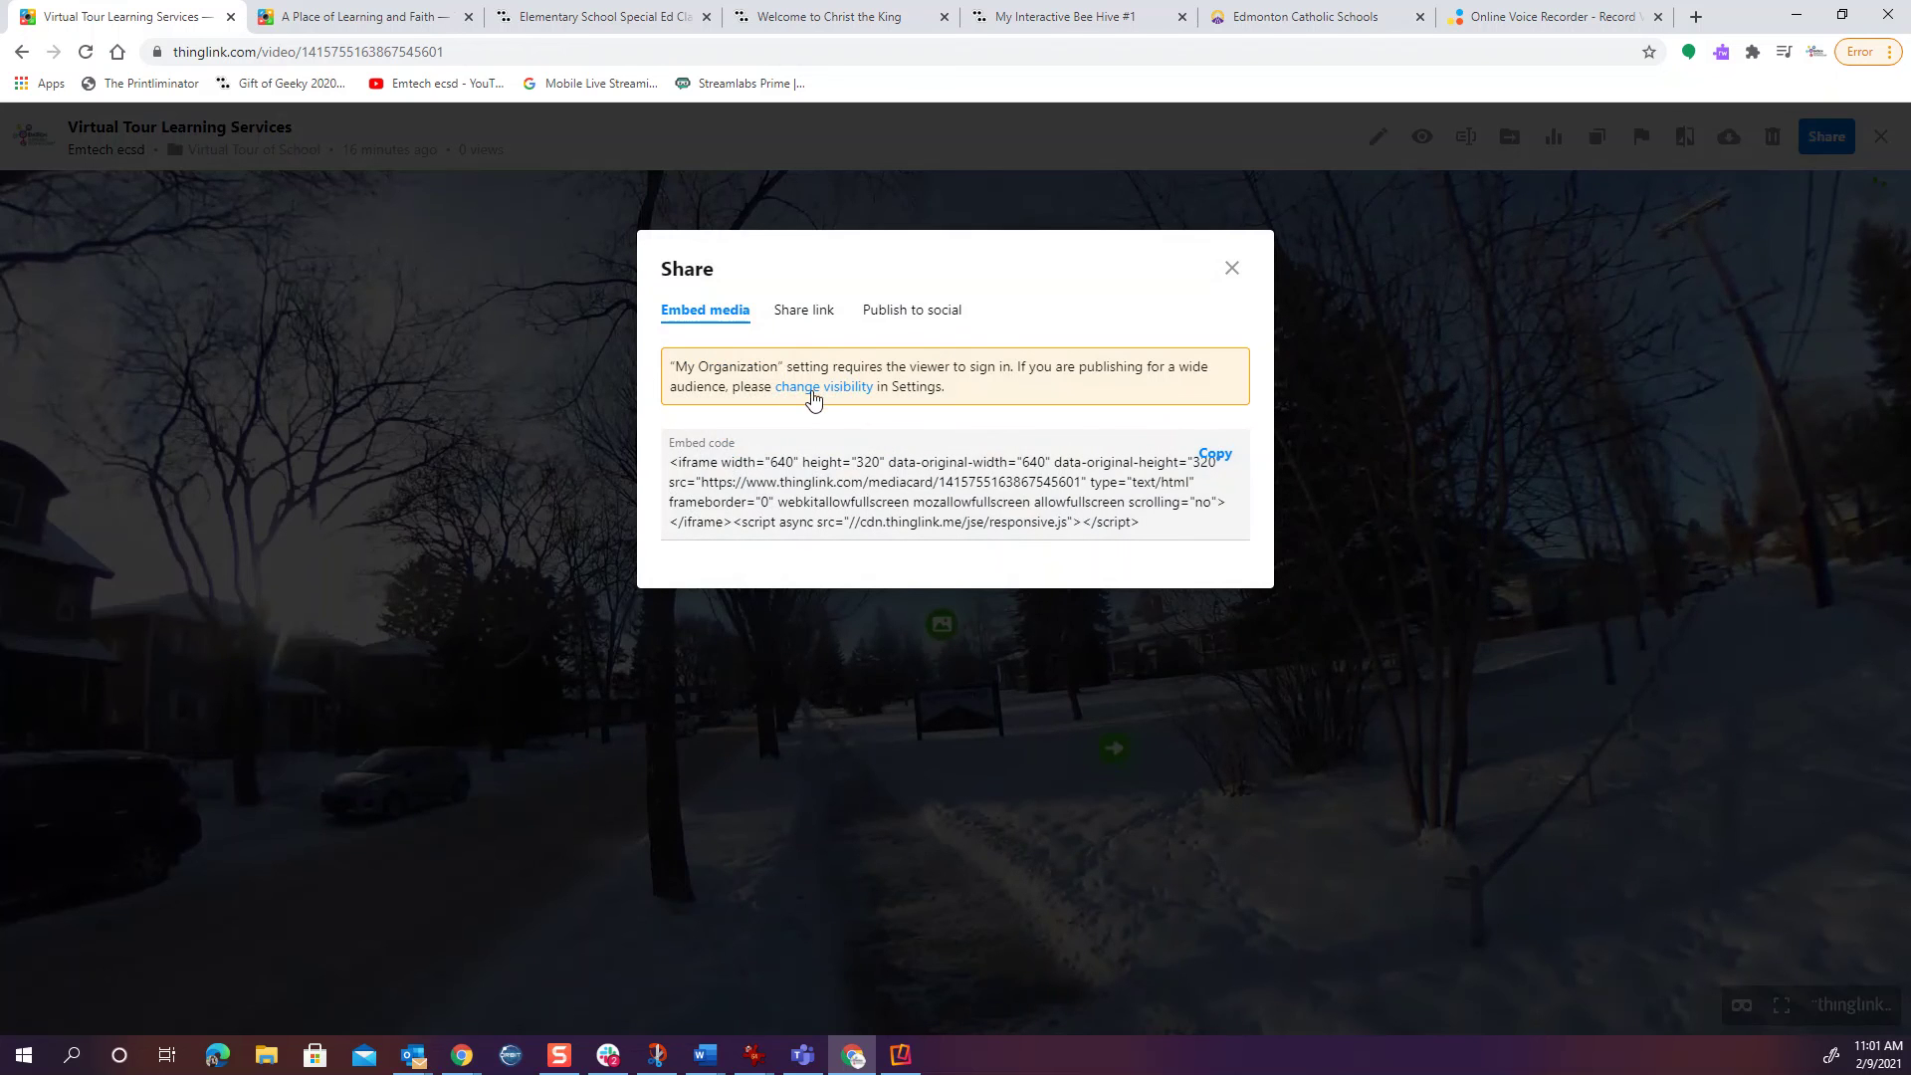
Make the tour Unlisted, save, and copy the embed code again
click(818, 394)
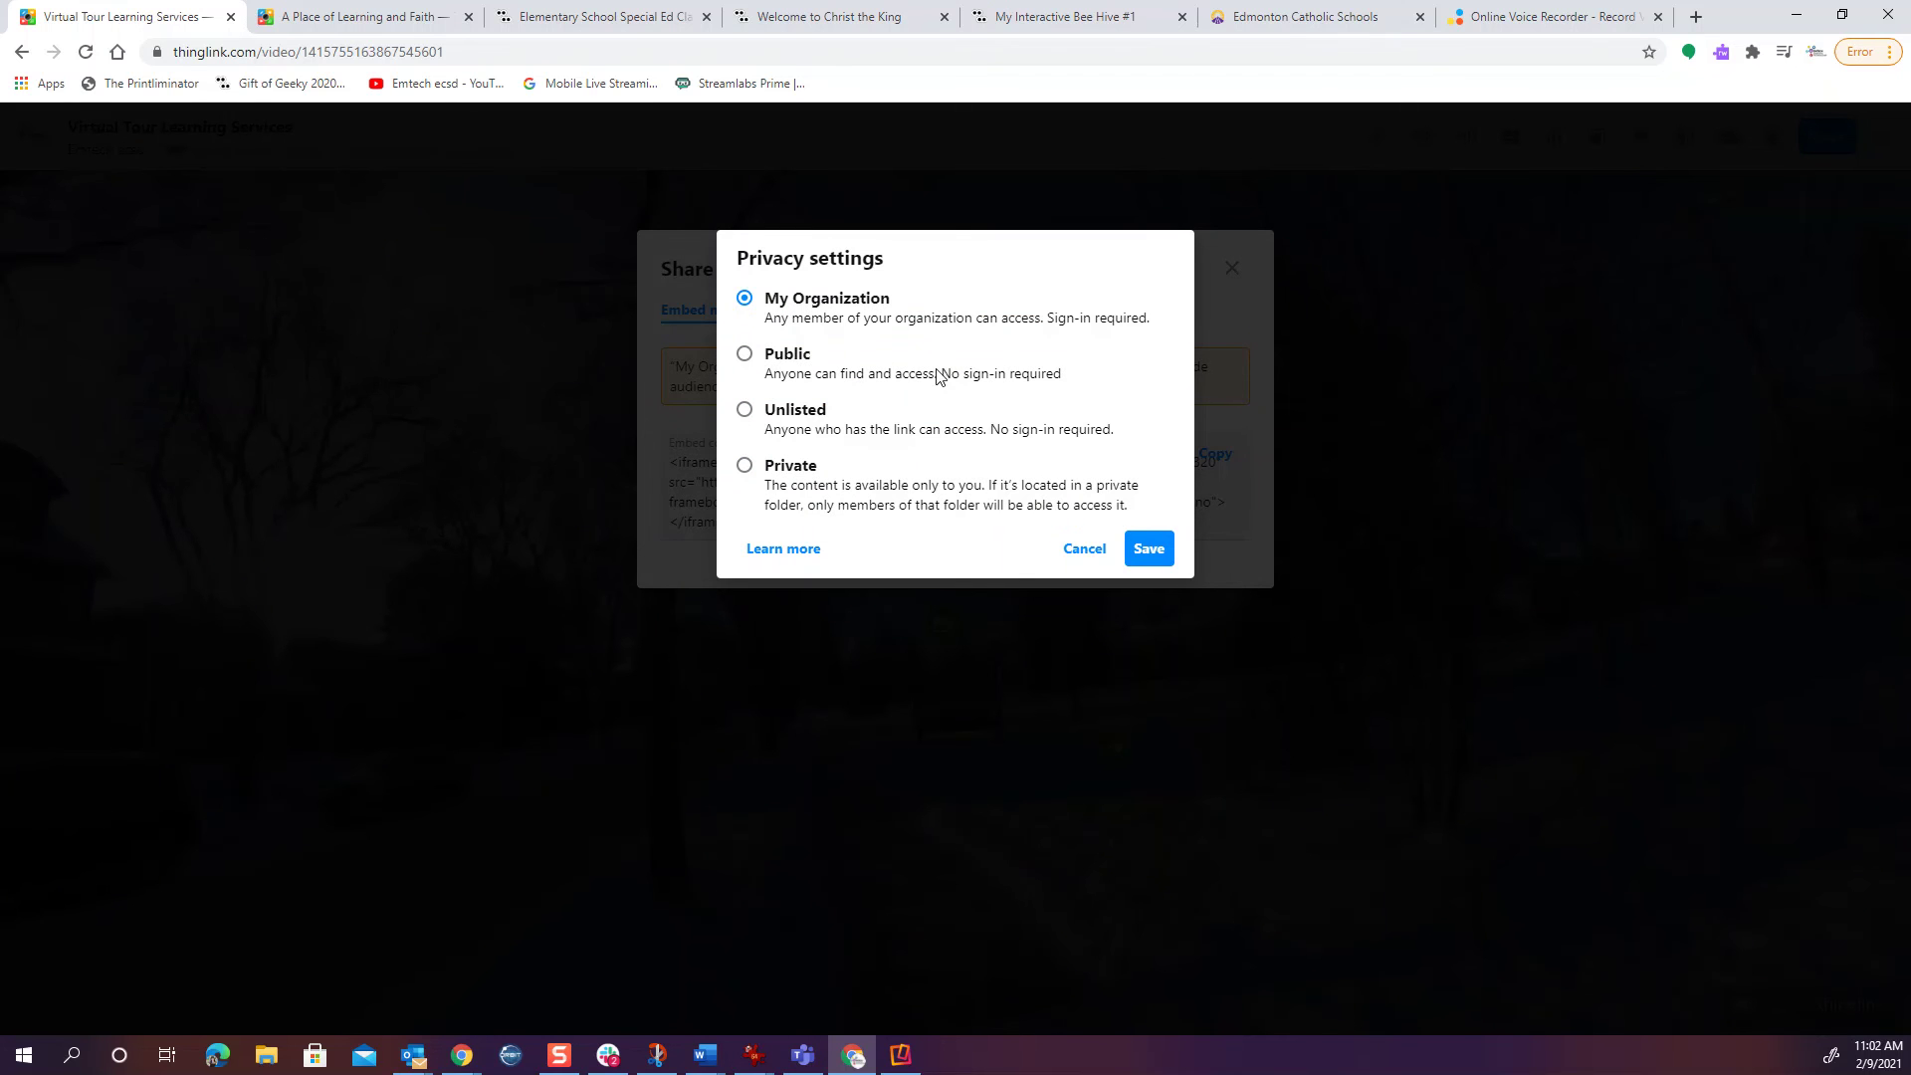
click(770, 420)
click(1147, 550)
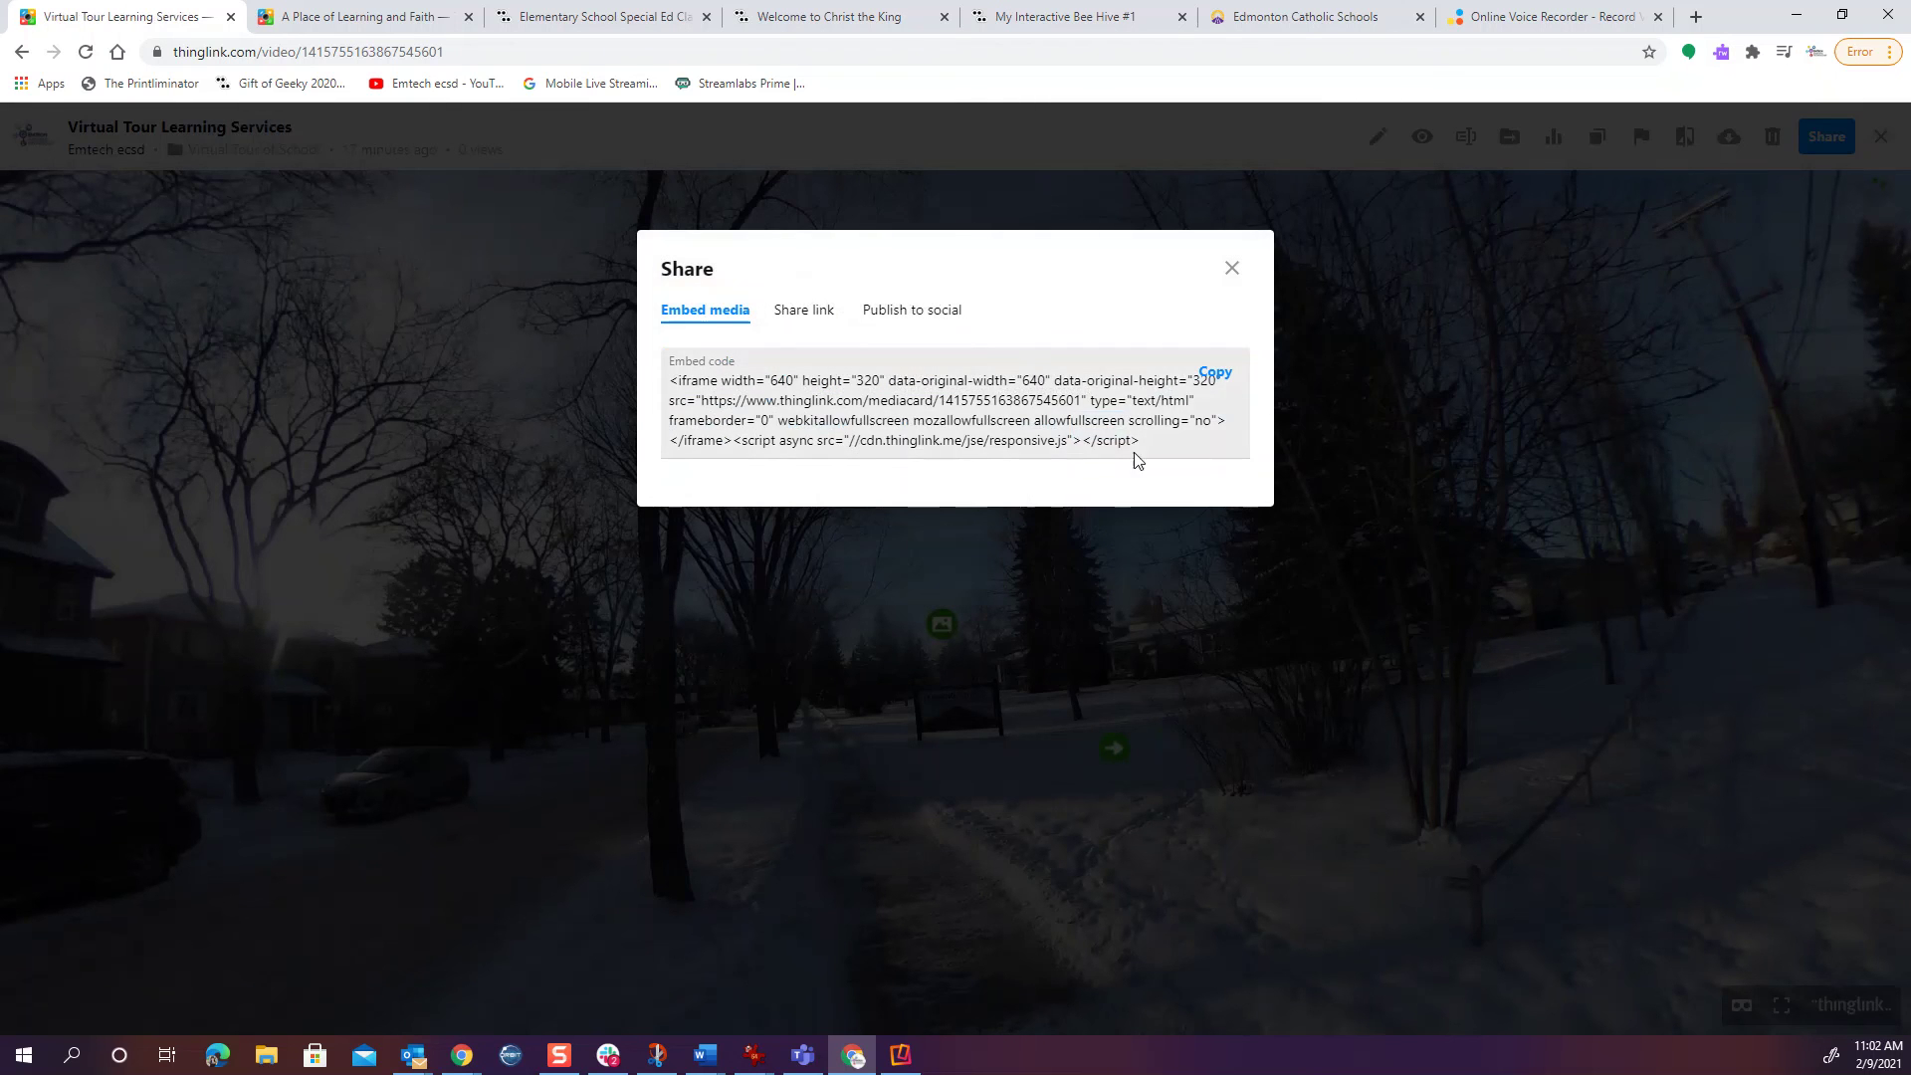
click(1215, 374)
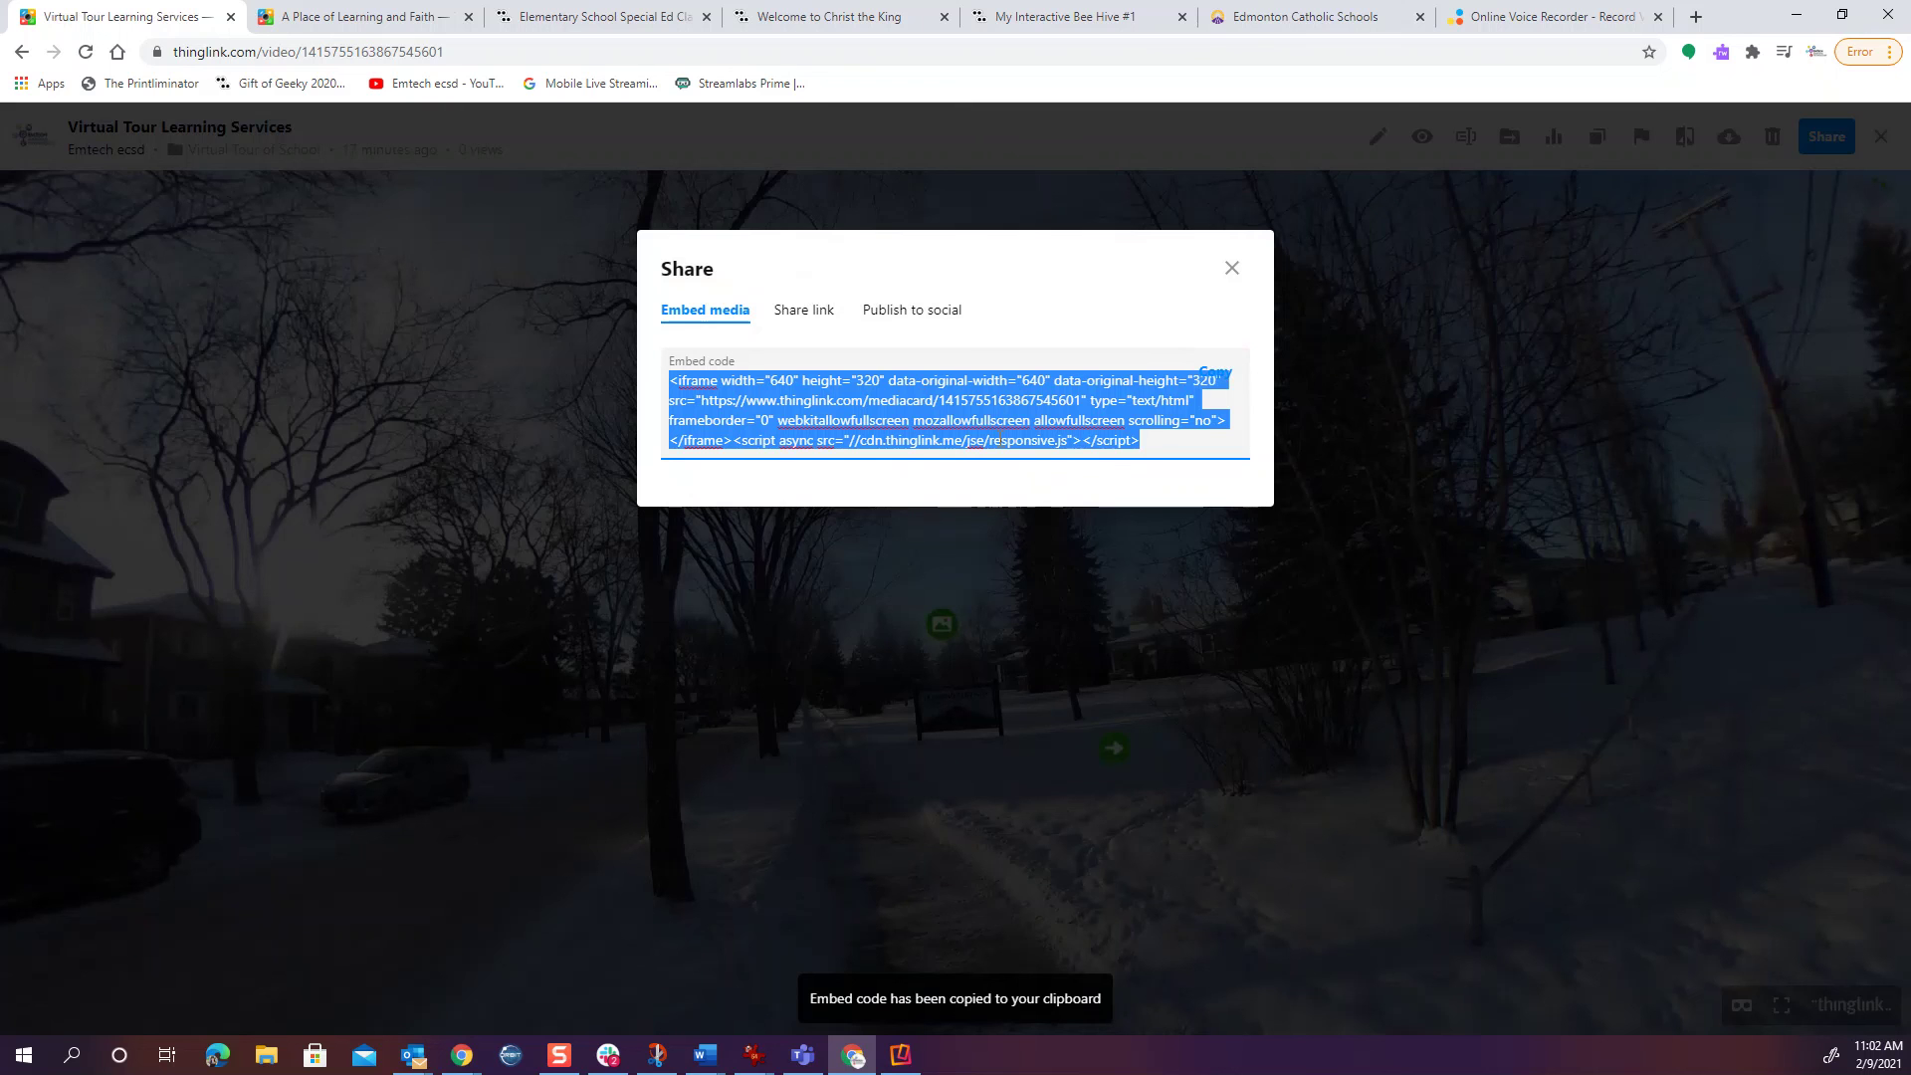
Browse the Share link and Publish to social options, then close the sharing panel
click(806, 317)
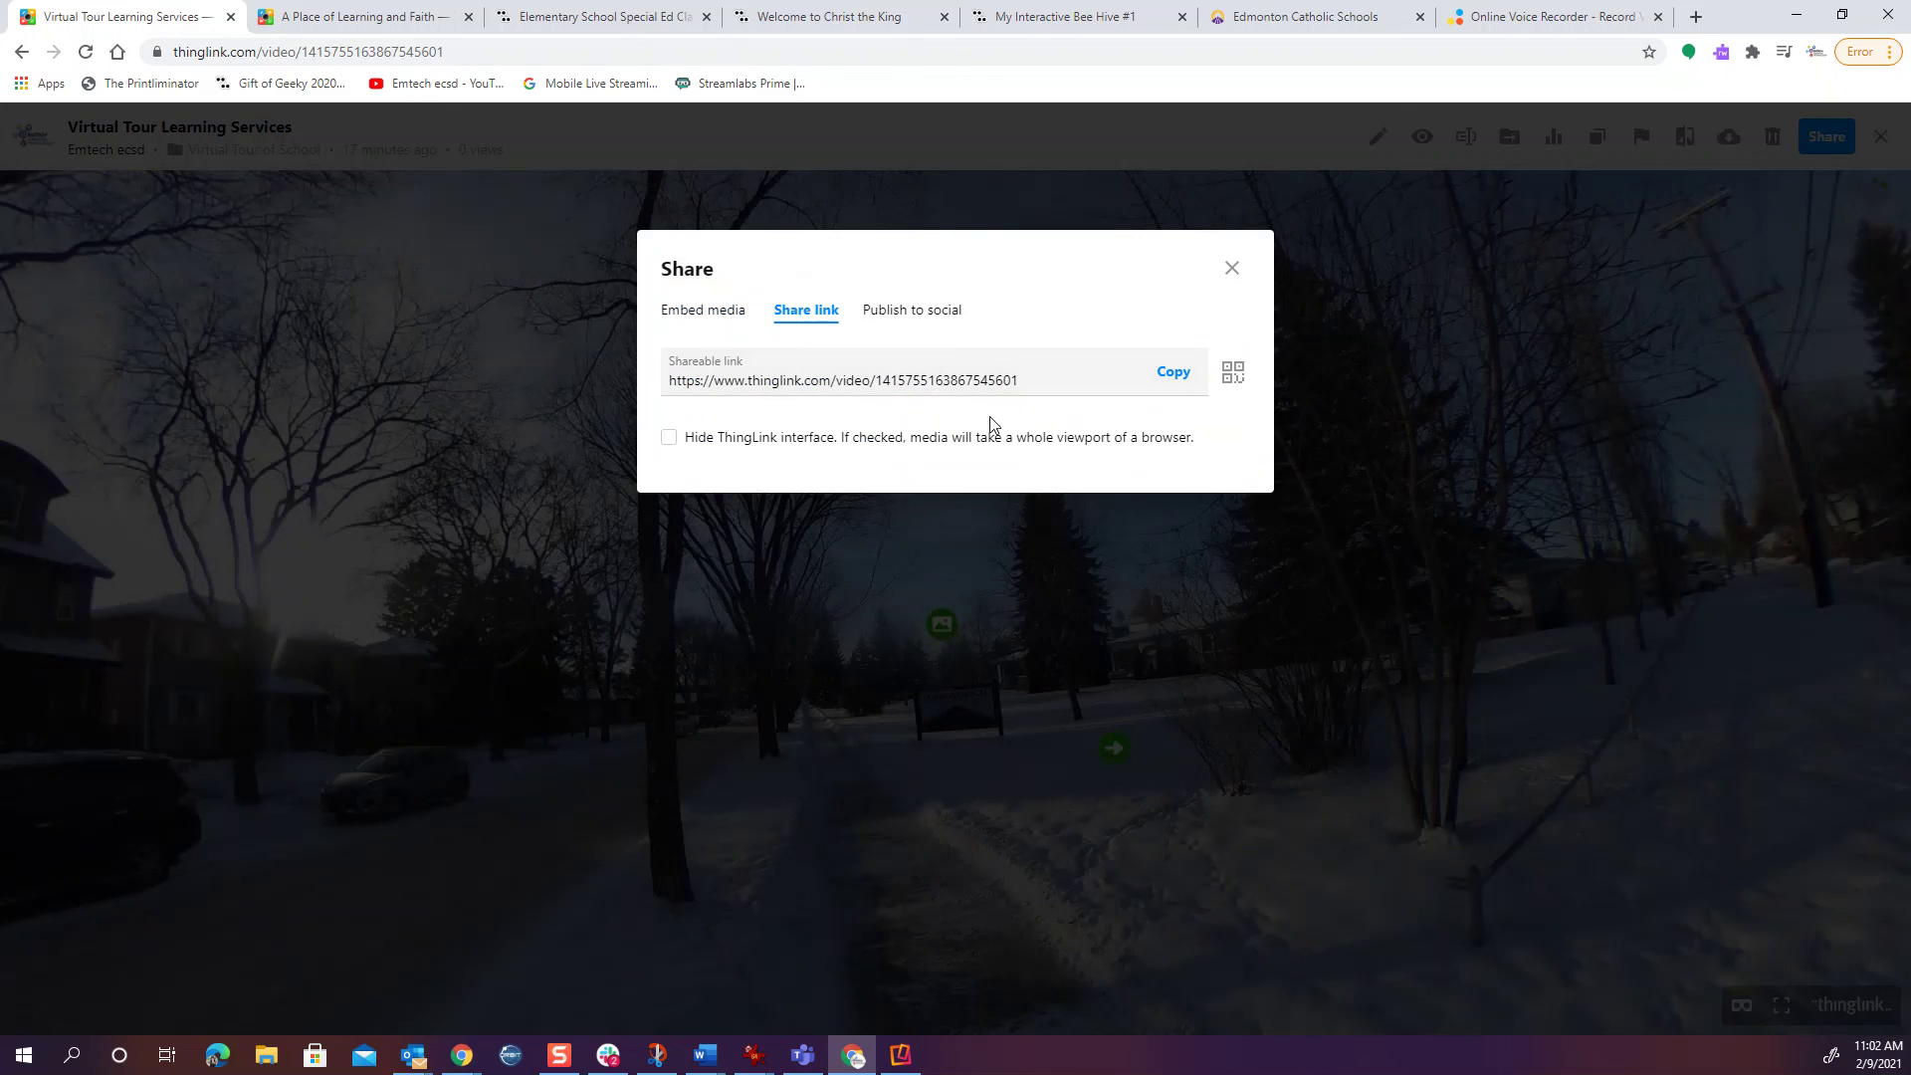
click(933, 312)
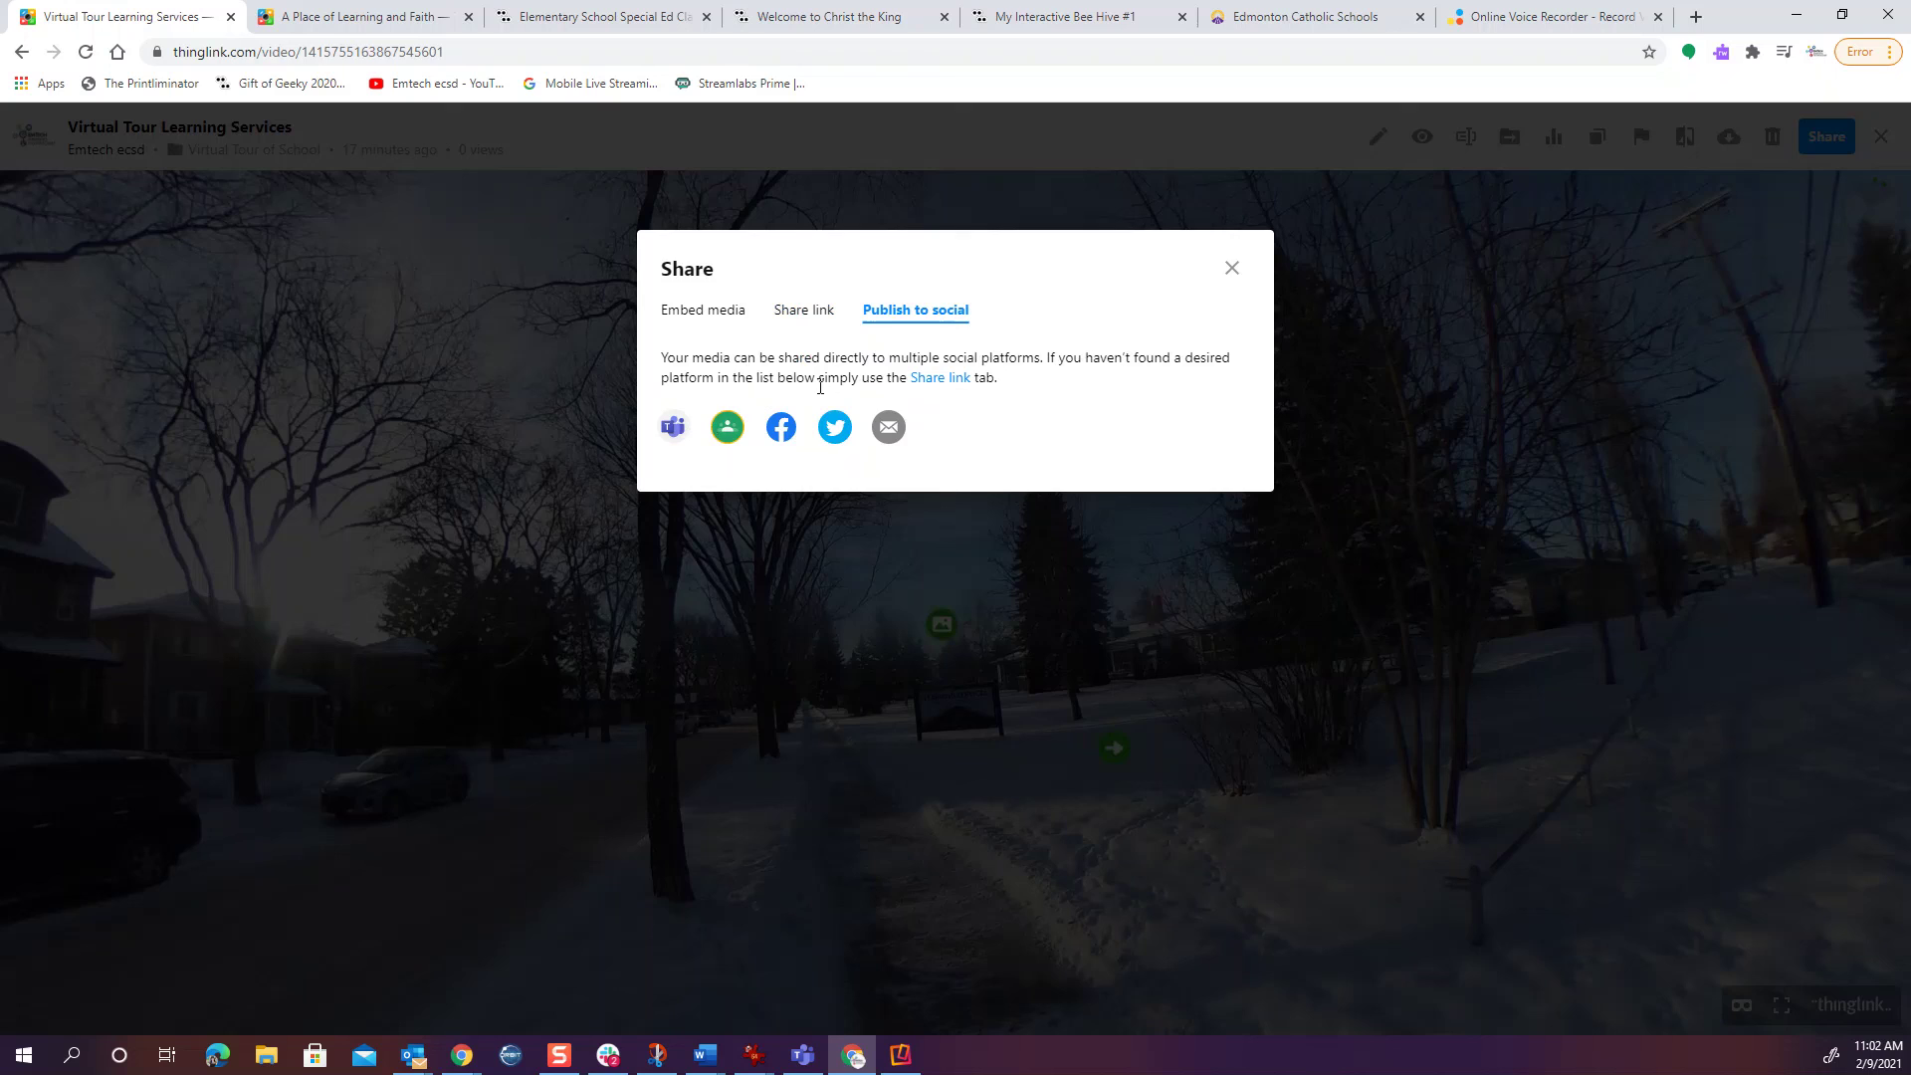
click(1233, 268)
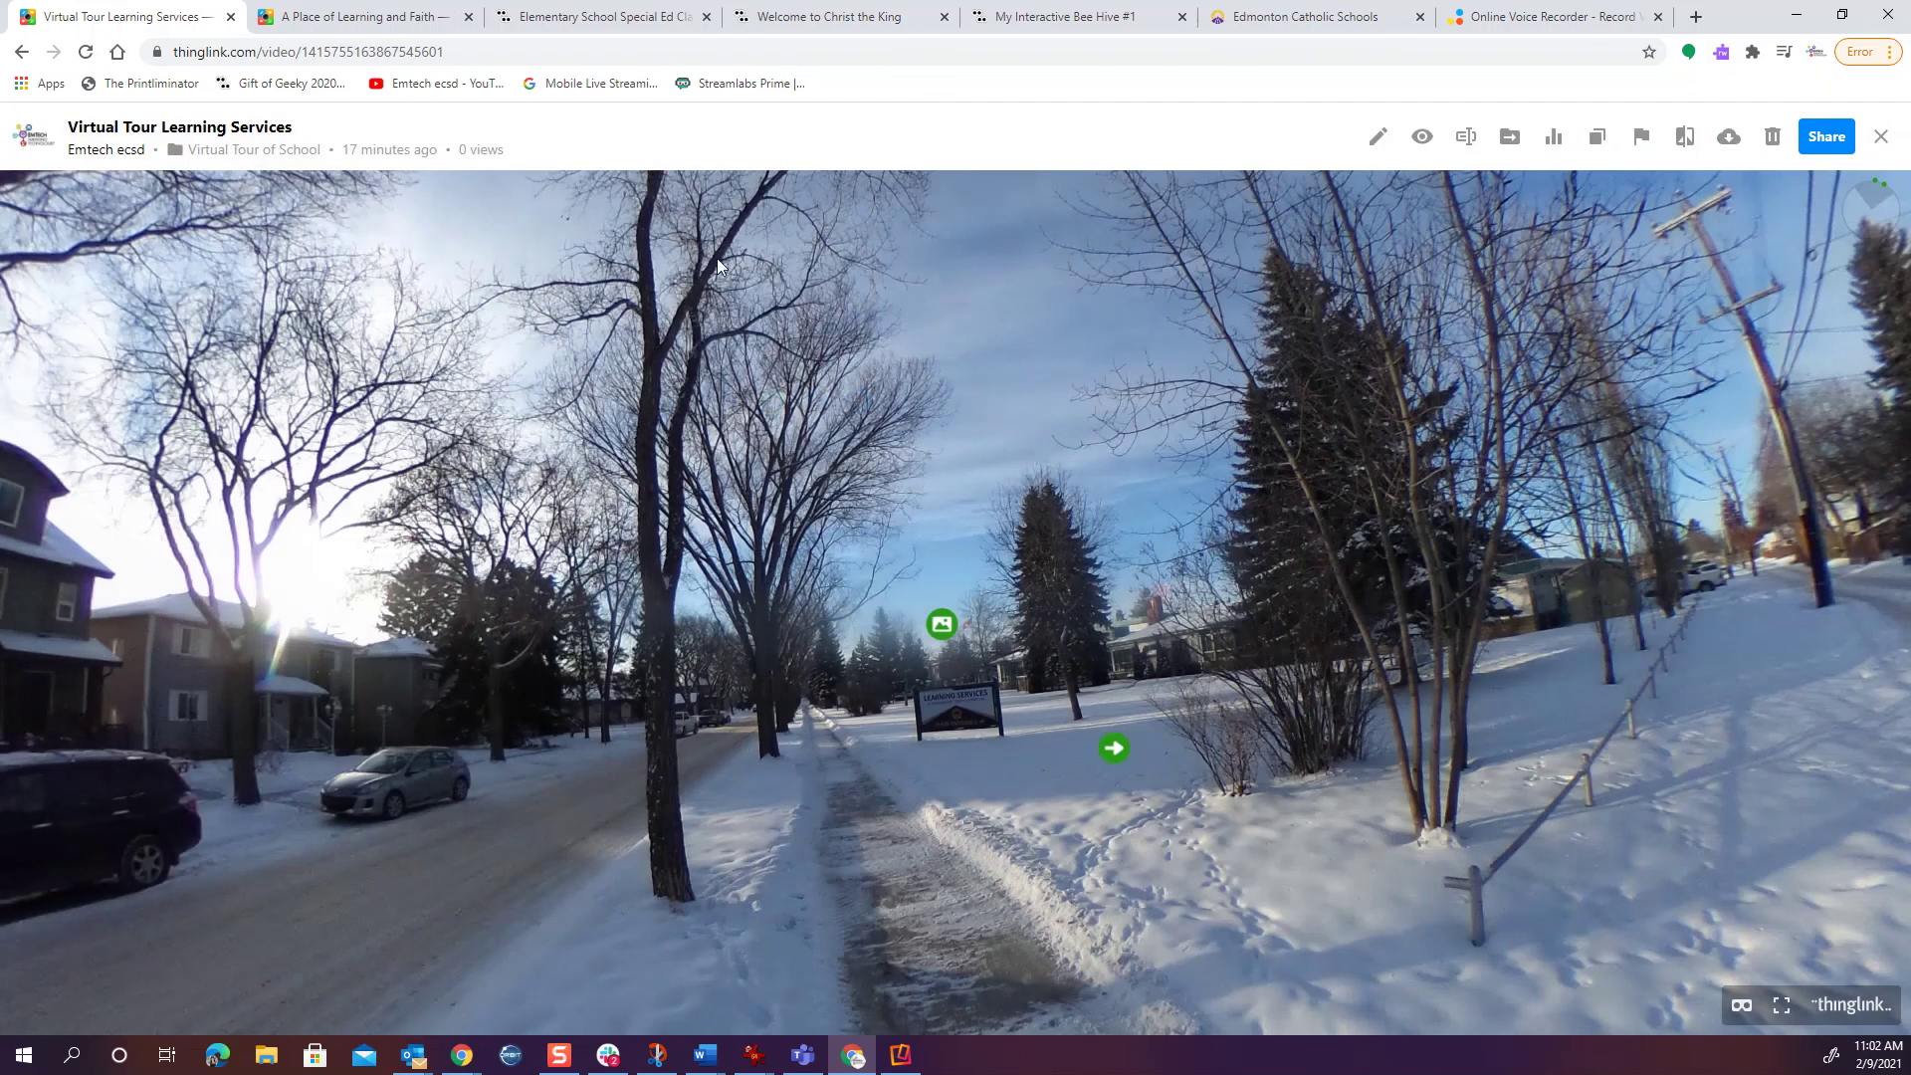
Look around the Special Ed classroom tour and open then close its Work System hotspot
click(598, 17)
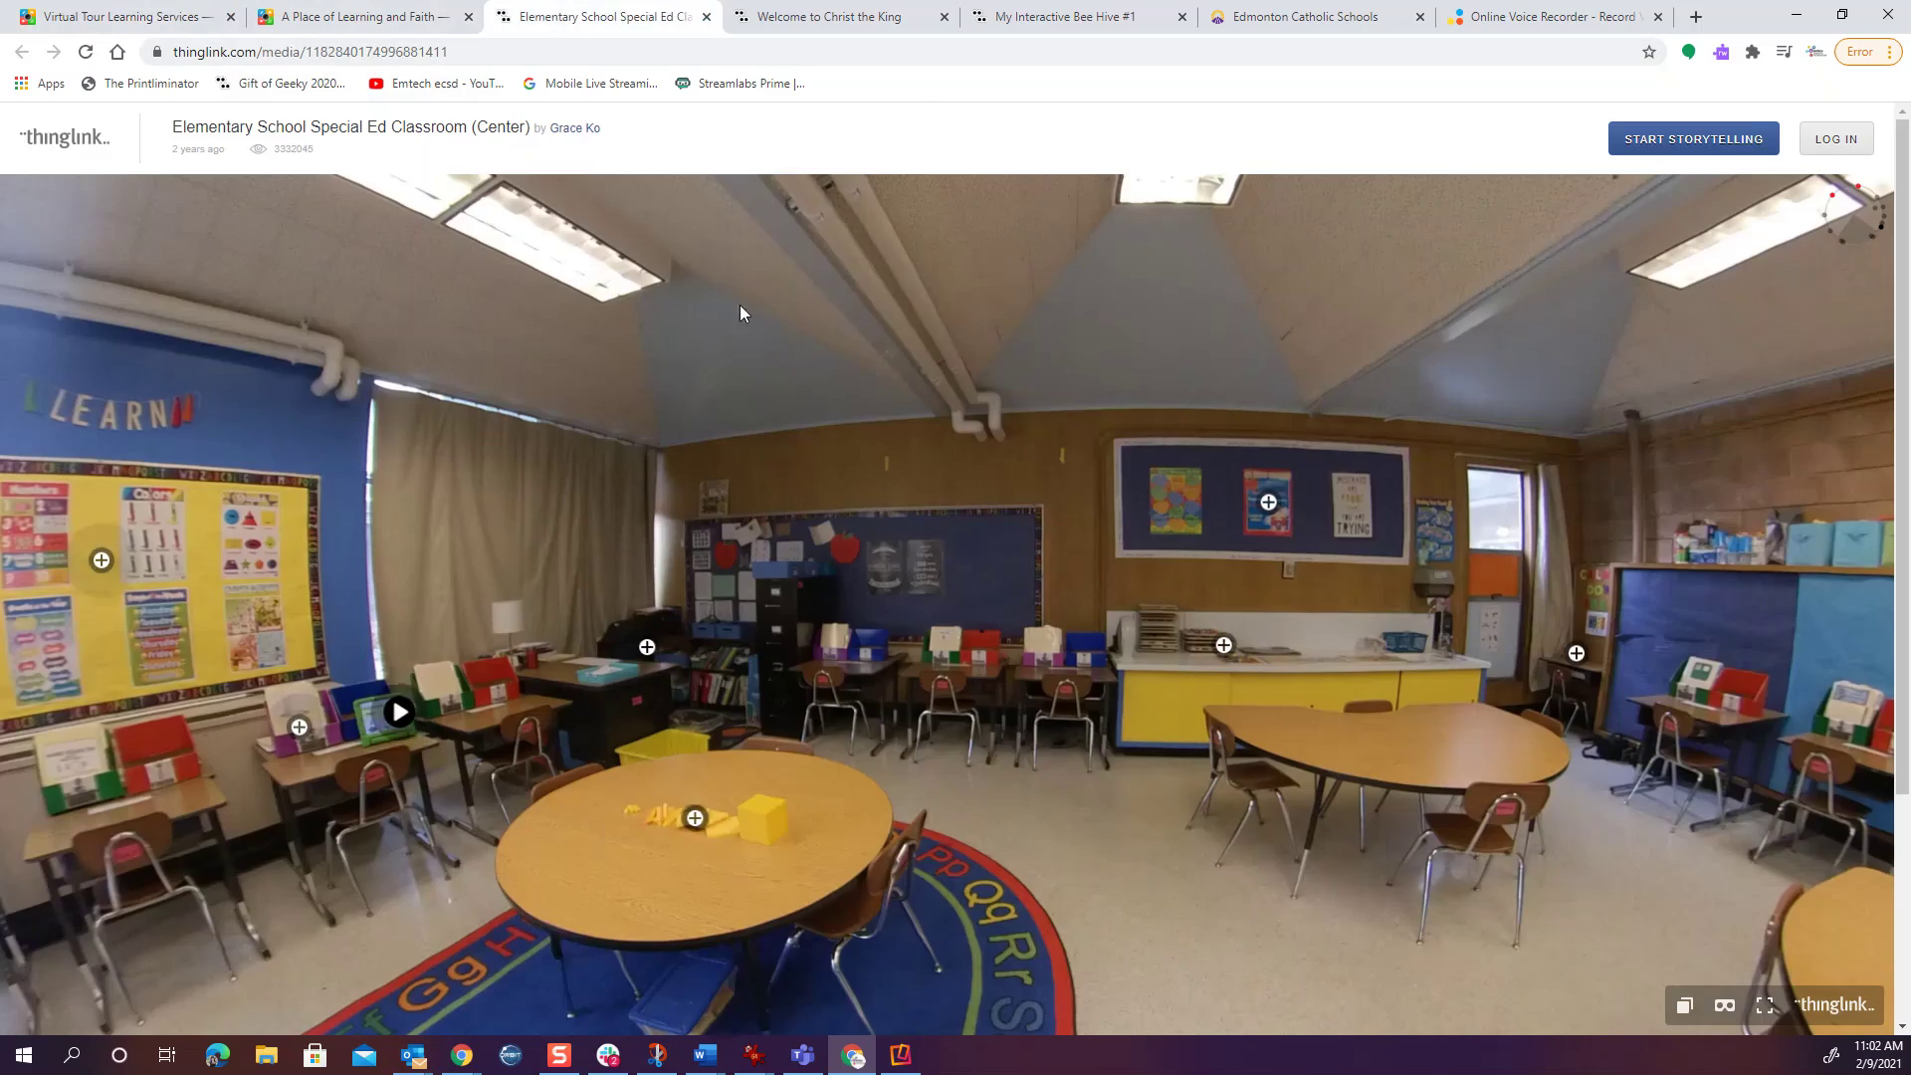
drag(1155, 707, 1434, 538)
drag(225, 673, 476, 629)
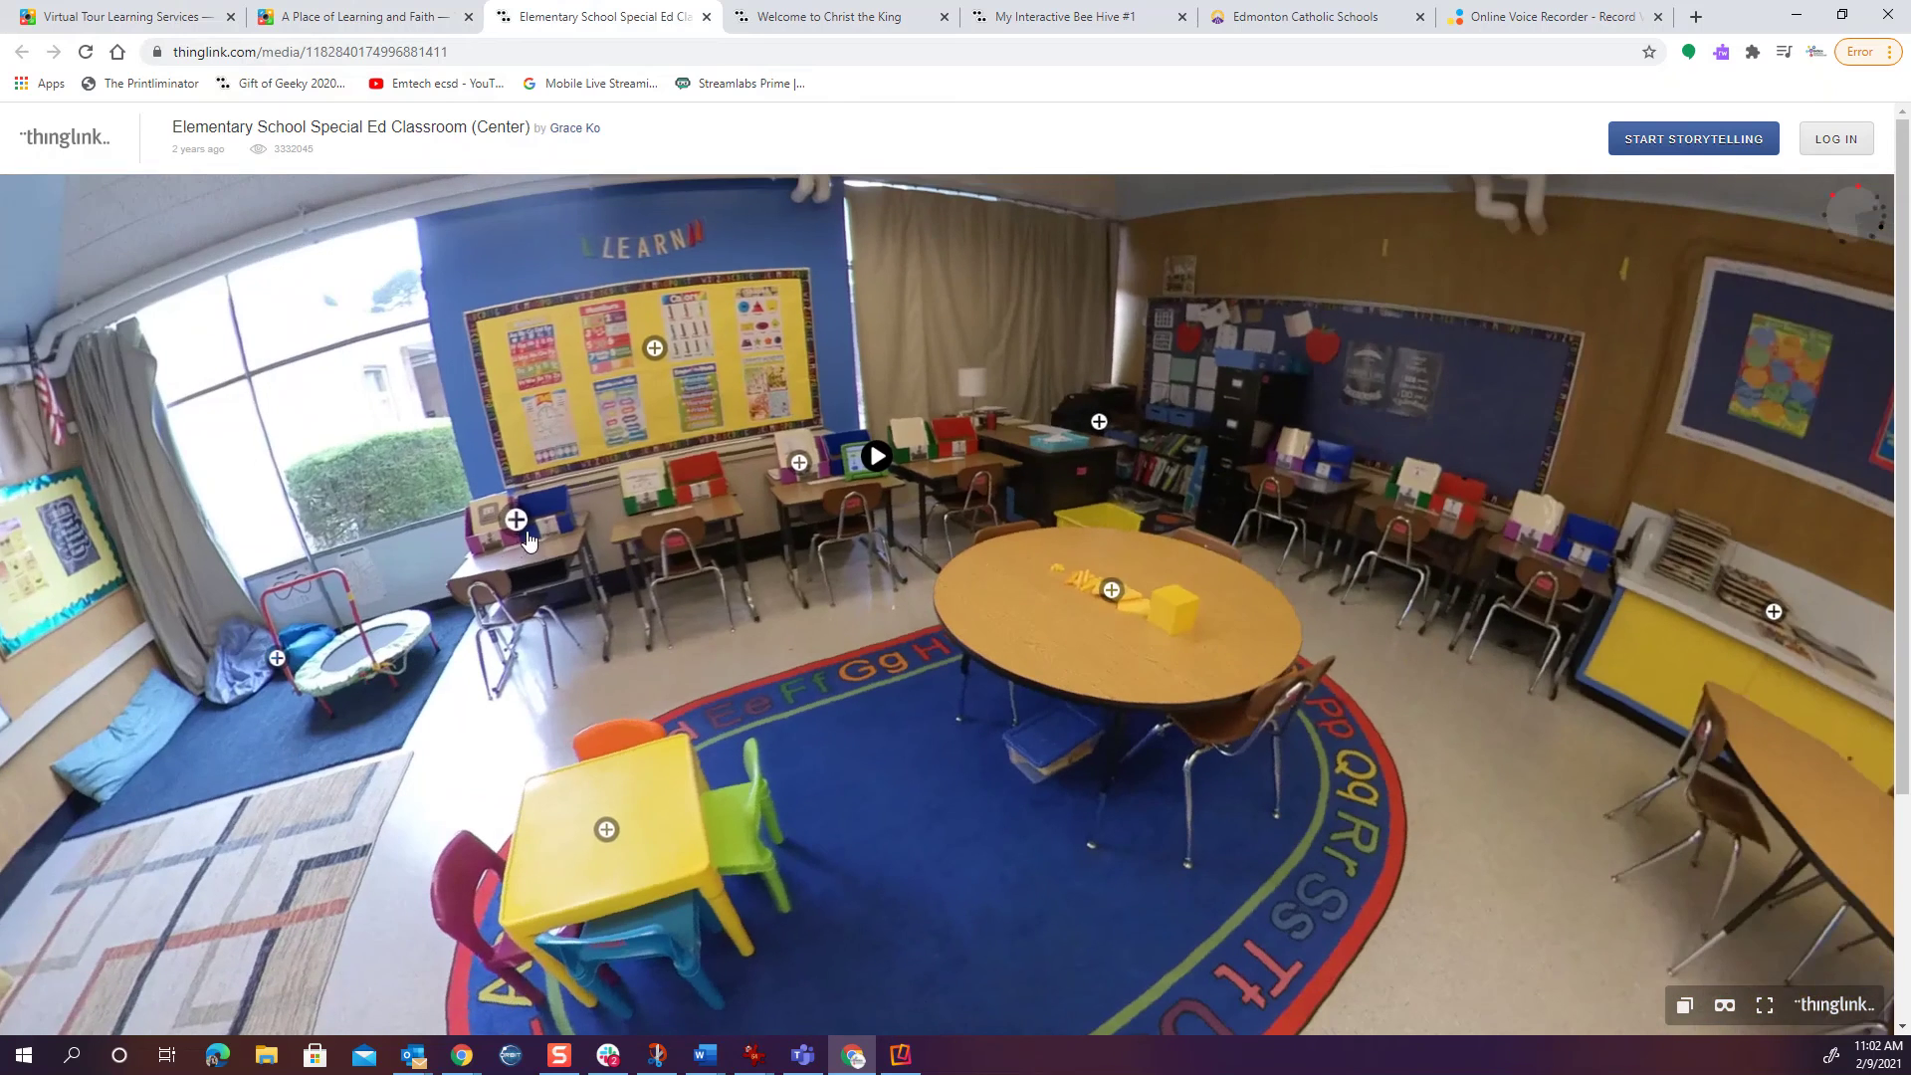
click(519, 524)
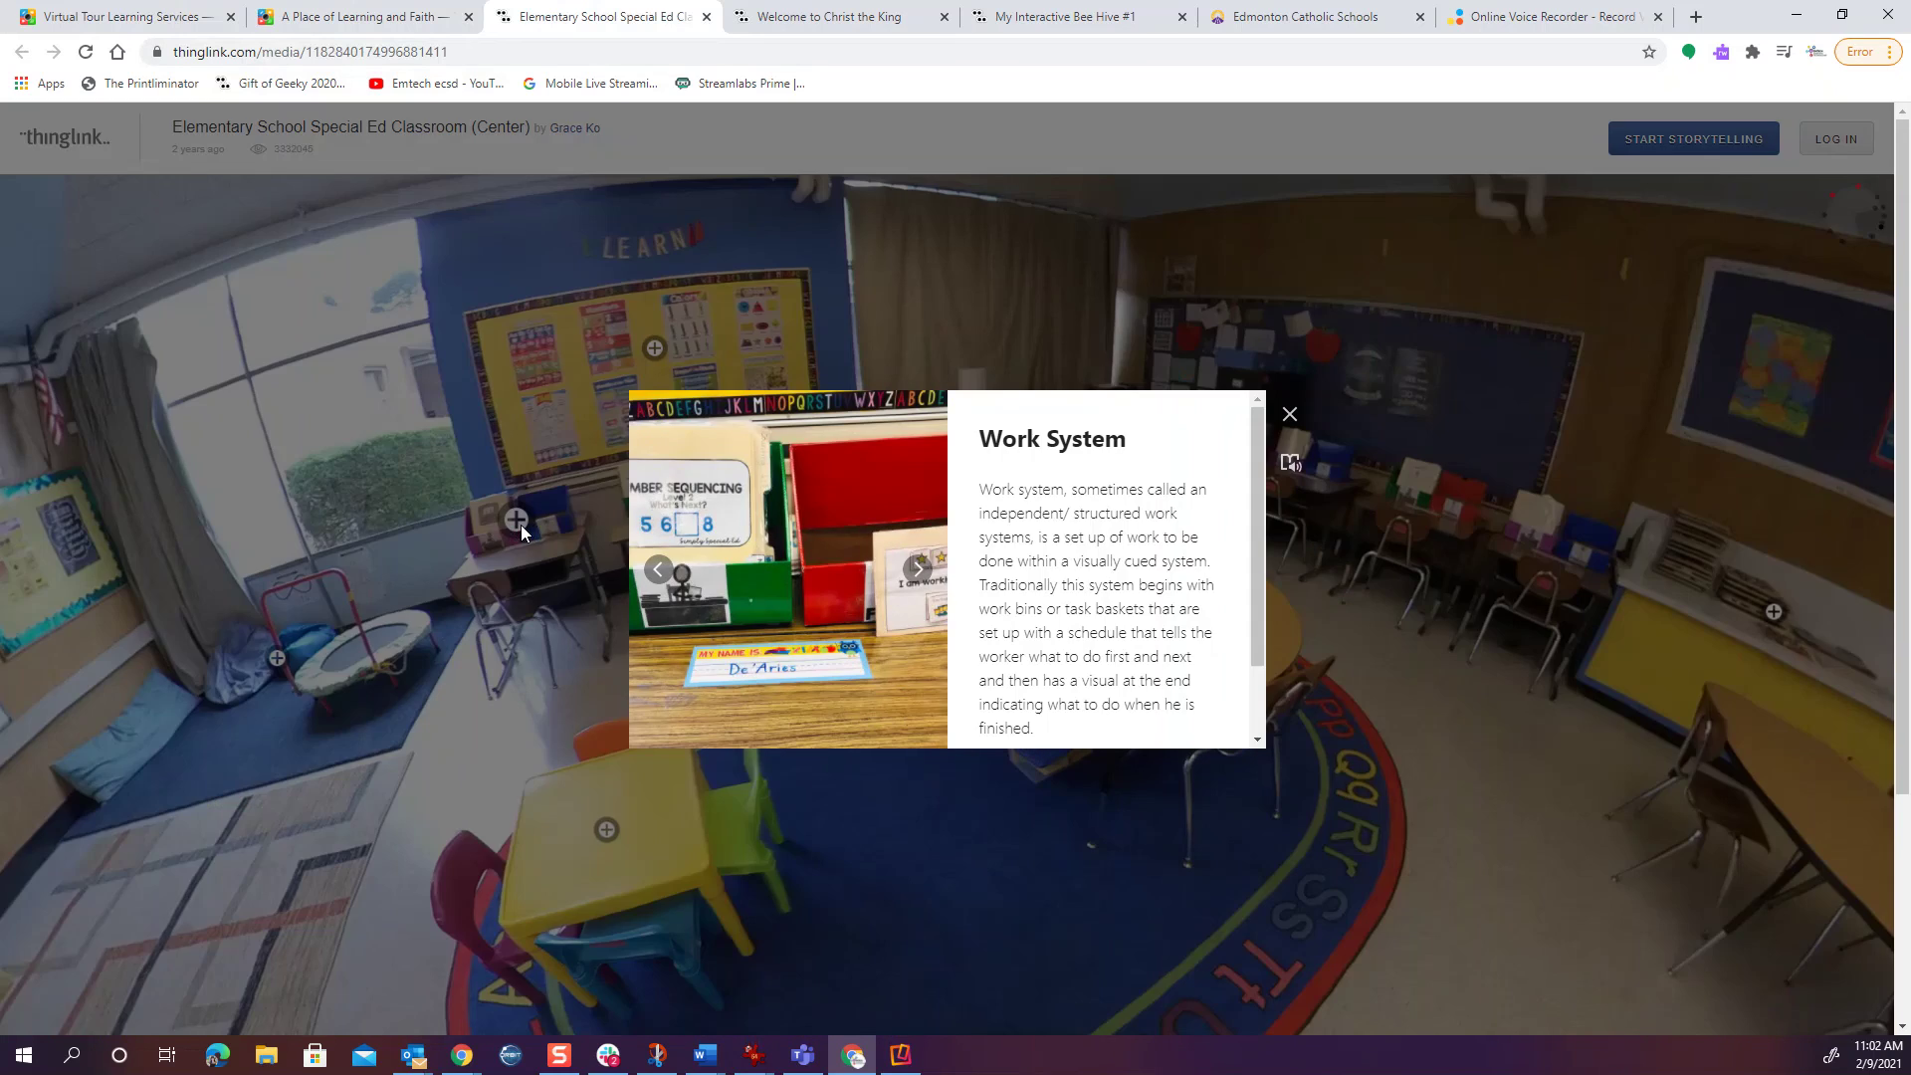
click(1291, 412)
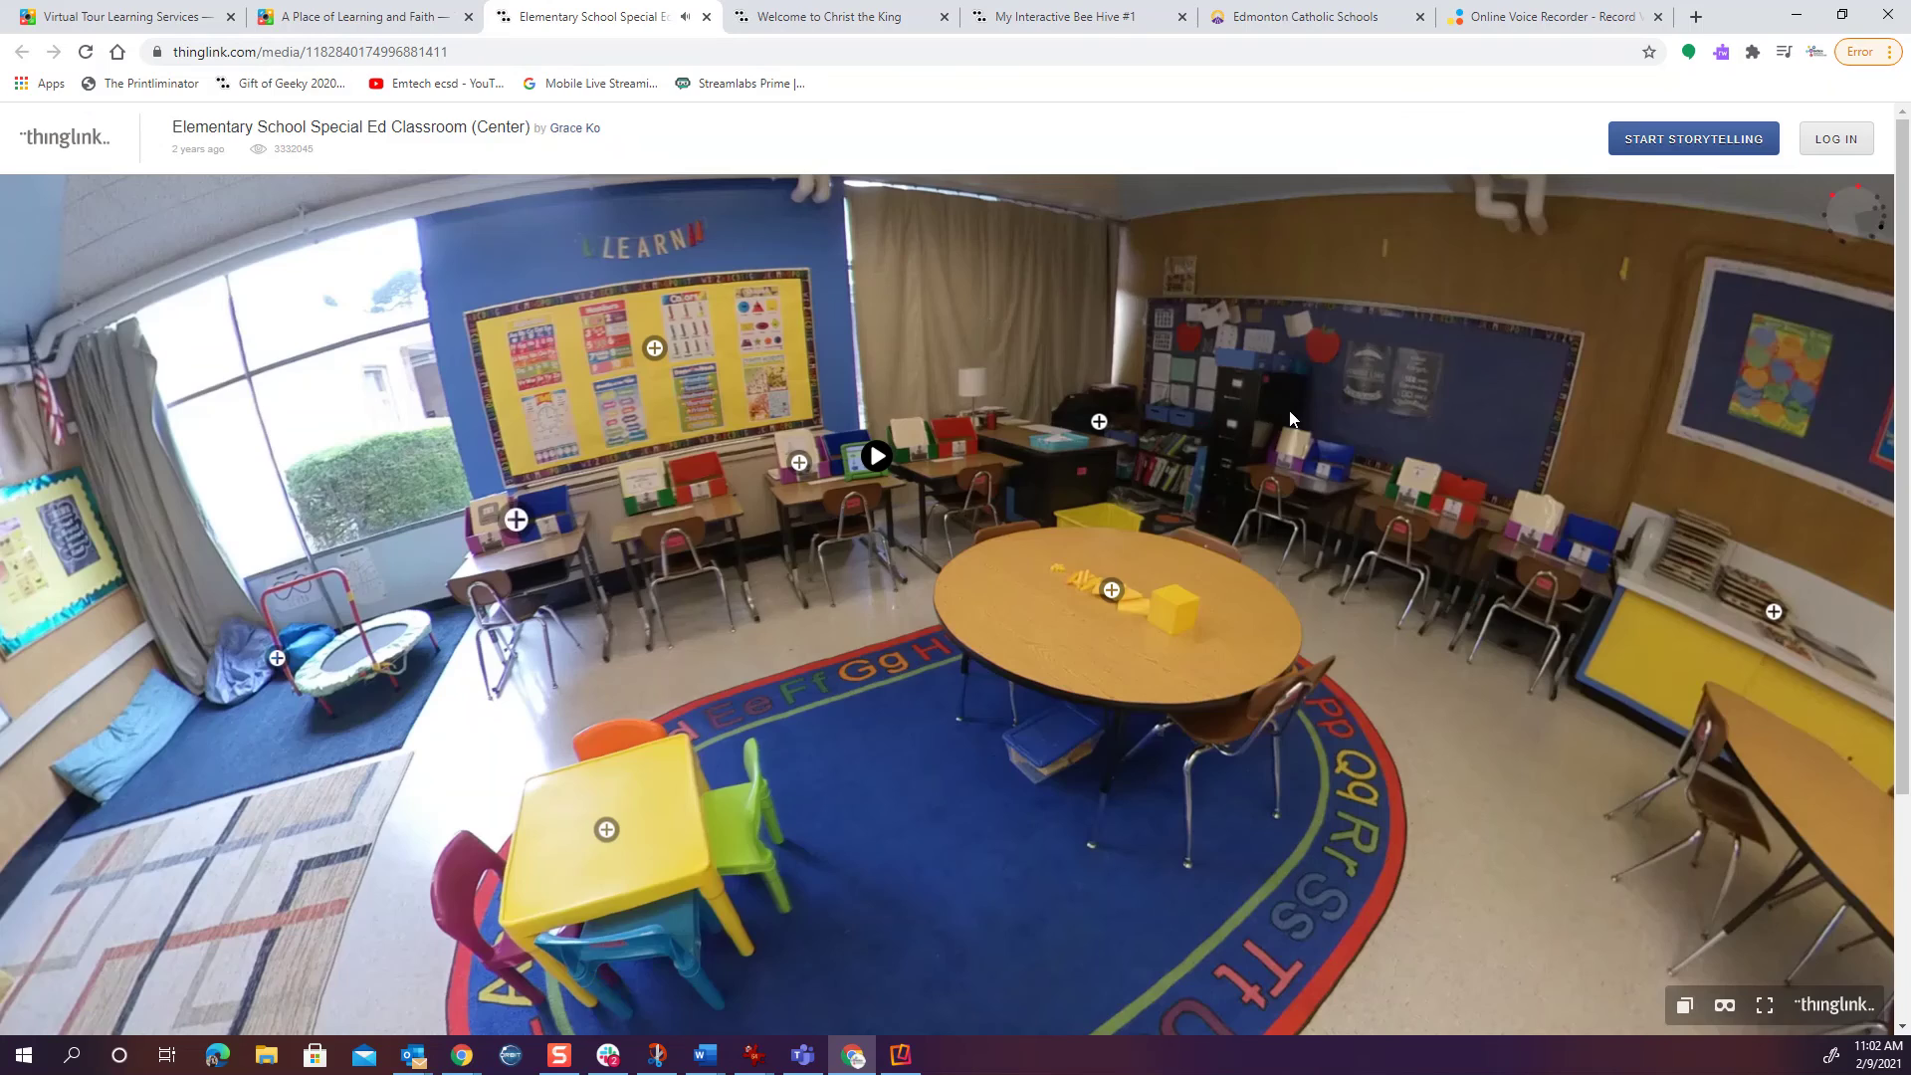
Look around the Christ the King hallway panorama, then bring up the Austin O'Brien Programs of Choice page
click(831, 17)
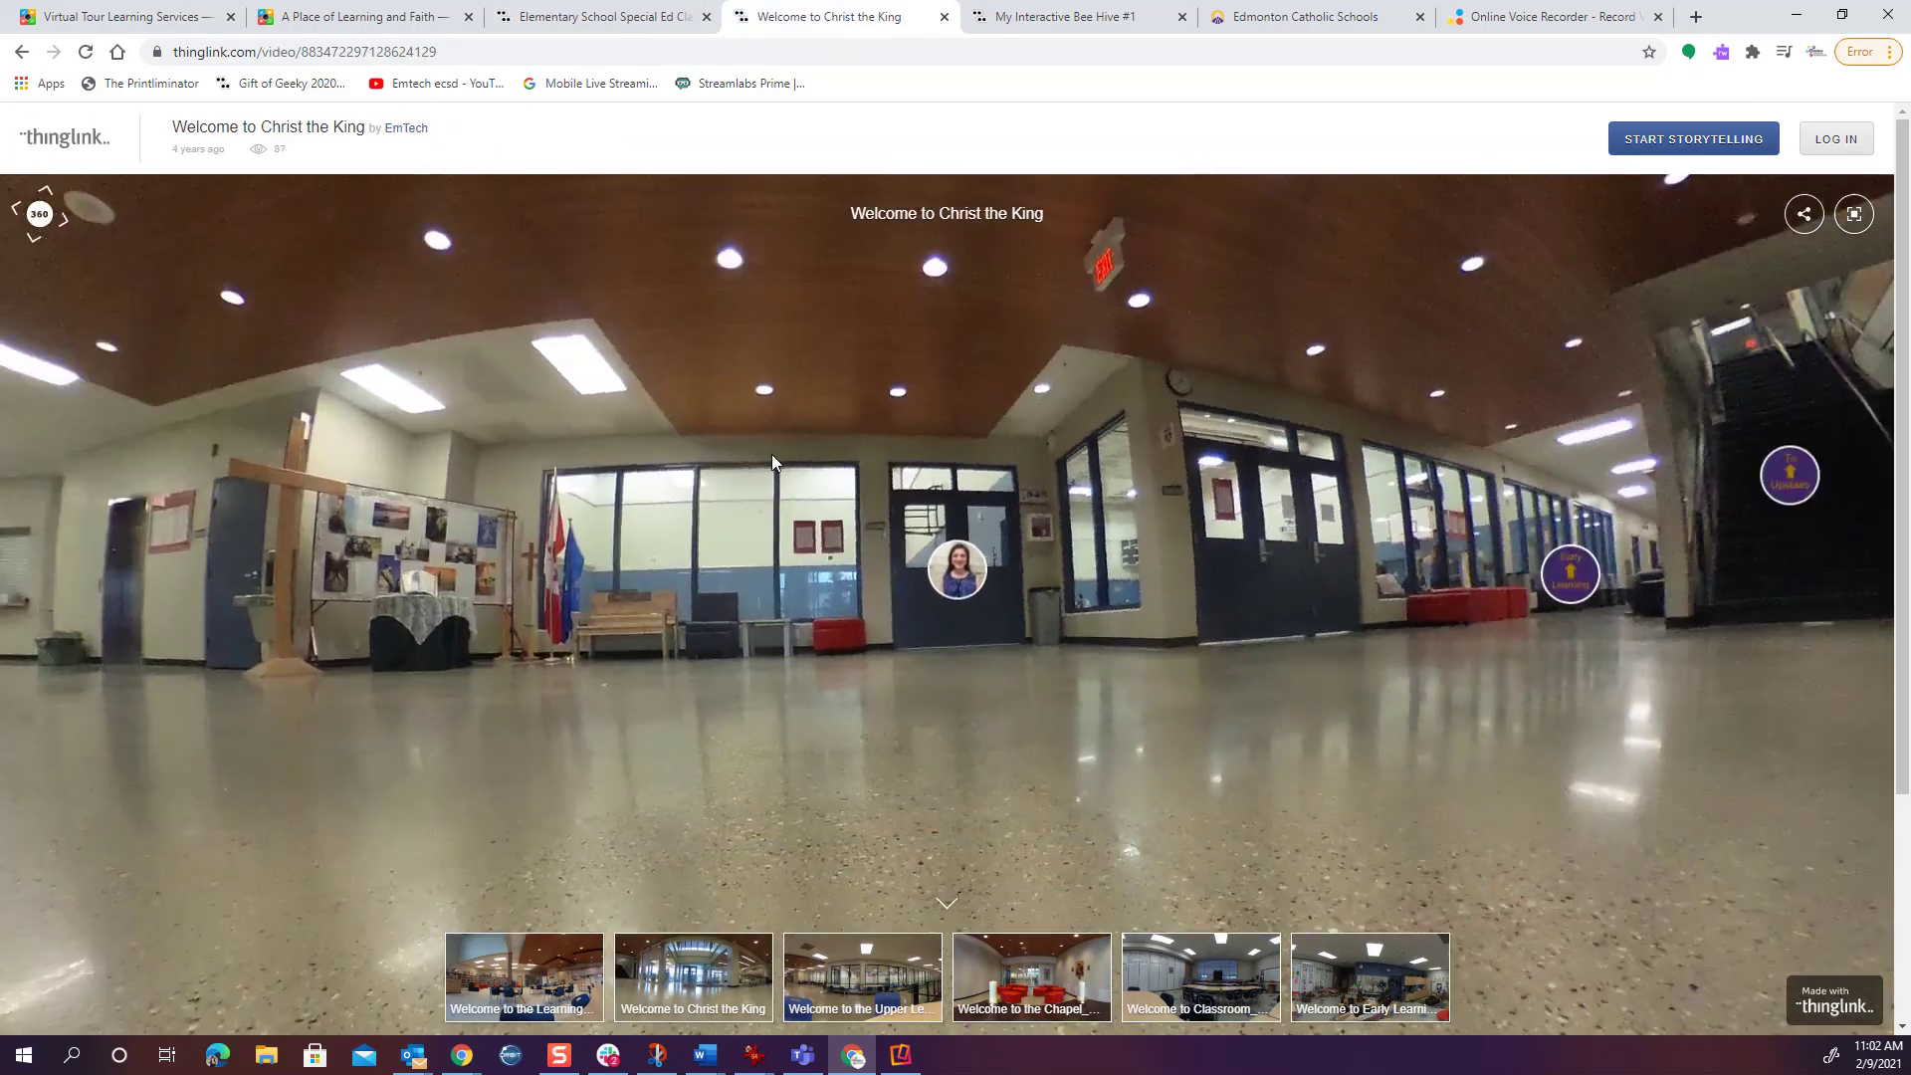
drag(773, 454, 403, 398)
drag(1001, 487, 1448, 559)
drag(614, 647, 1360, 585)
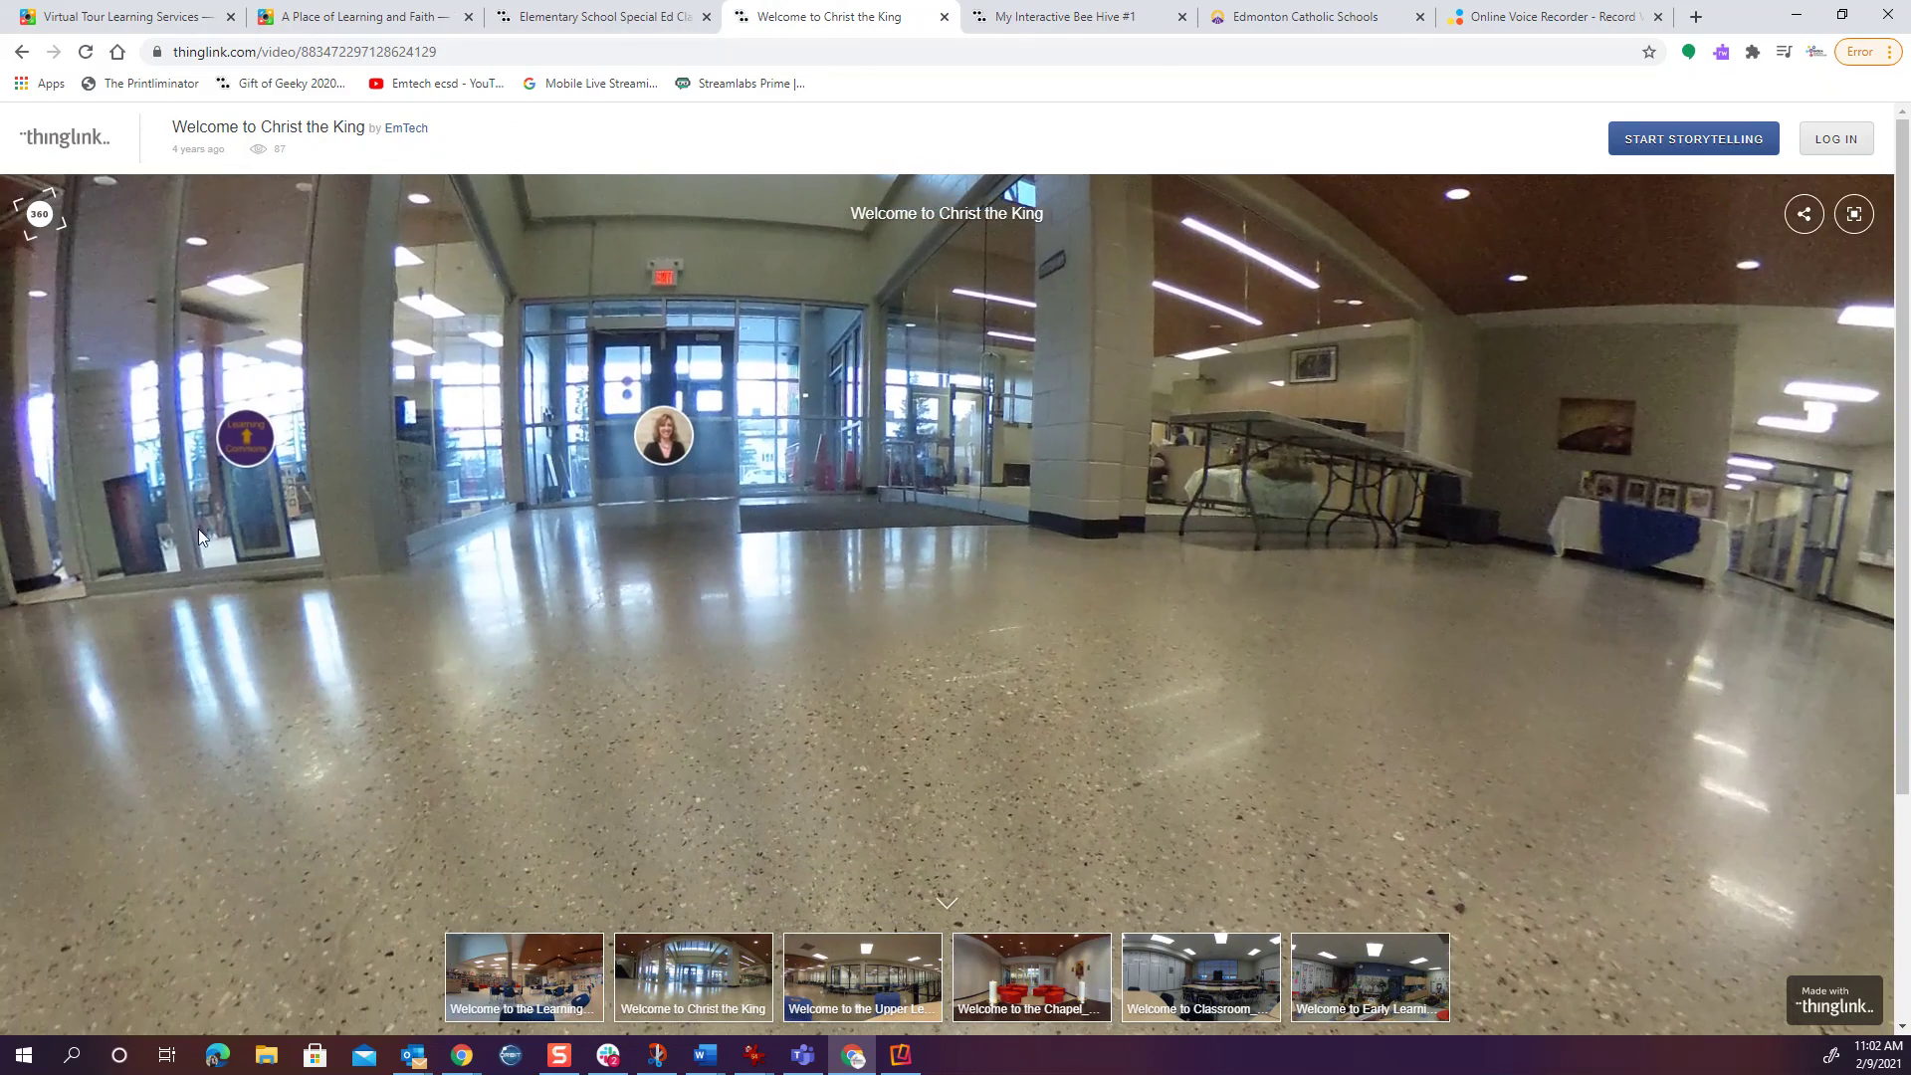
drag(127, 577, 820, 553)
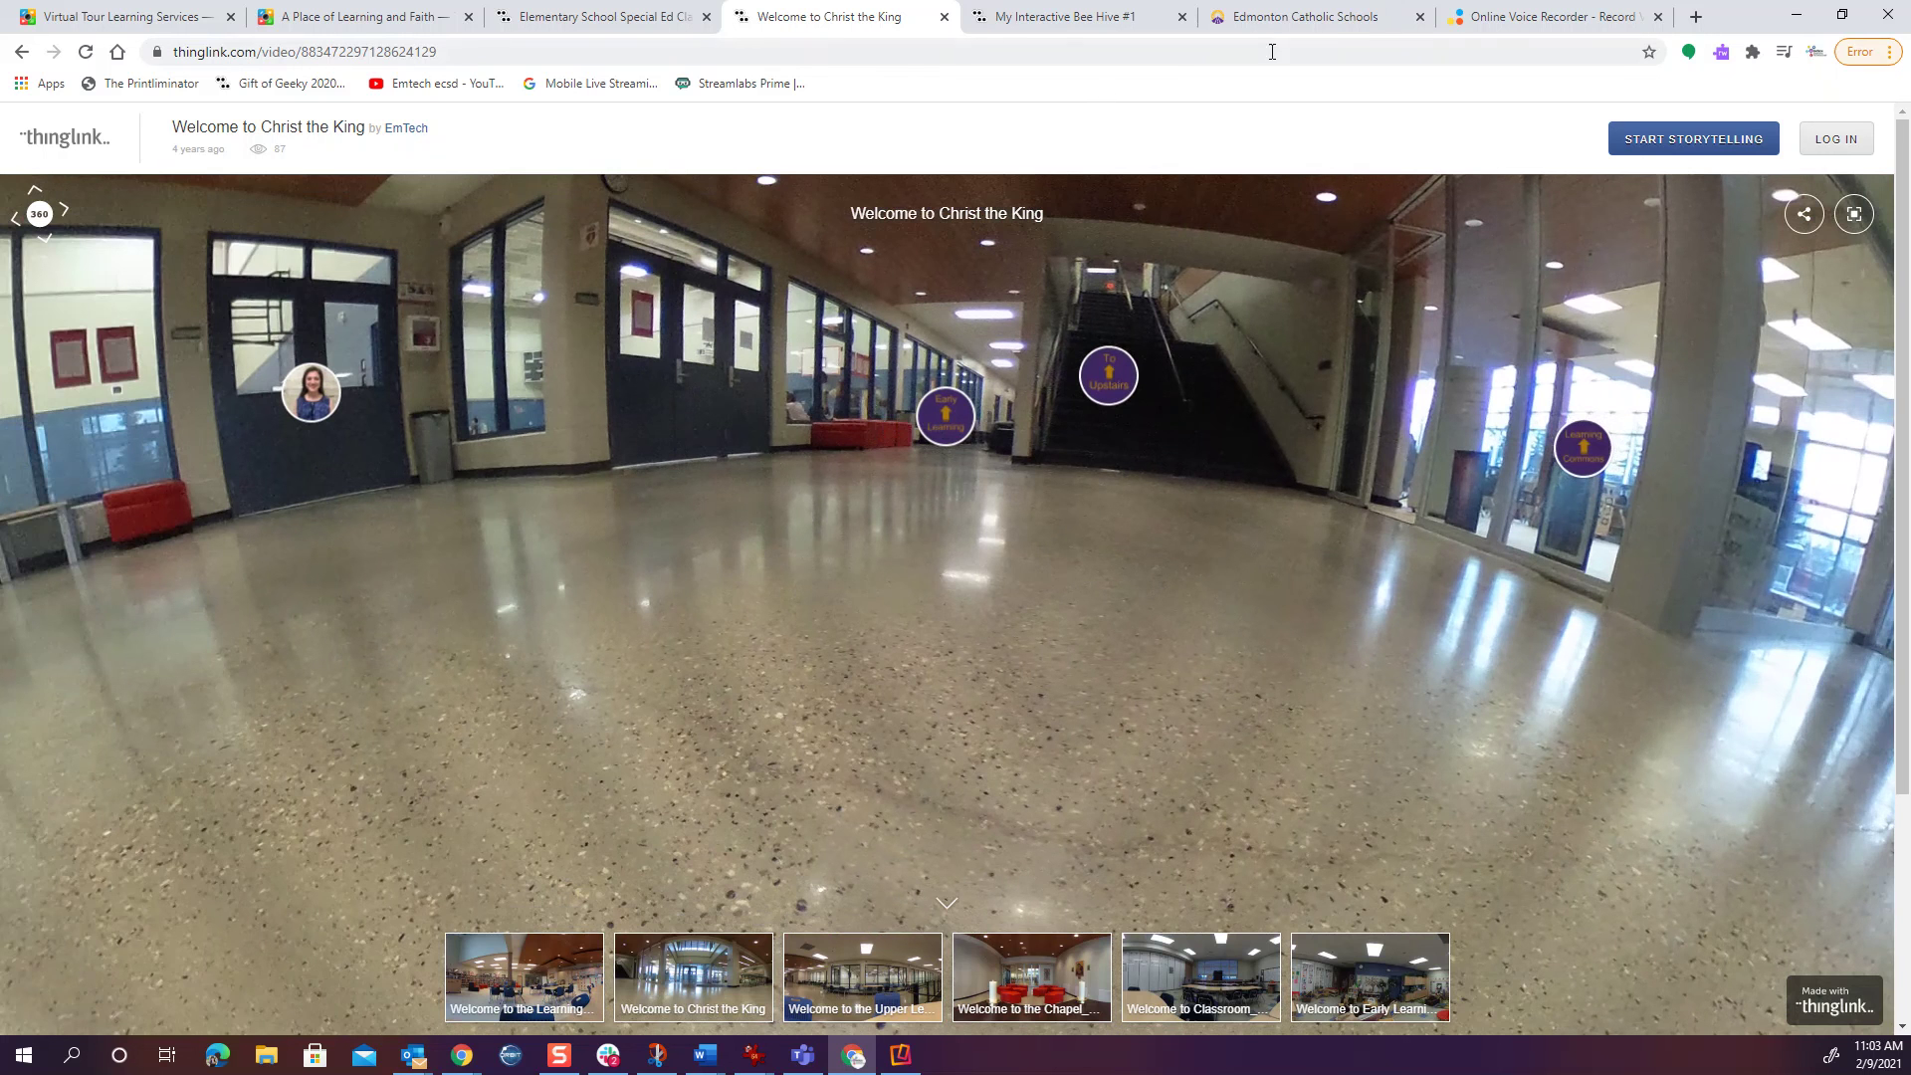
click(1270, 18)
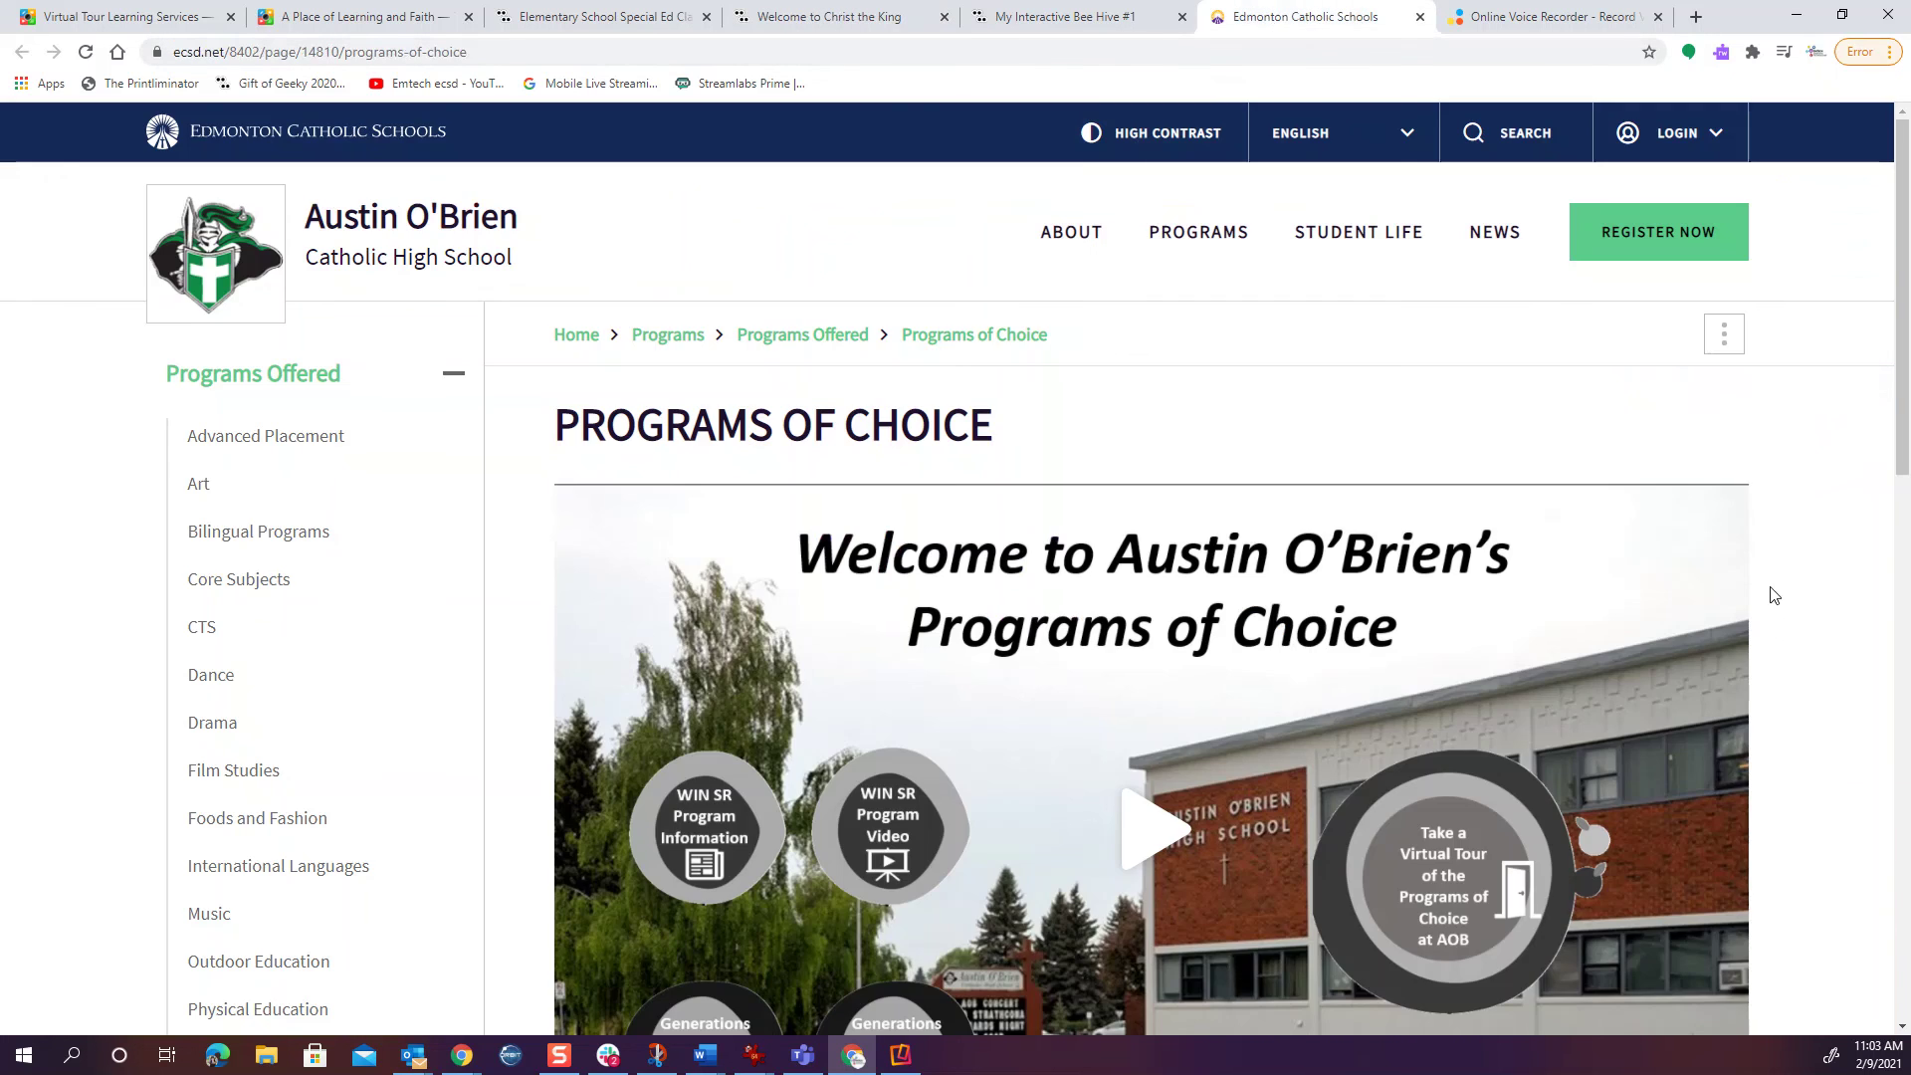
mouse_move(1907, 358)
mouse_down()
mouse_move(1909, 464)
mouse_move(1908, 368)
mouse_up()
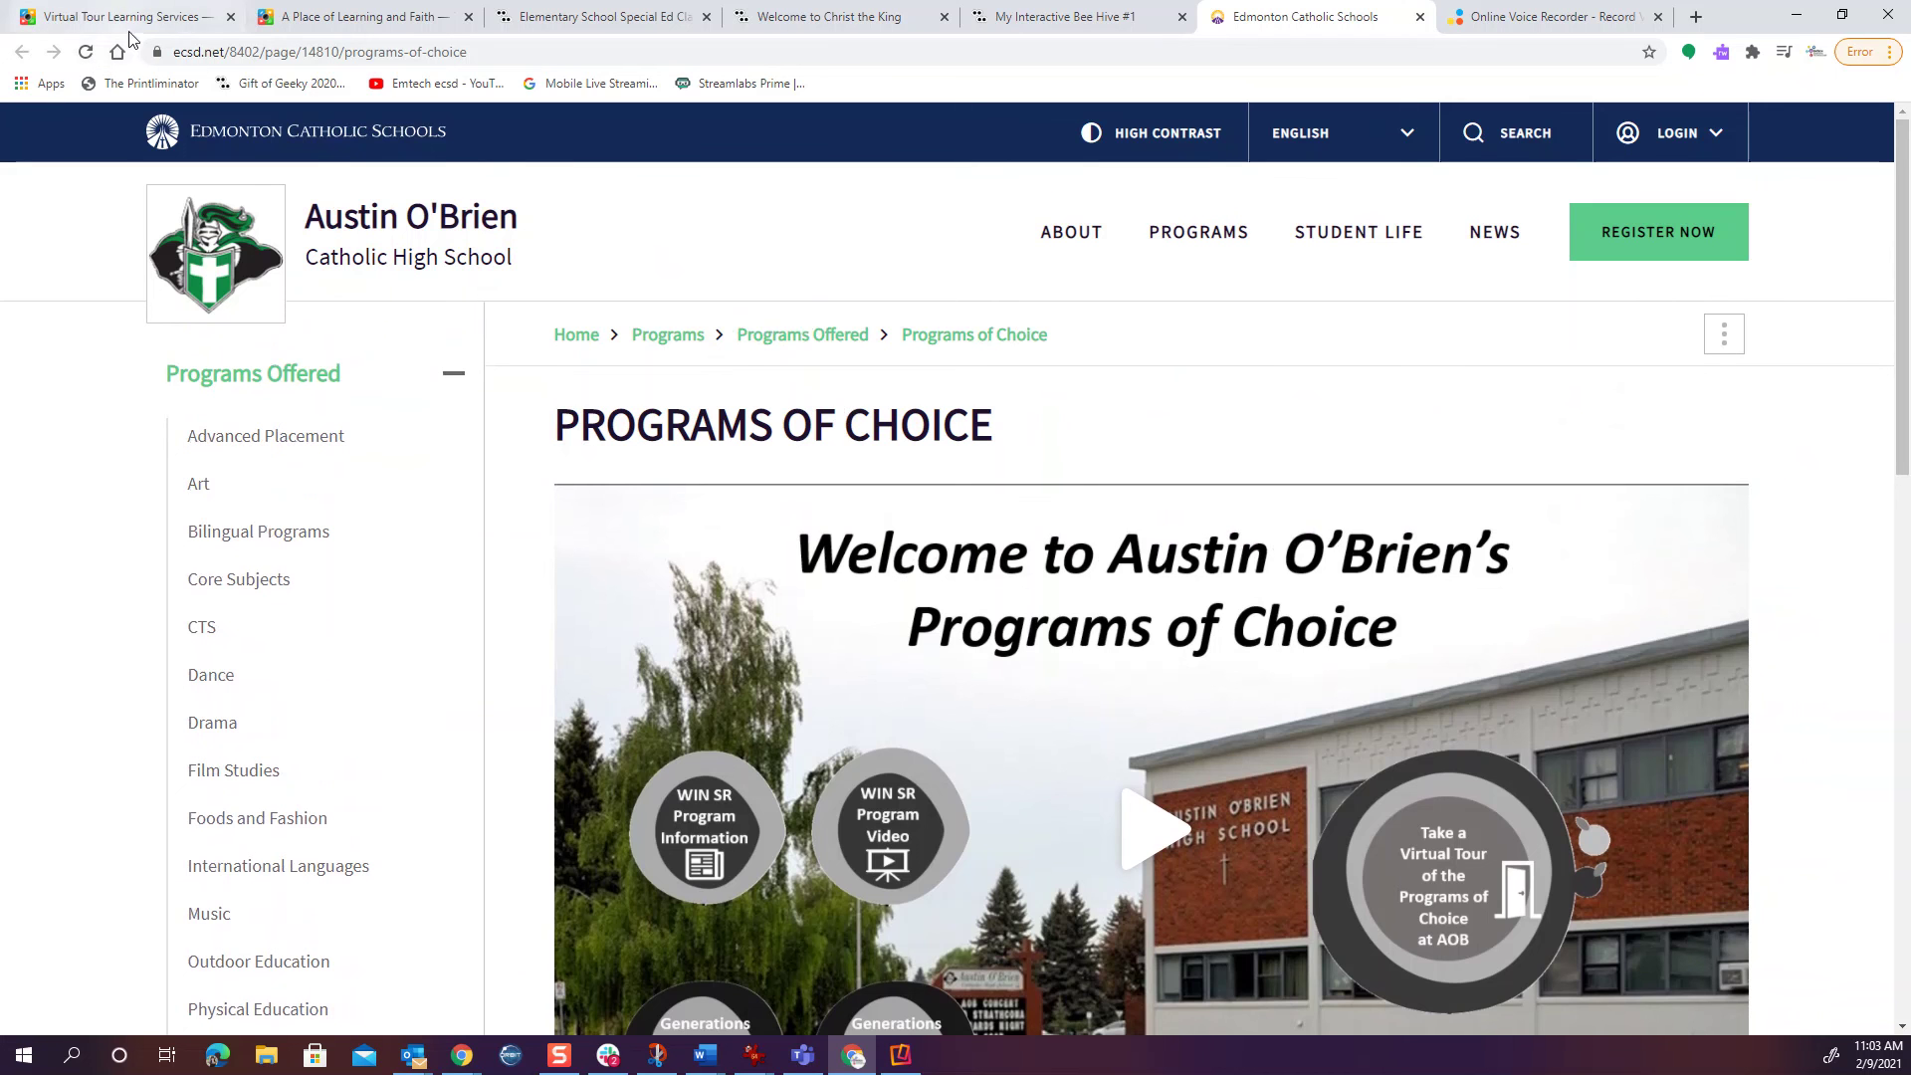
scroll(1820, 545, down, 3)
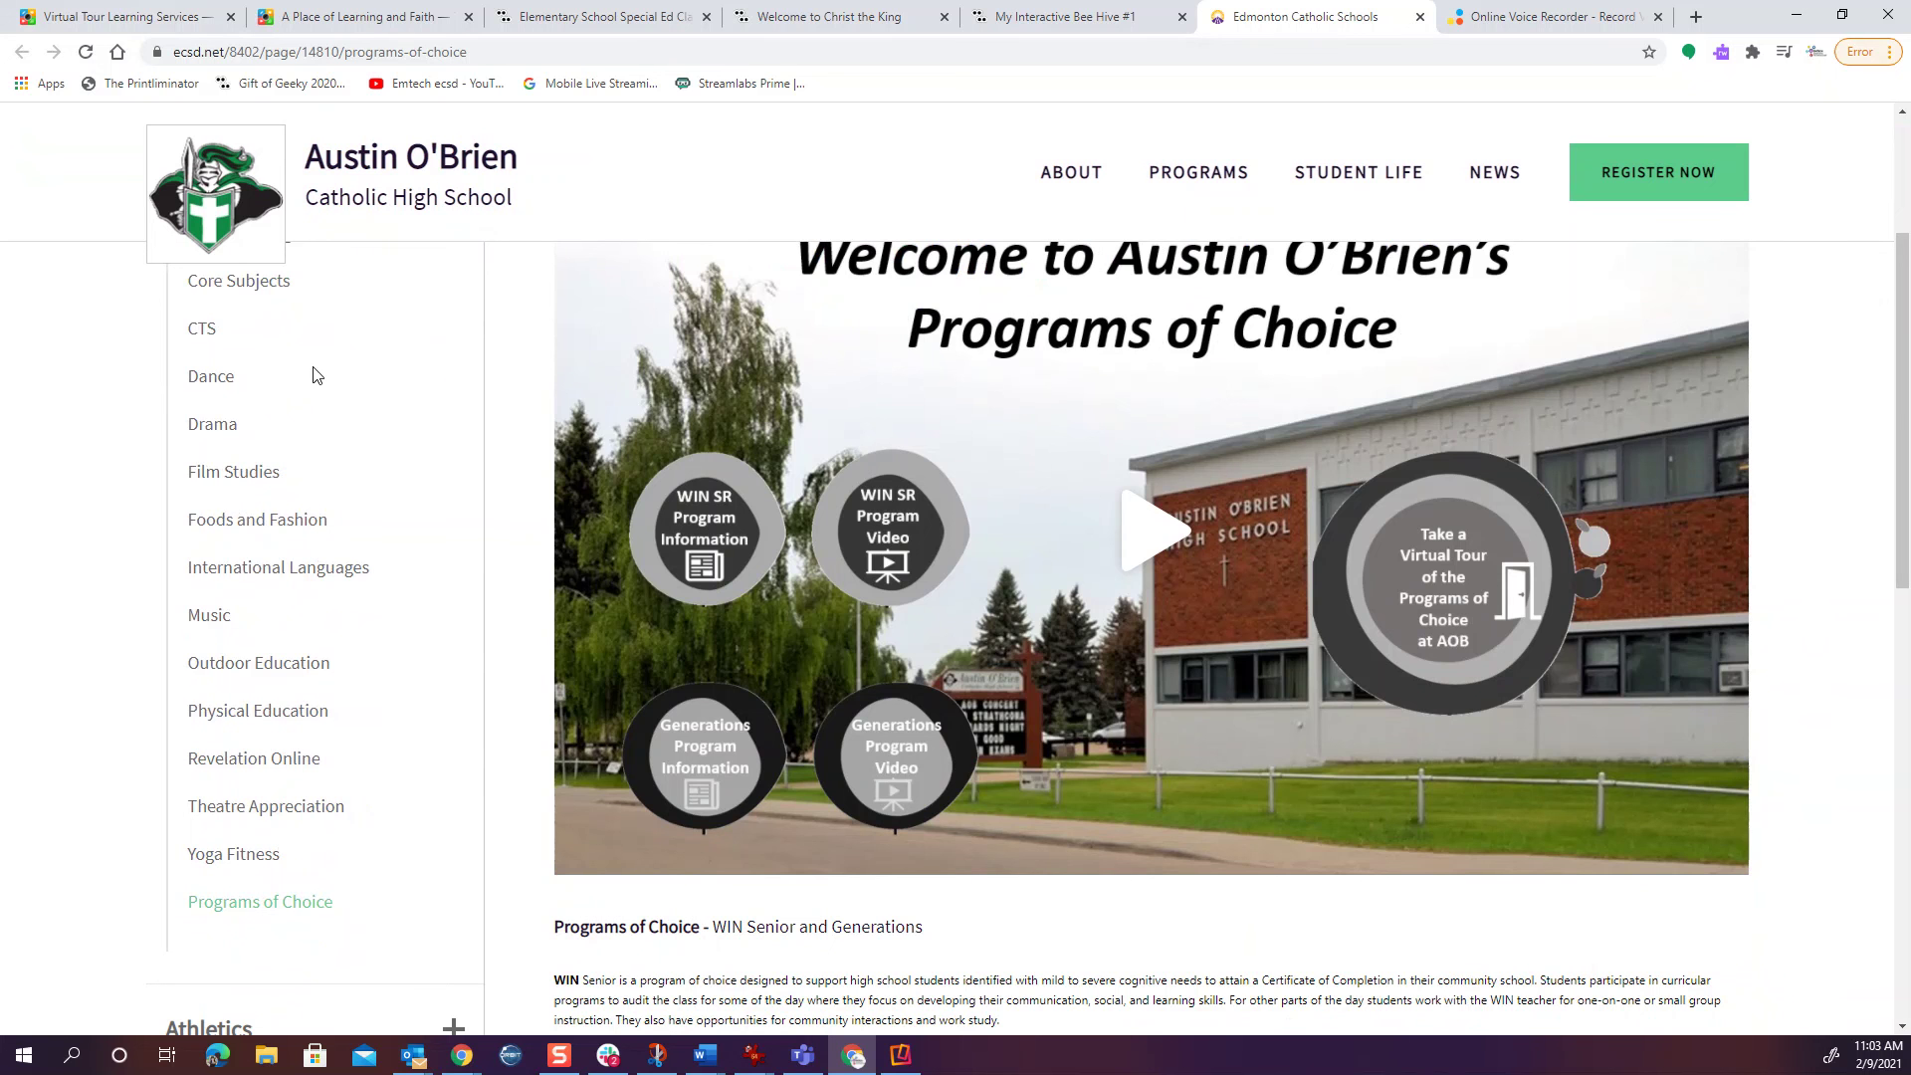
scroll(544, 388, up, 3)
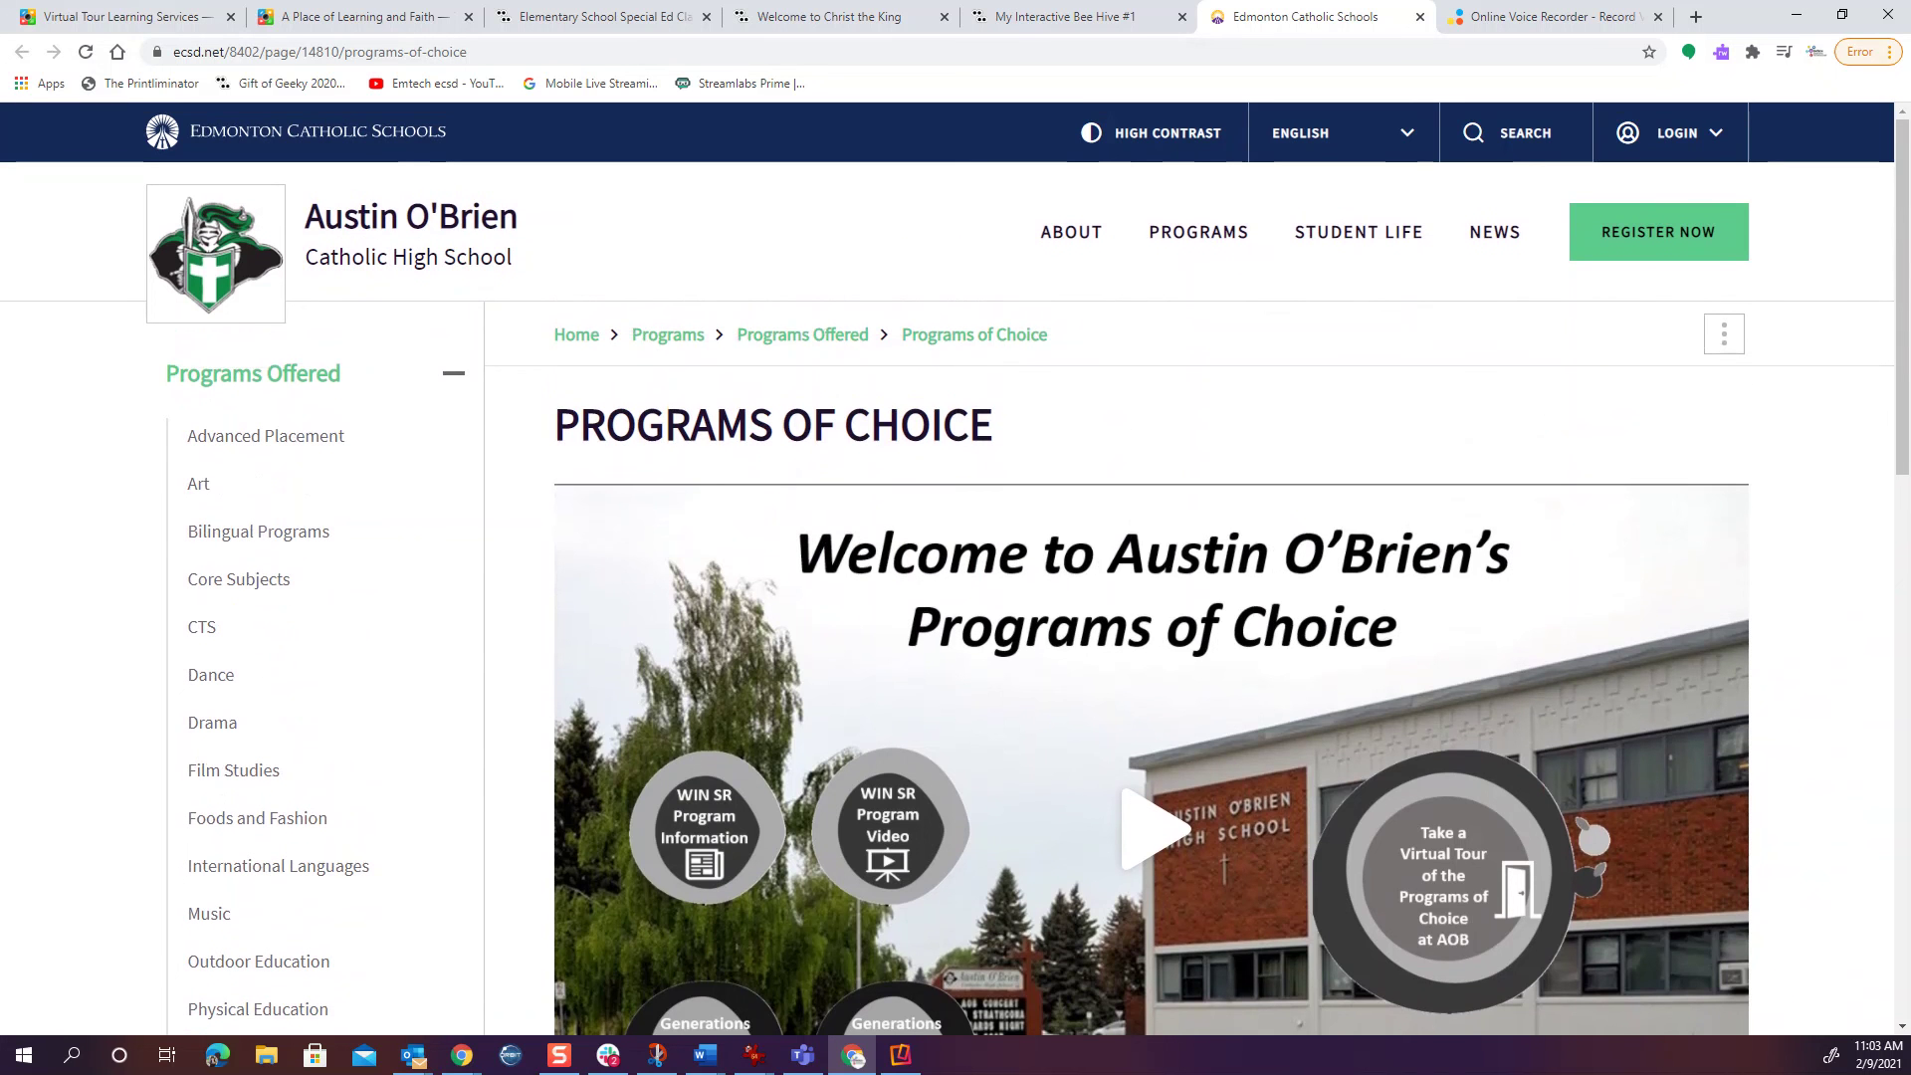